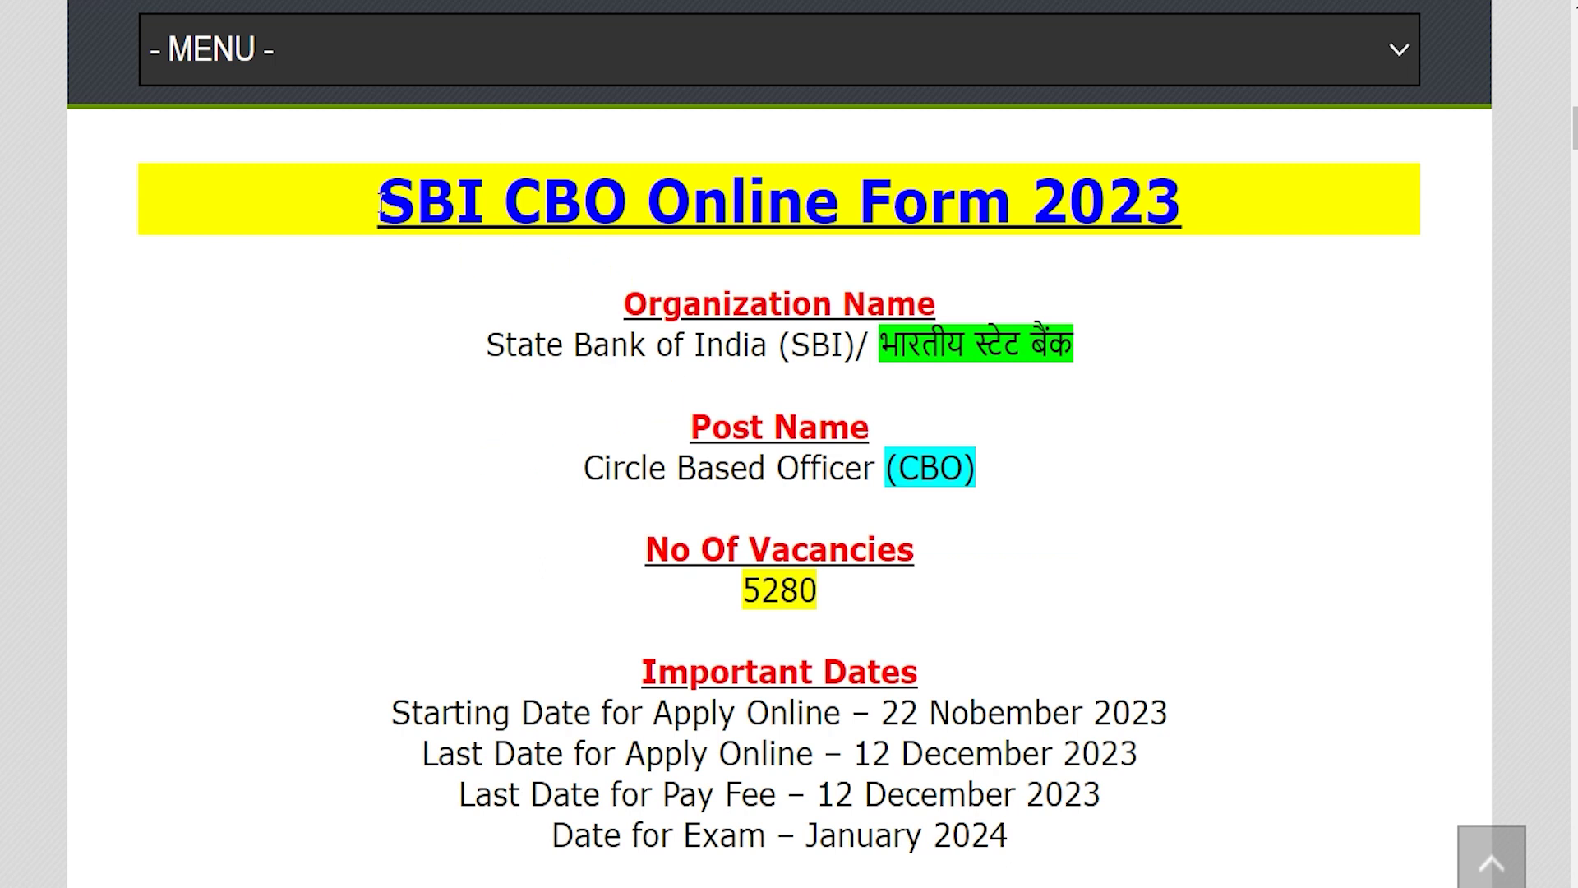
Highlight the SBI CBO Online Form 2023 title, State Bank of India, Circle Based Officer, 5280 vacancies and apply dates
left_click_drag(380, 202, 1171, 204)
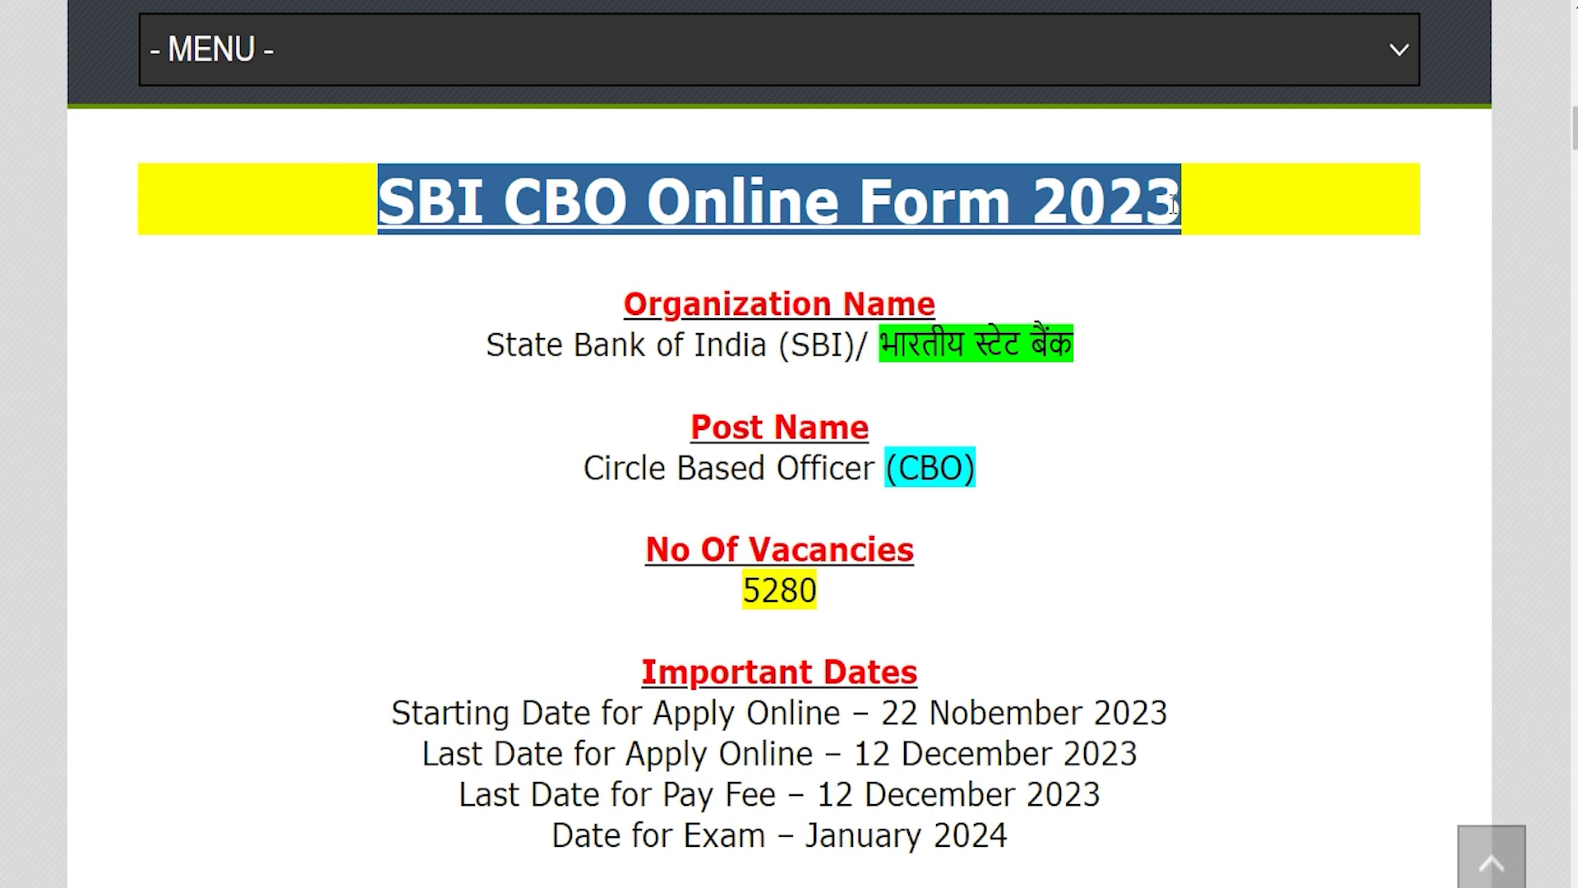
left_click_drag(518, 343, 964, 345)
left_click_drag(604, 467, 958, 475)
left_click_drag(744, 590, 818, 590)
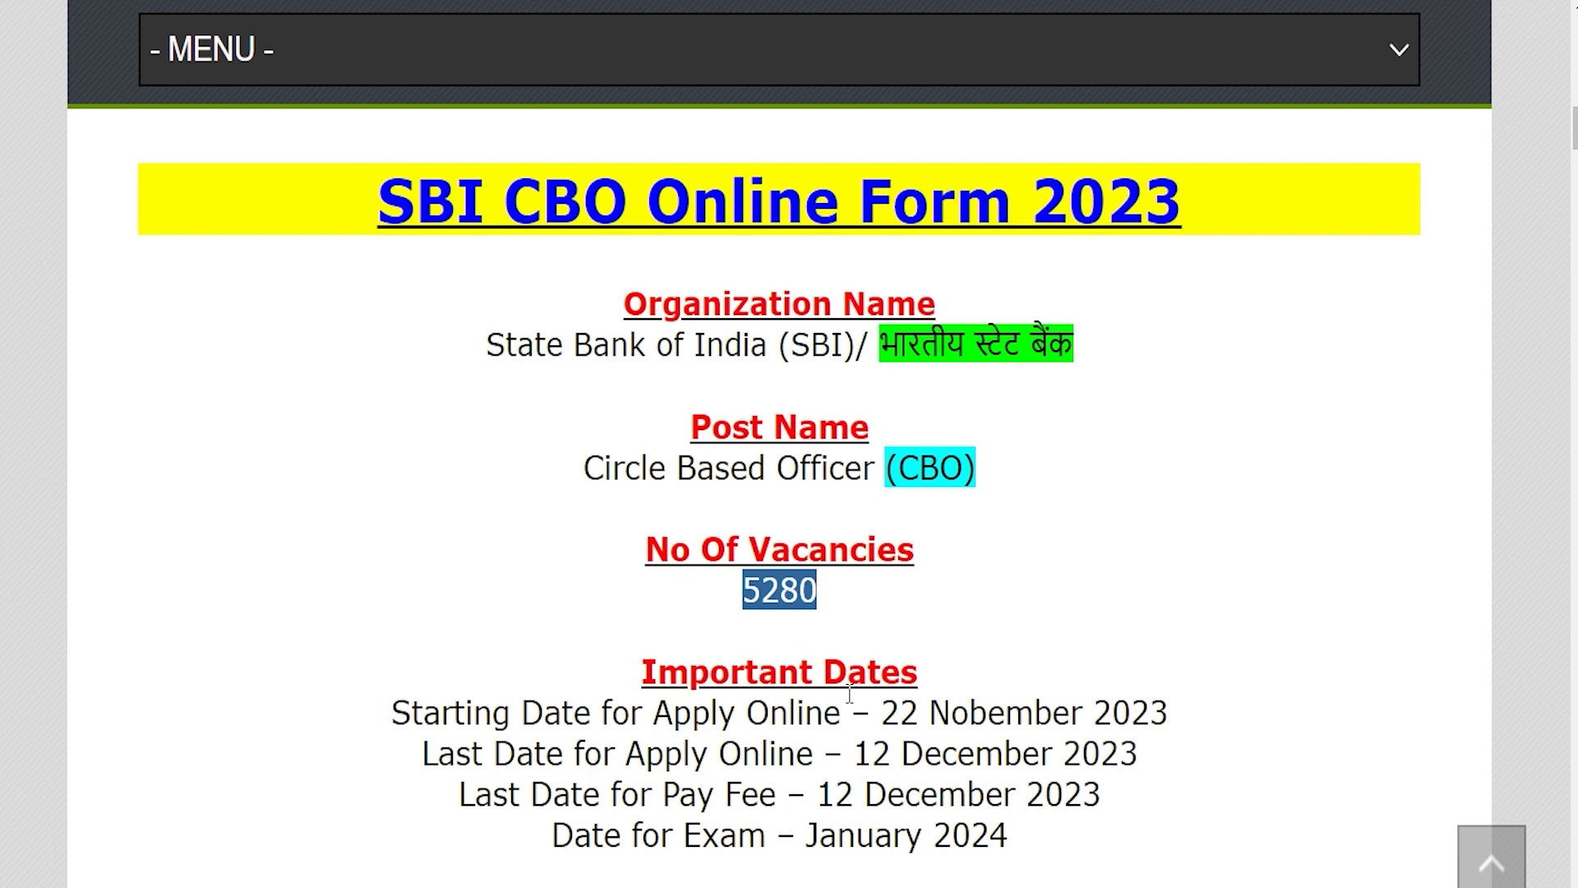
left_click_drag(881, 712, 1169, 712)
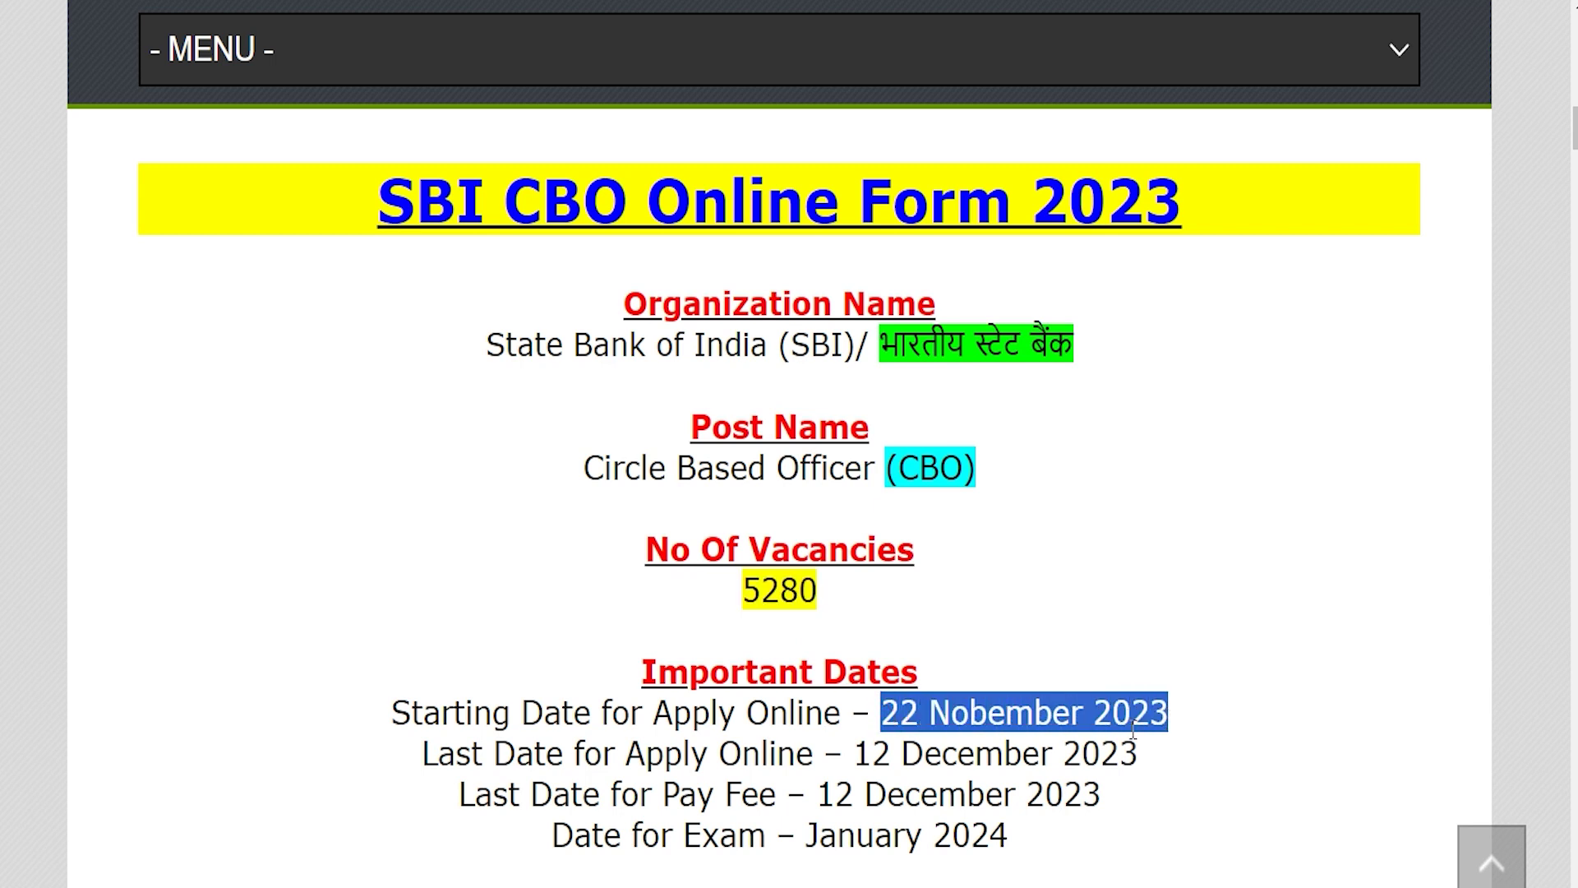
left_click_drag(855, 754, 1137, 754)
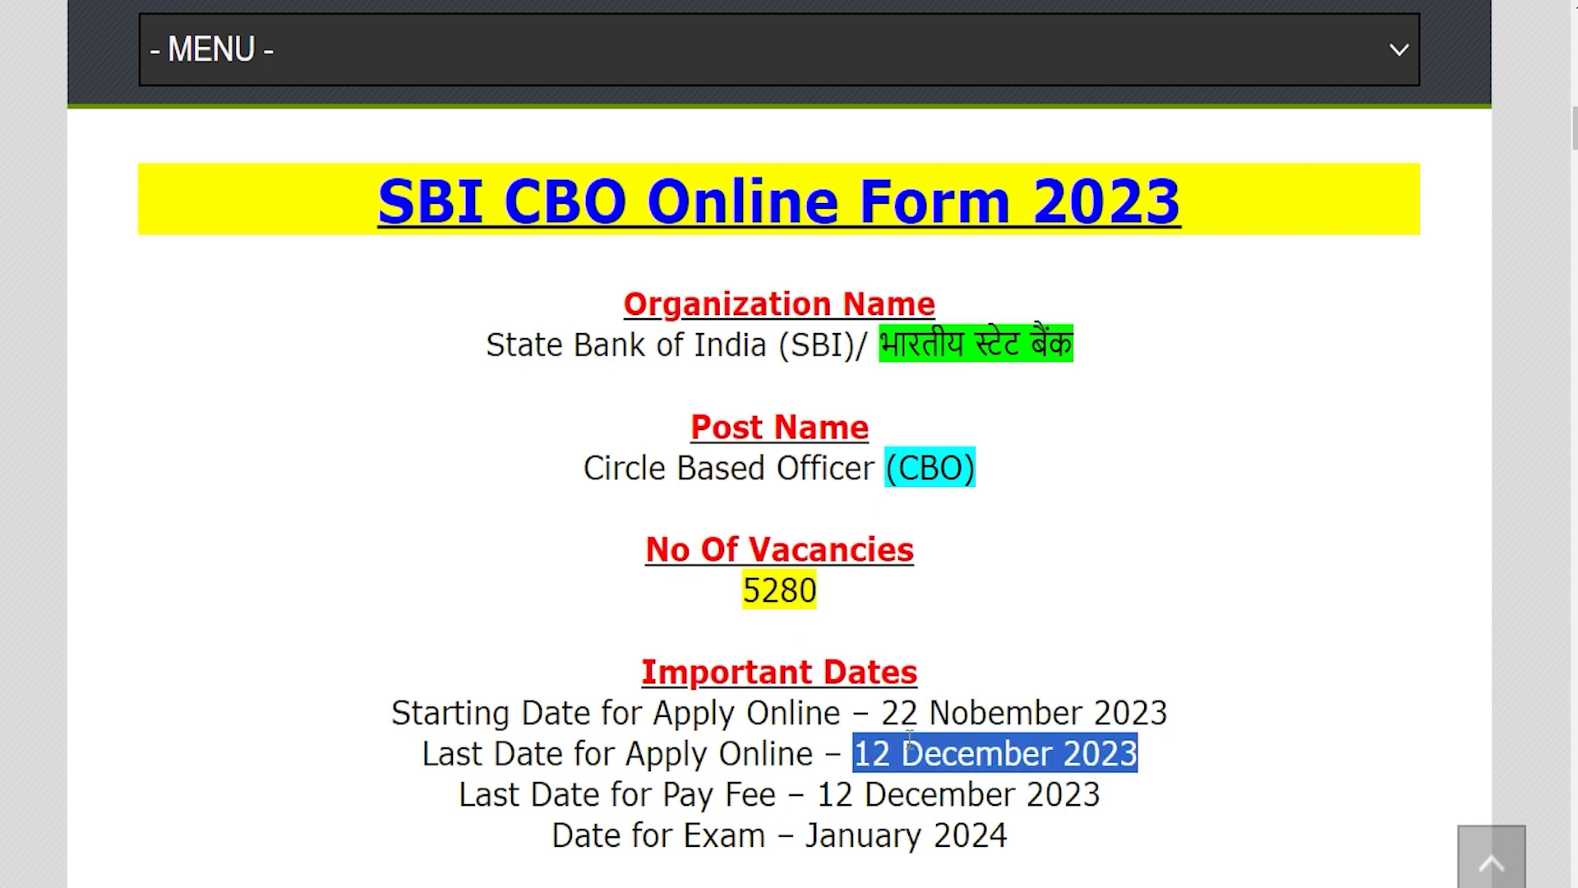
Scroll to the Important Links section and open the Official Notification Pdf
scroll(868, 631, "down", 7)
scroll(830, 567, "down", 7)
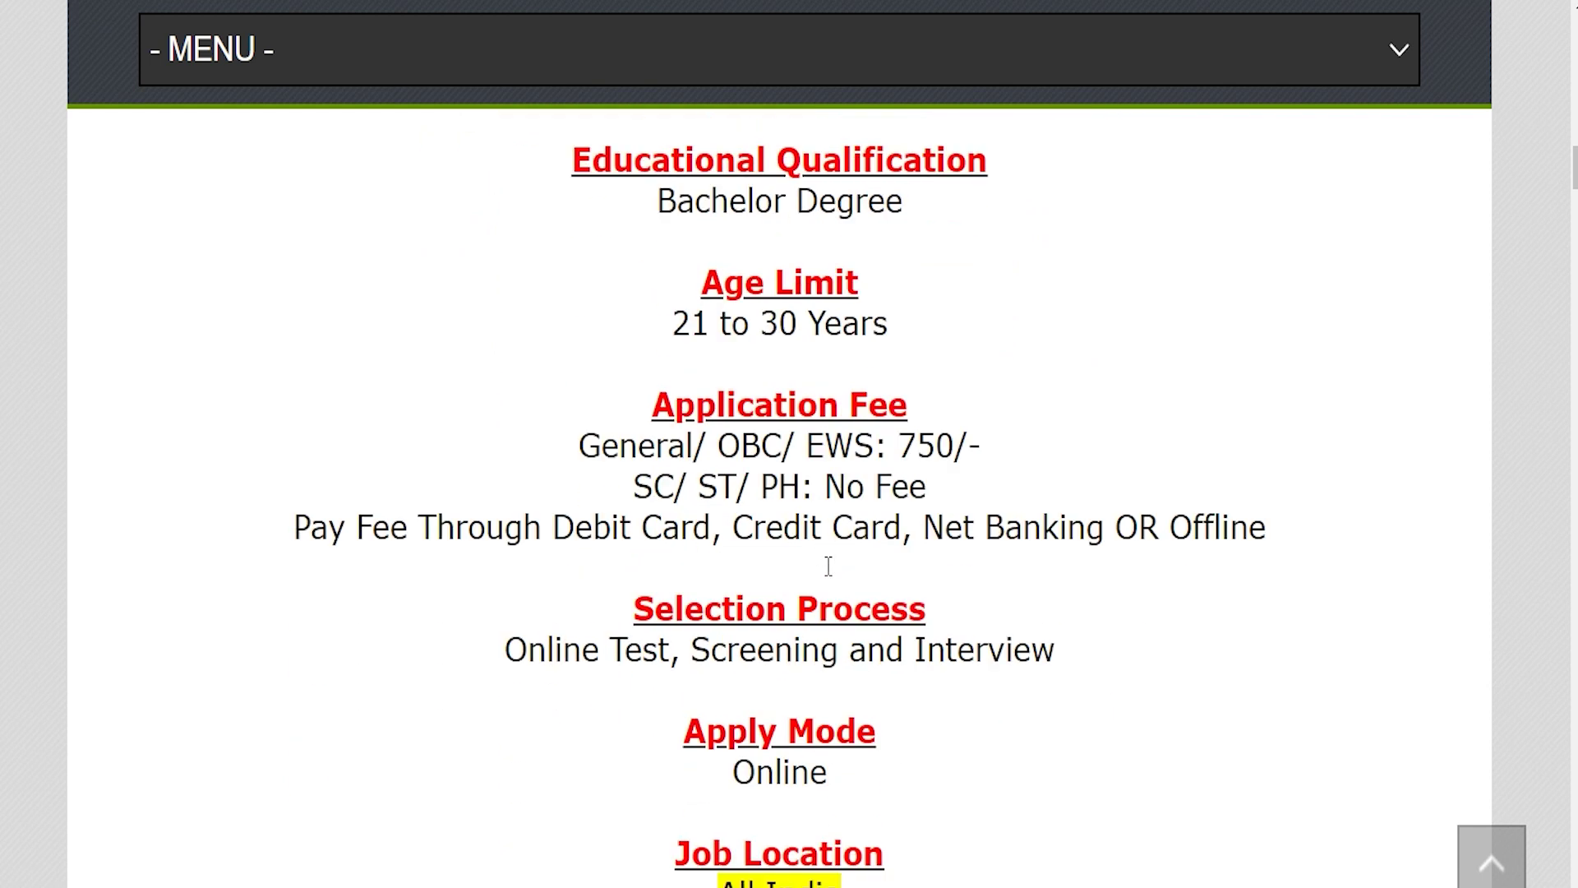
left_click(830, 571)
left_click_drag(662, 742, 899, 740)
left_click_drag(546, 782, 911, 786)
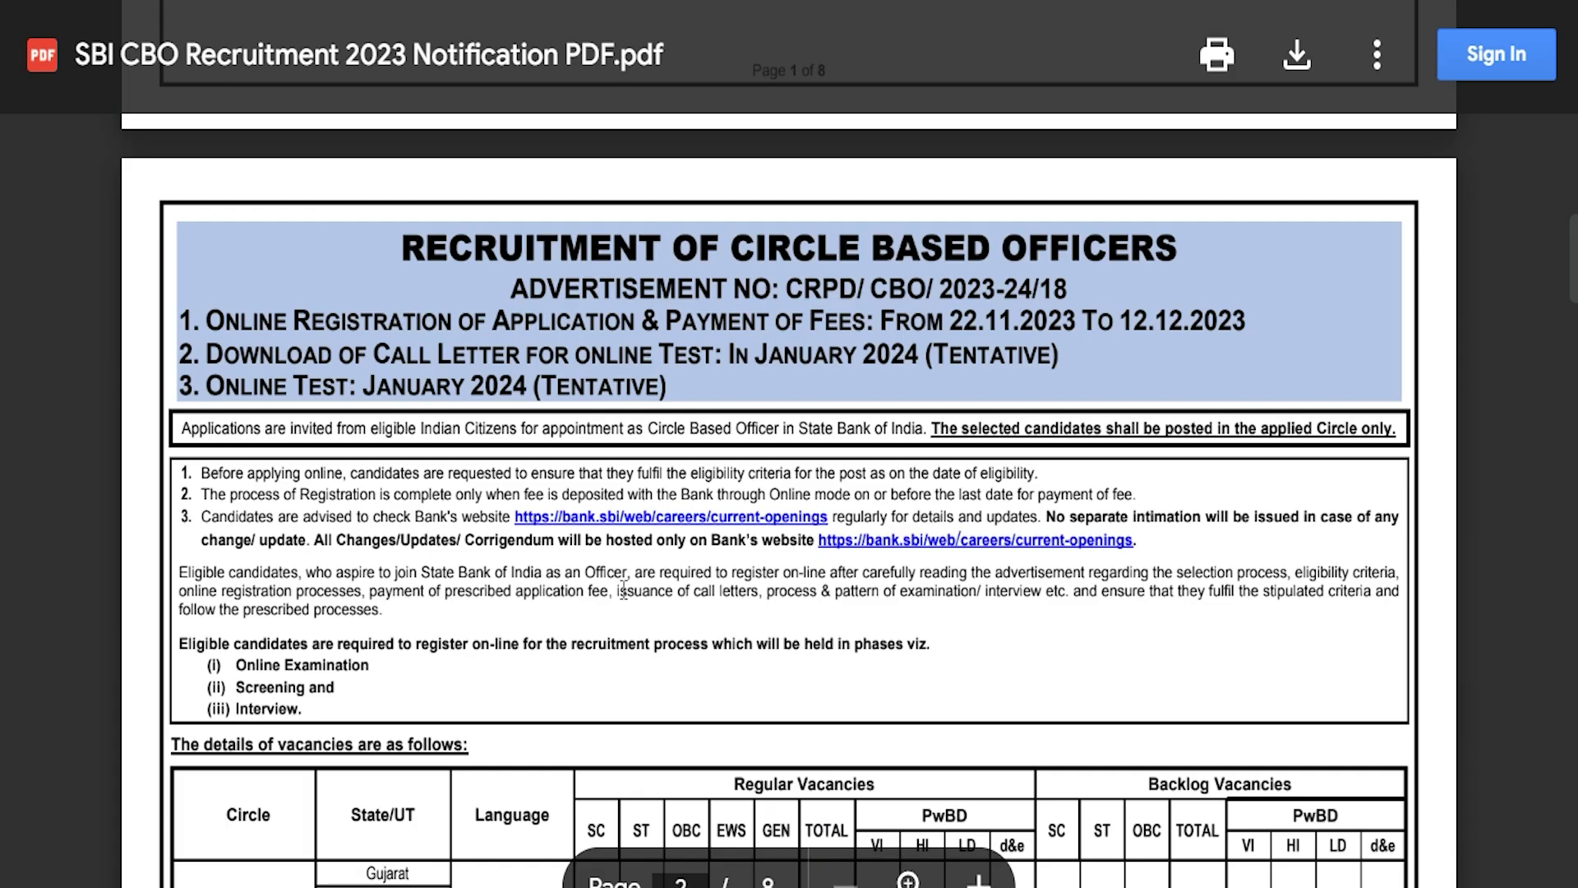
left_click_drag(587, 590, 693, 590)
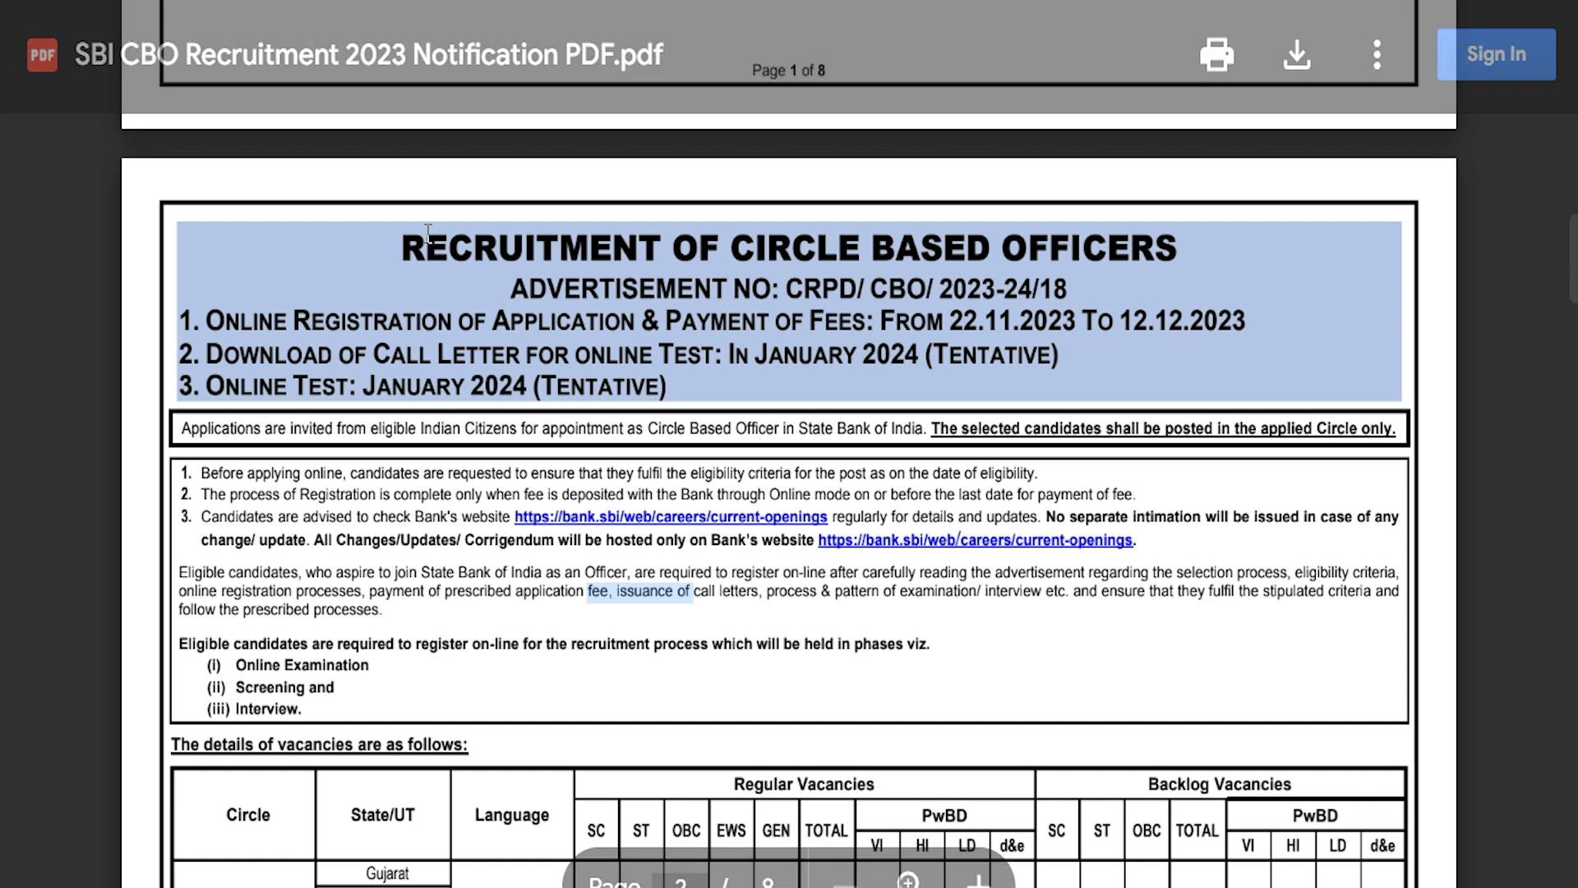
left_click_drag(403, 243, 901, 353)
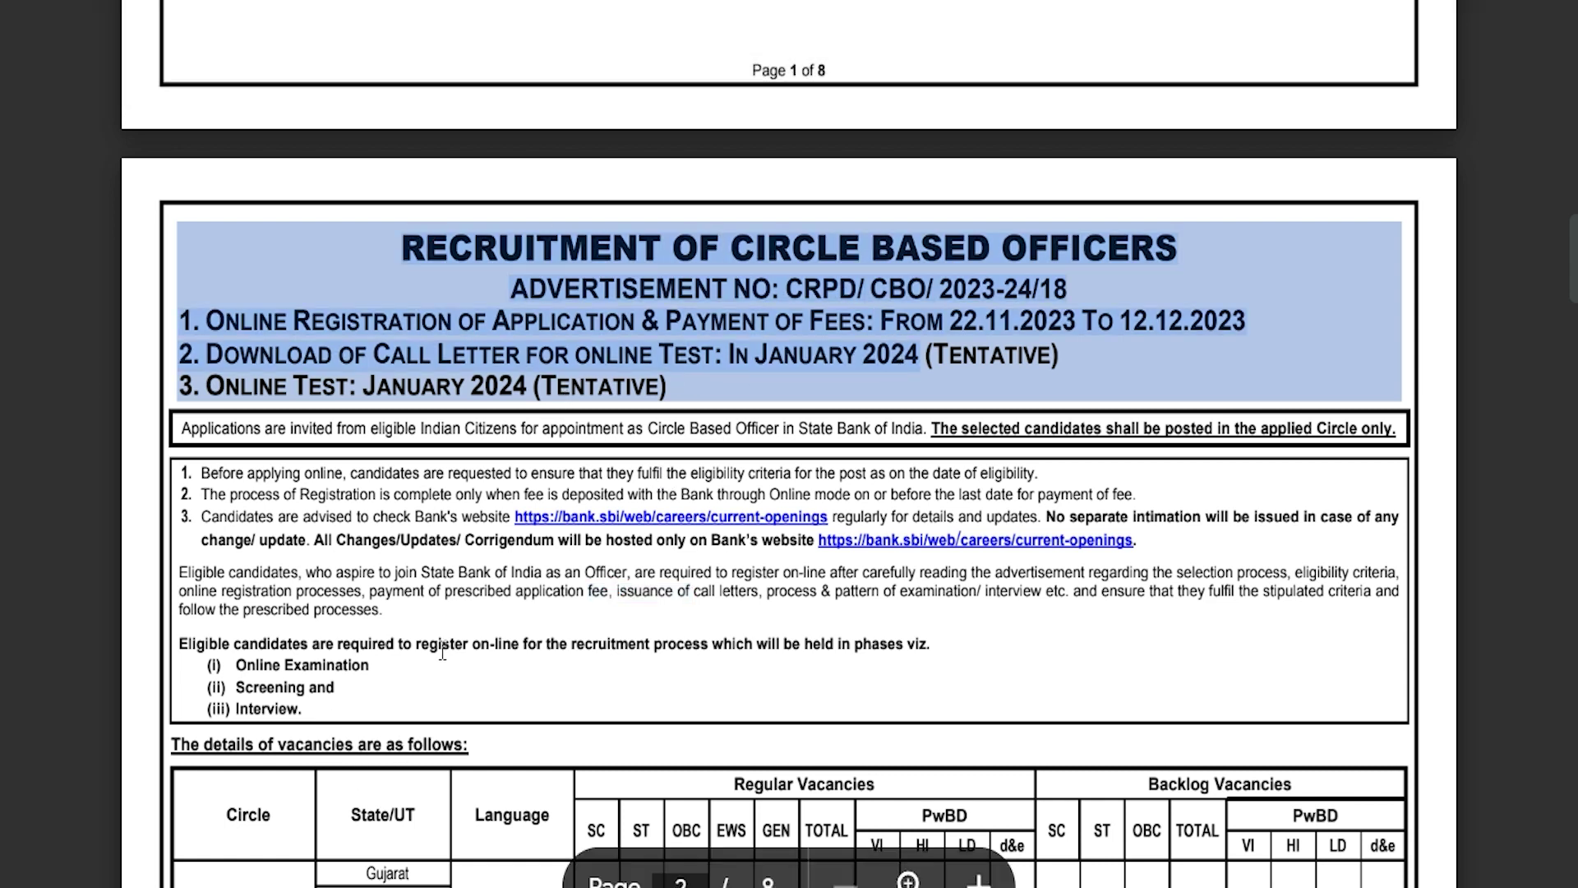
scroll(444, 649, "down", 5)
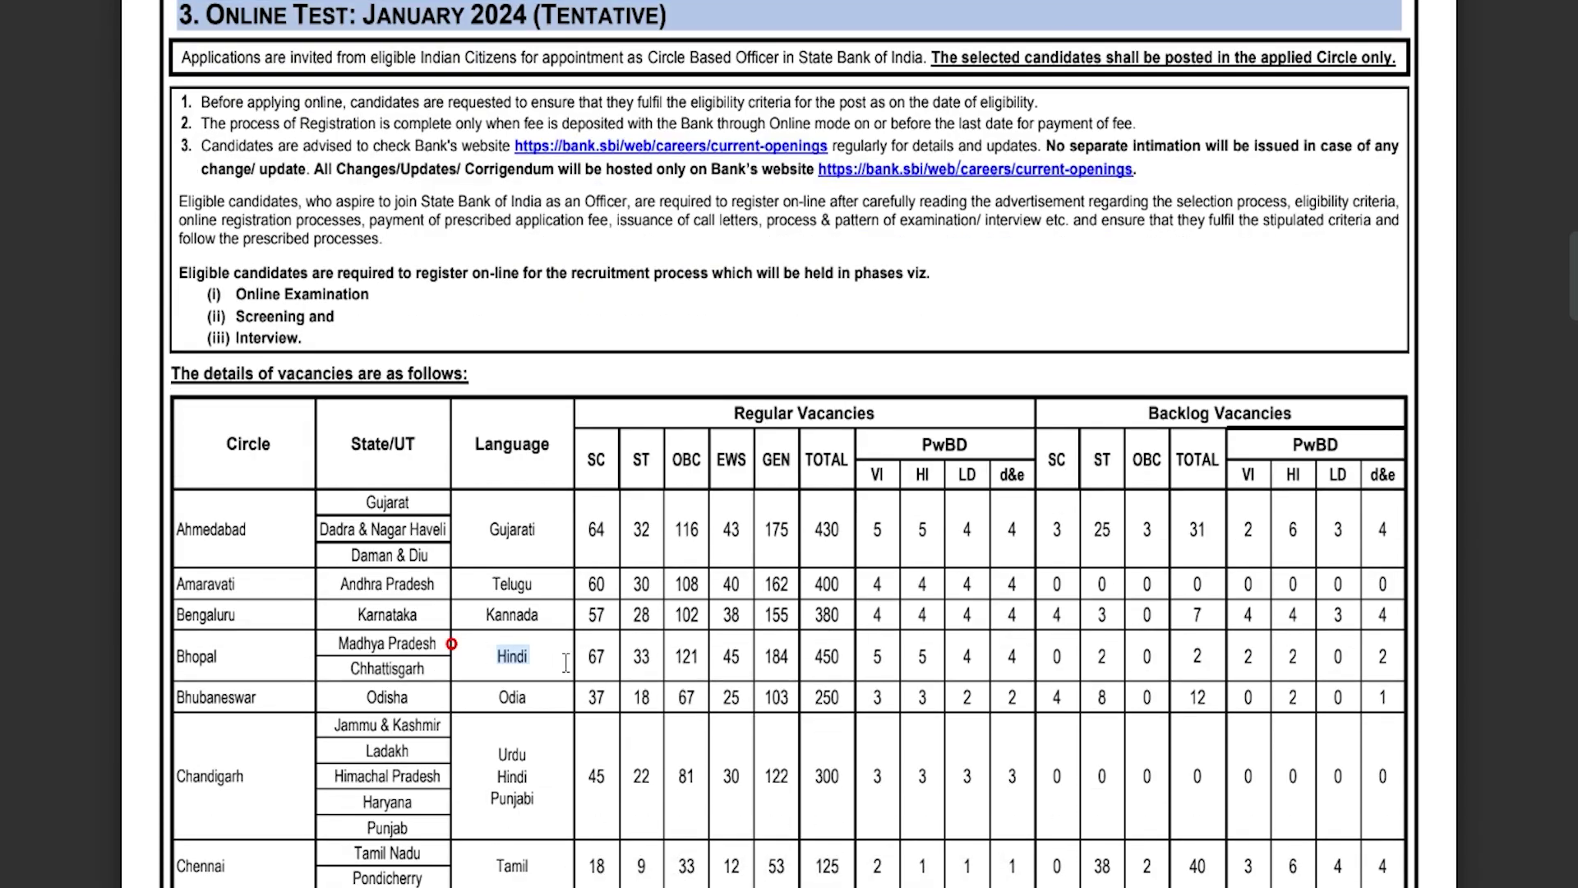
scroll(493, 650, "up", 5)
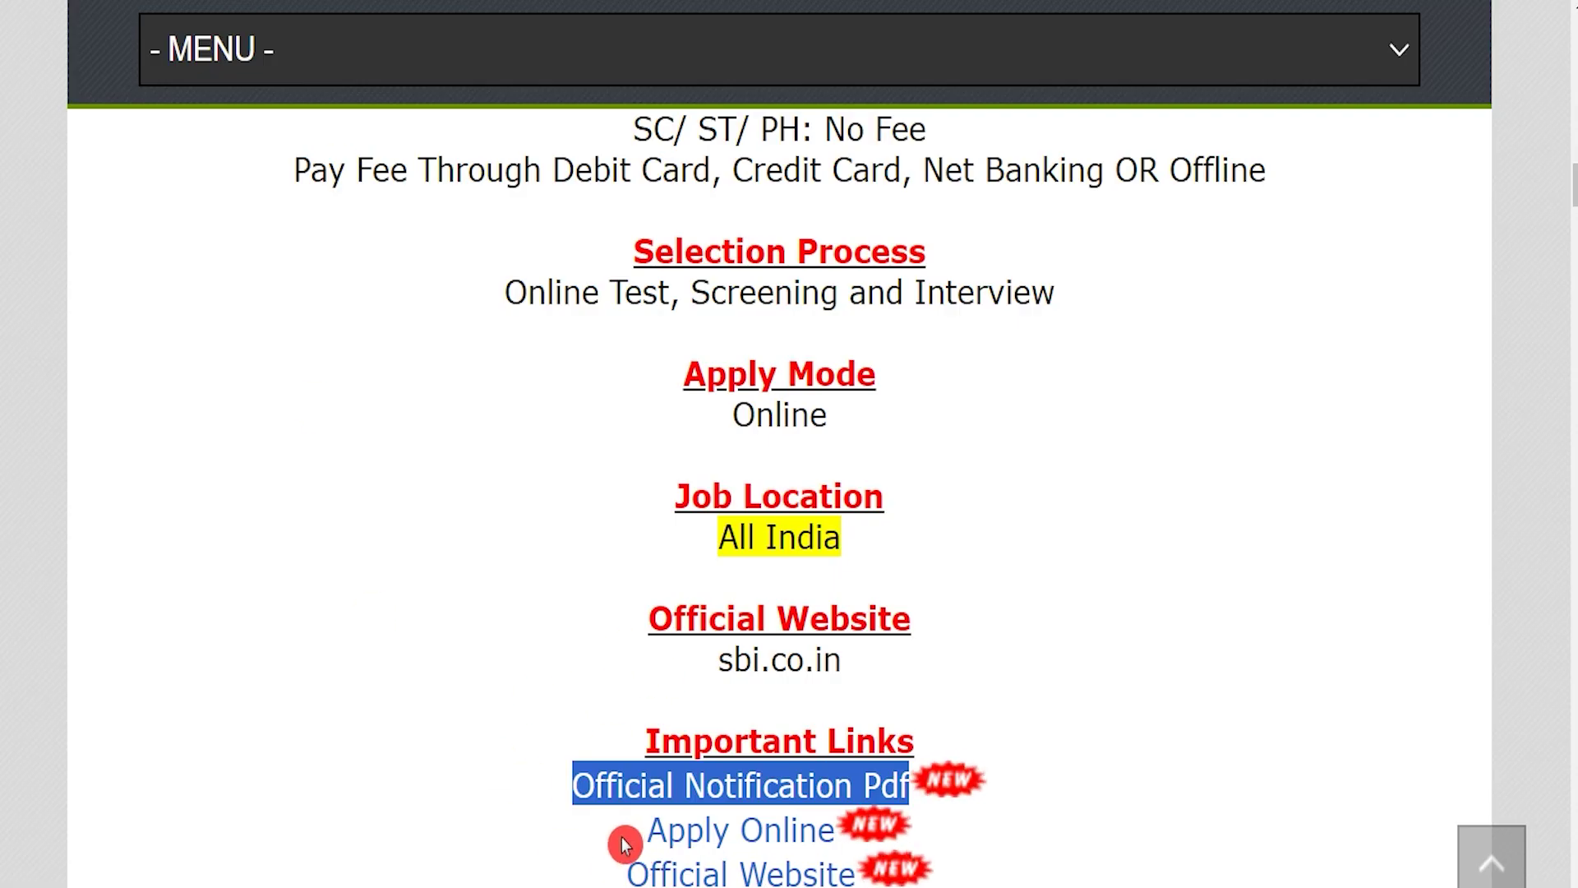
left_click(622, 838)
Follow the Apply Online link to the recruitment portal and start a New Registration
left_click_drag(623, 839, 831, 844)
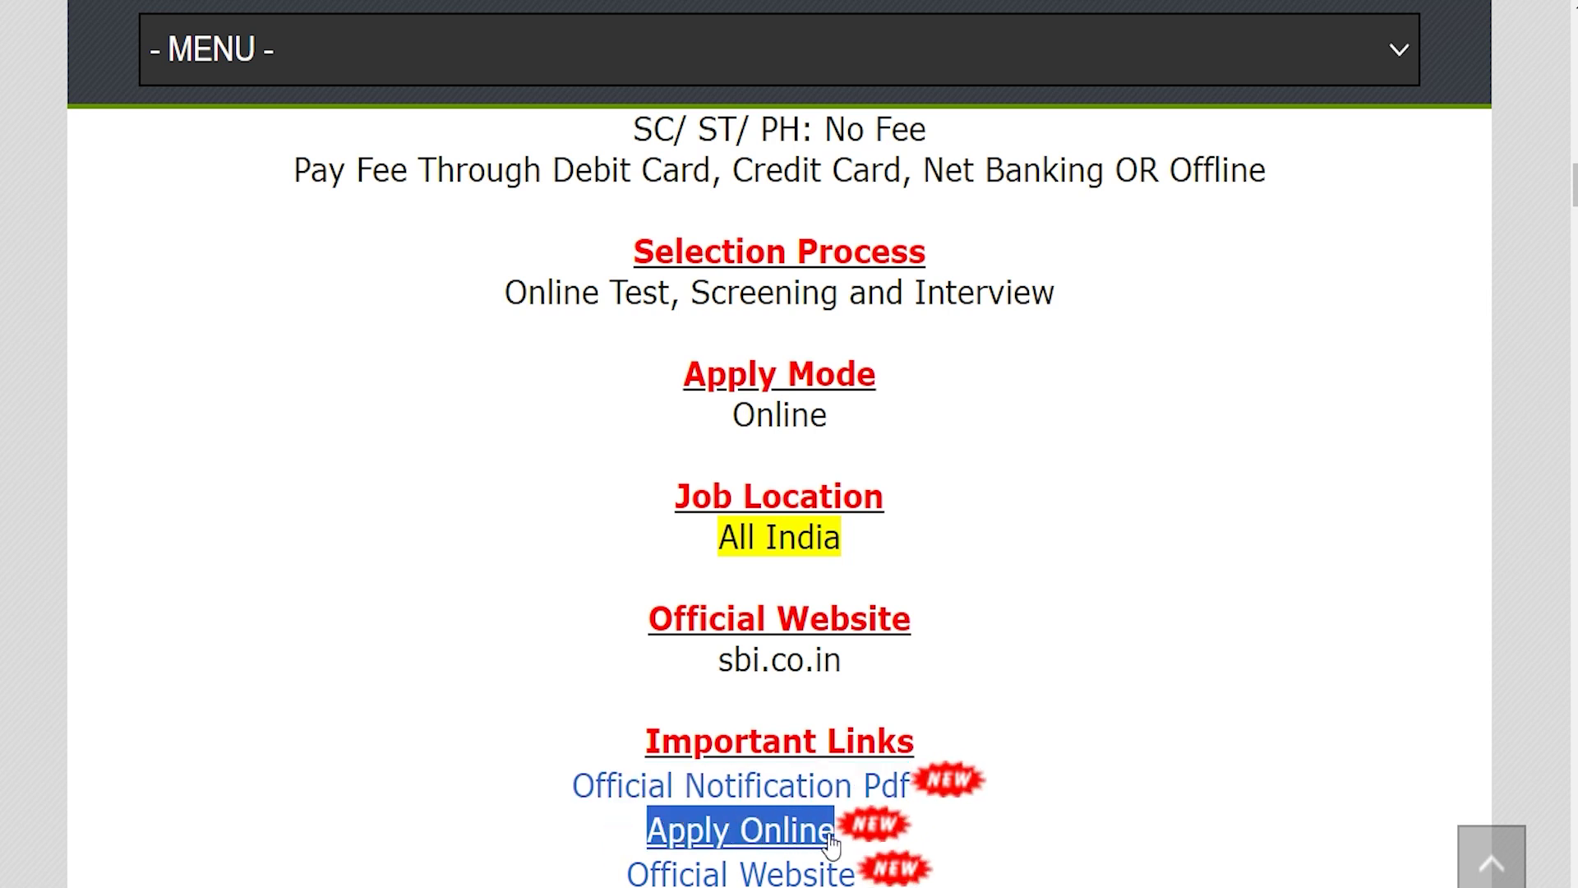
left_click_drag(616, 835, 821, 831)
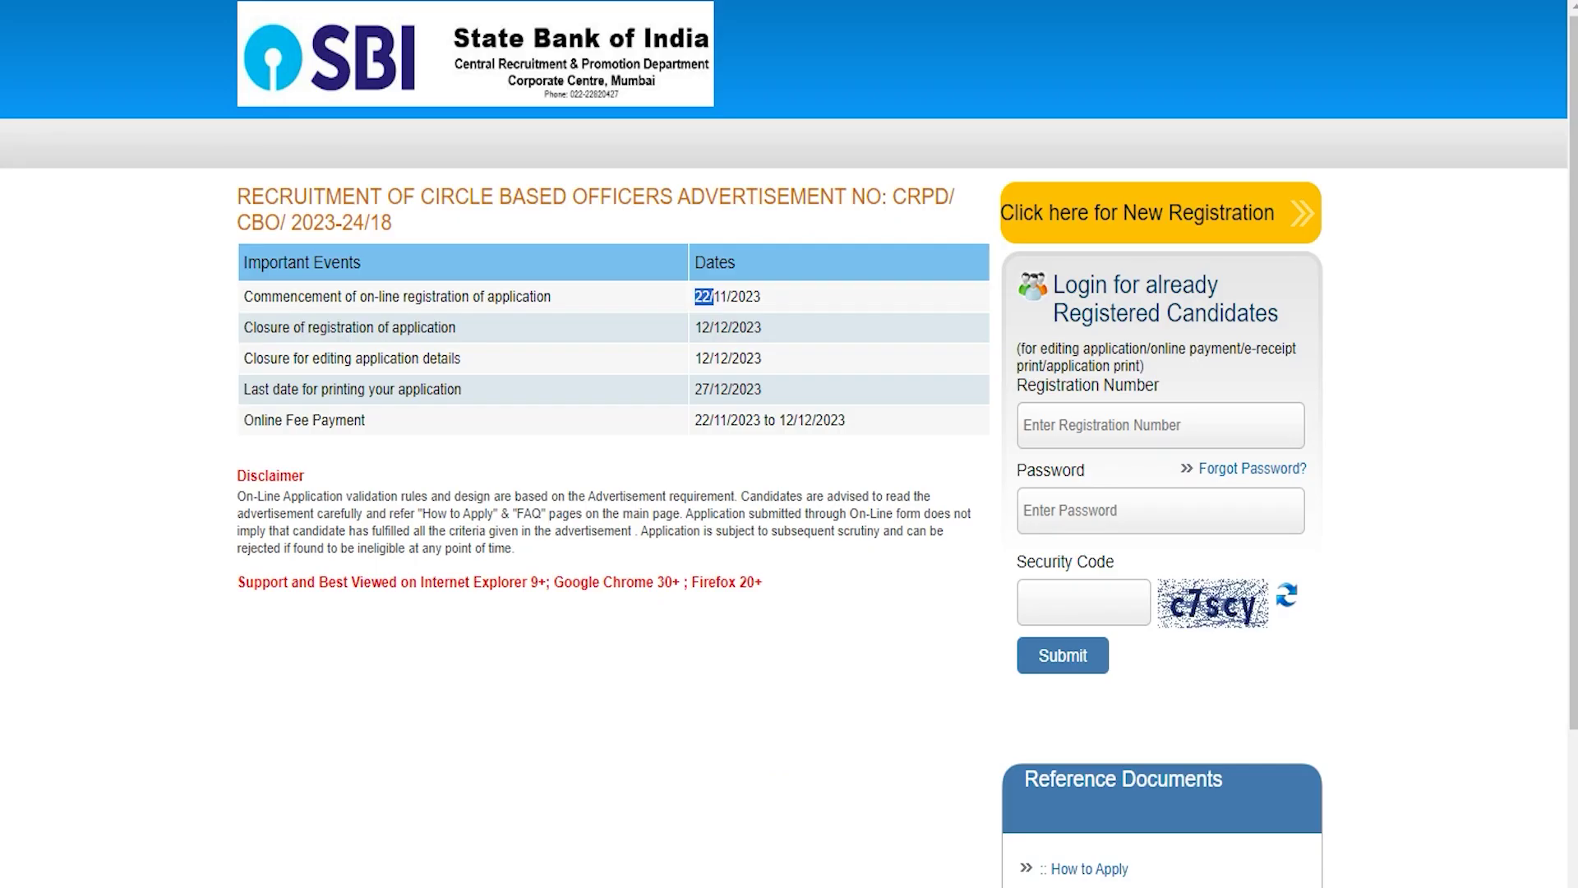
left_click(445, 510)
left_click(1075, 598)
left_click(1205, 221)
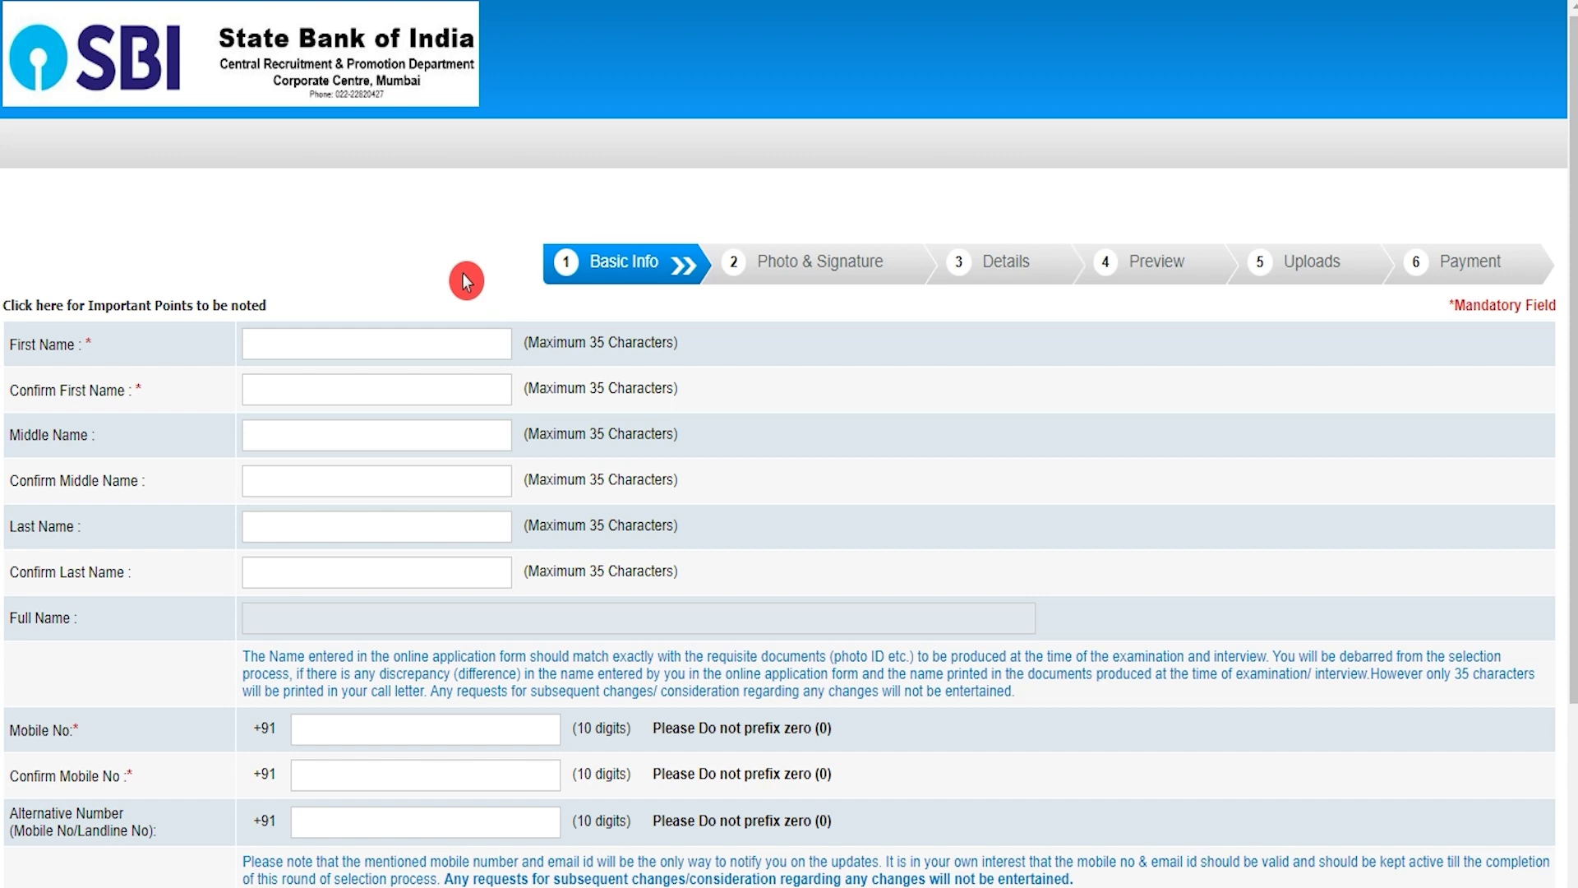
Enter the candidate's first name and its confirmation, then fill the mobile number fields
left_click(437, 339)
type("Amit")
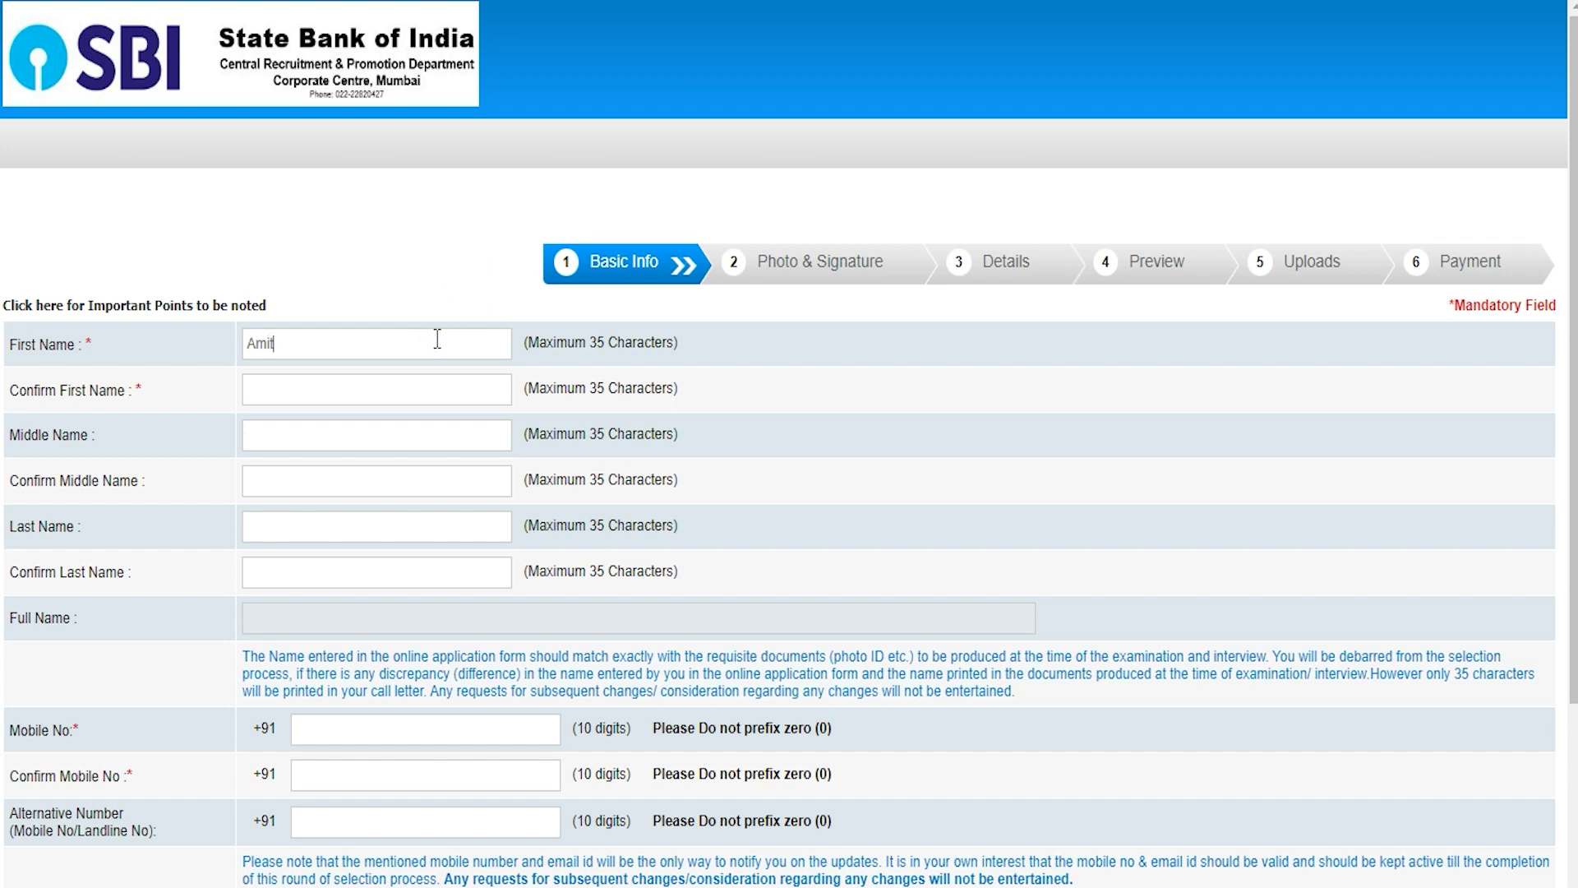
key("Tab")
type("Am")
scroll(328, 606, "down", 2)
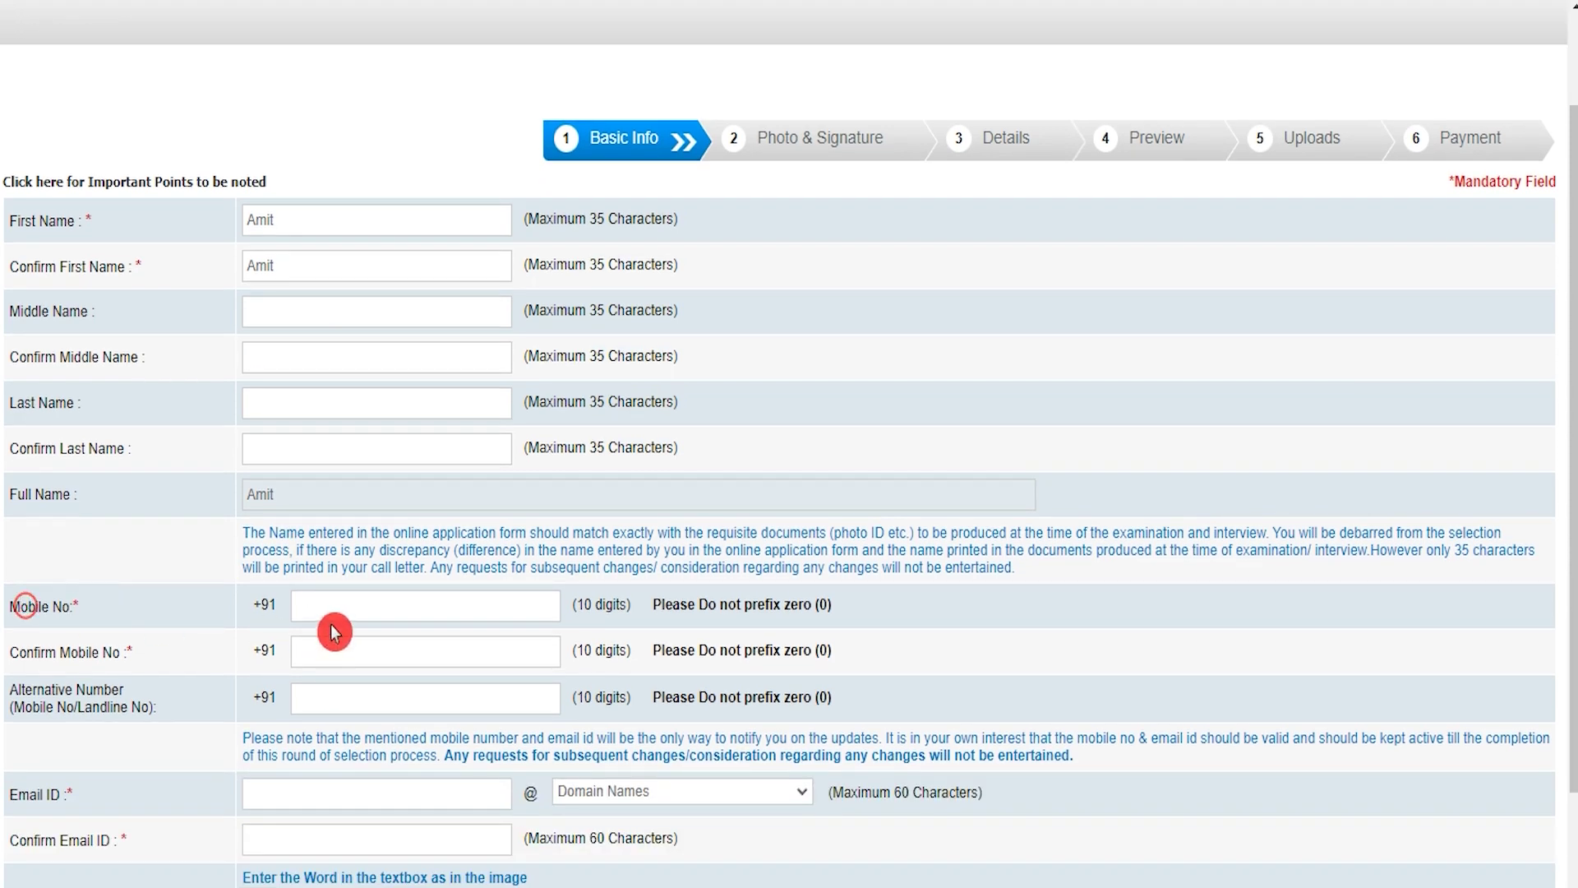
scroll(327, 633, "down", 2)
left_click(345, 529)
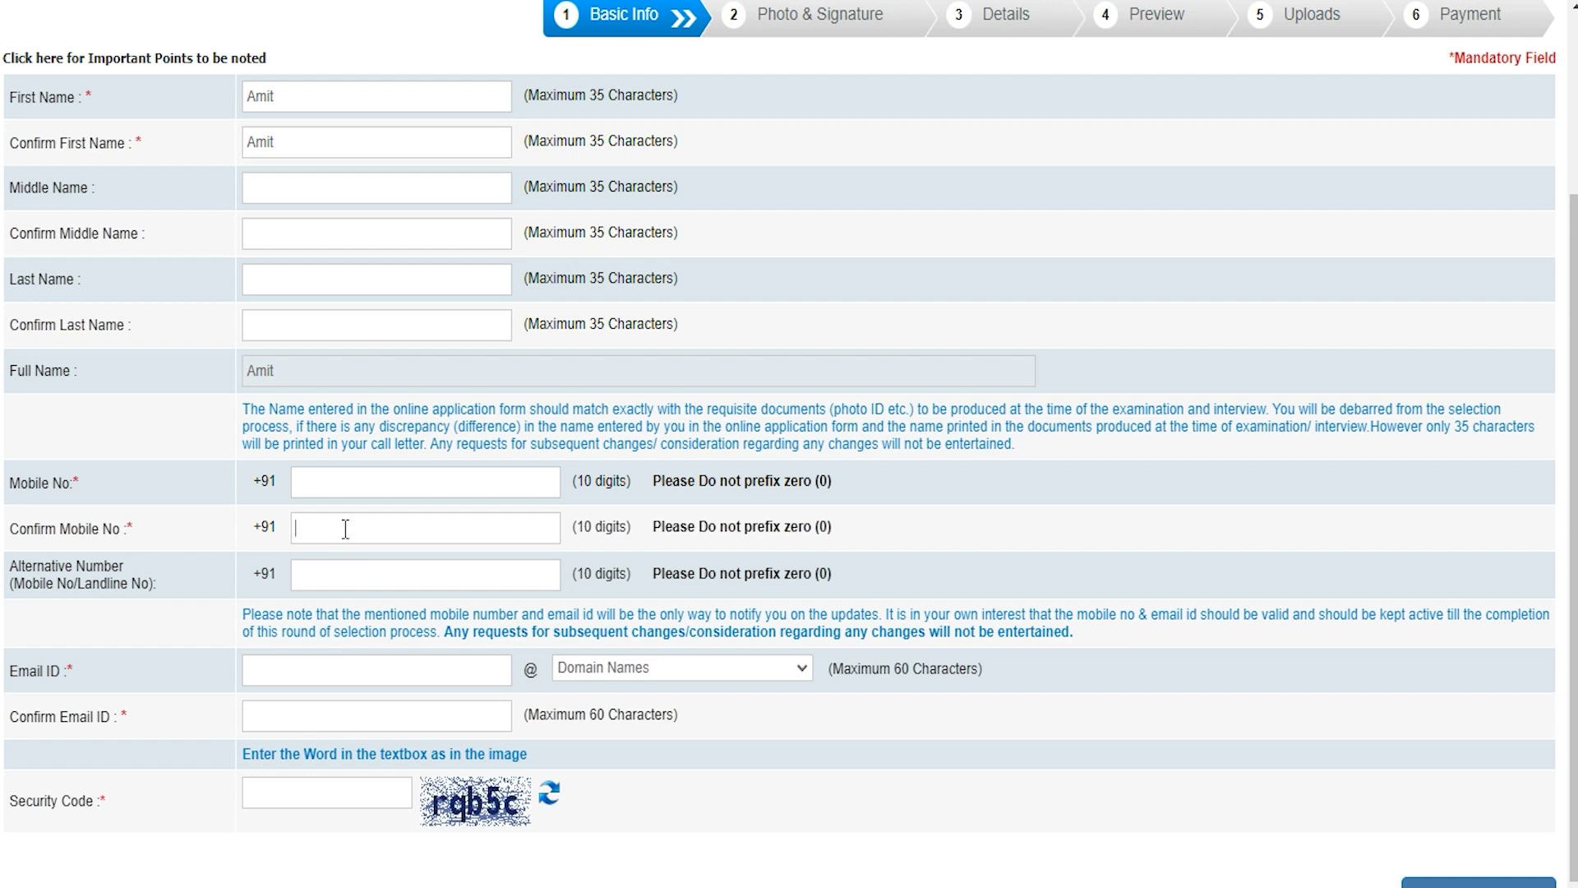
left_click(342, 574)
left_click(240, 605)
Enter the candidate's e-mail ID with the gmail.com domain and its confirmation
left_click(376, 670)
type("abc")
left_click(642, 668)
left_click_drag(642, 673, 618, 733)
left_click(618, 729)
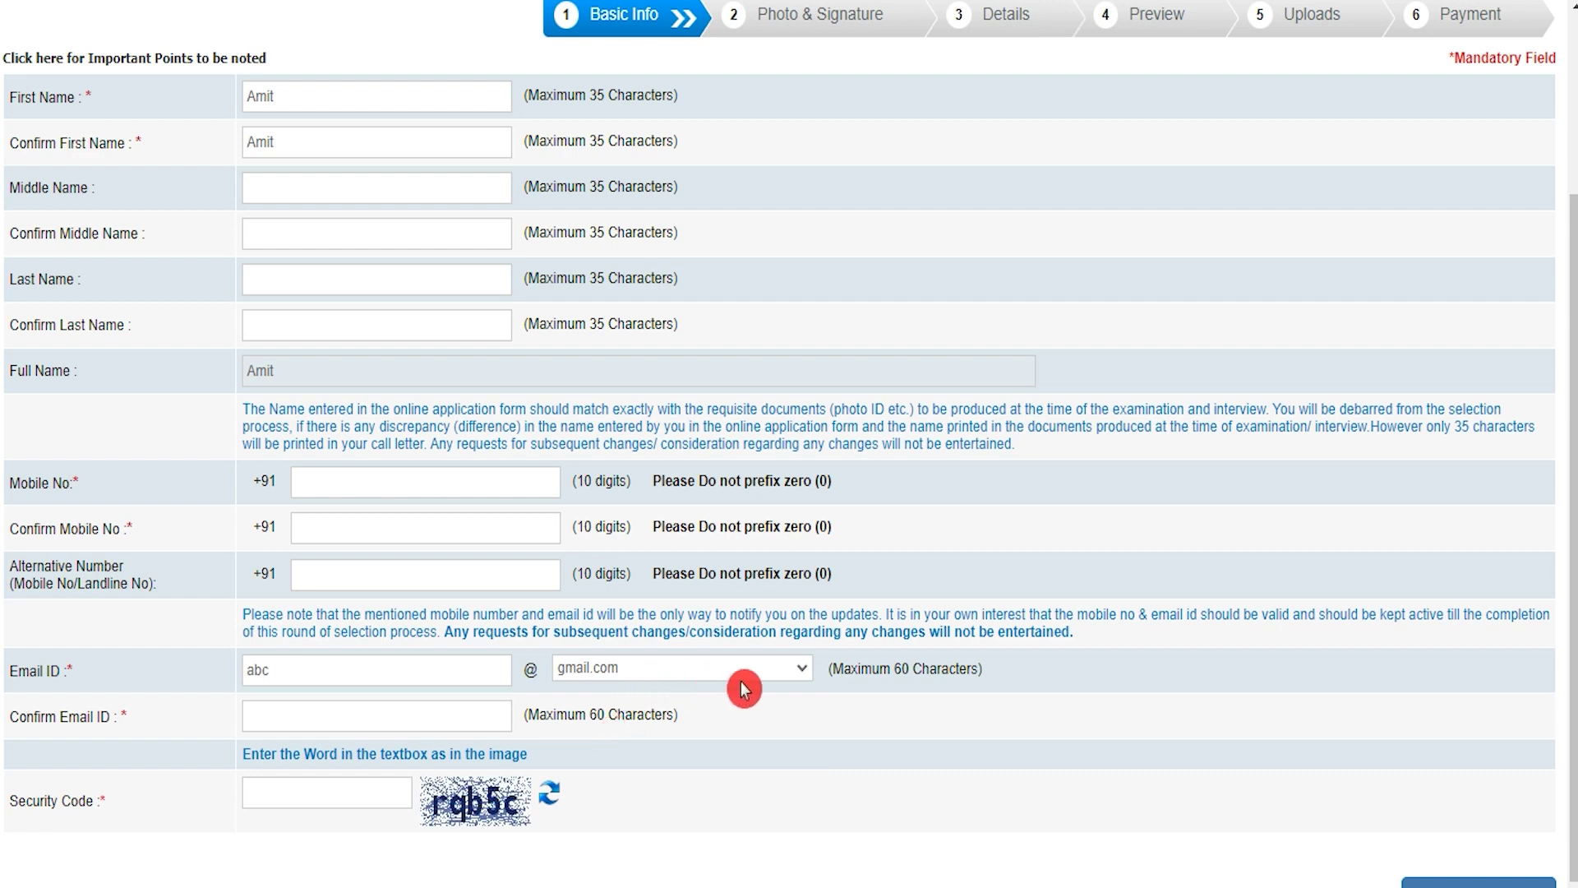
left_click(334, 715)
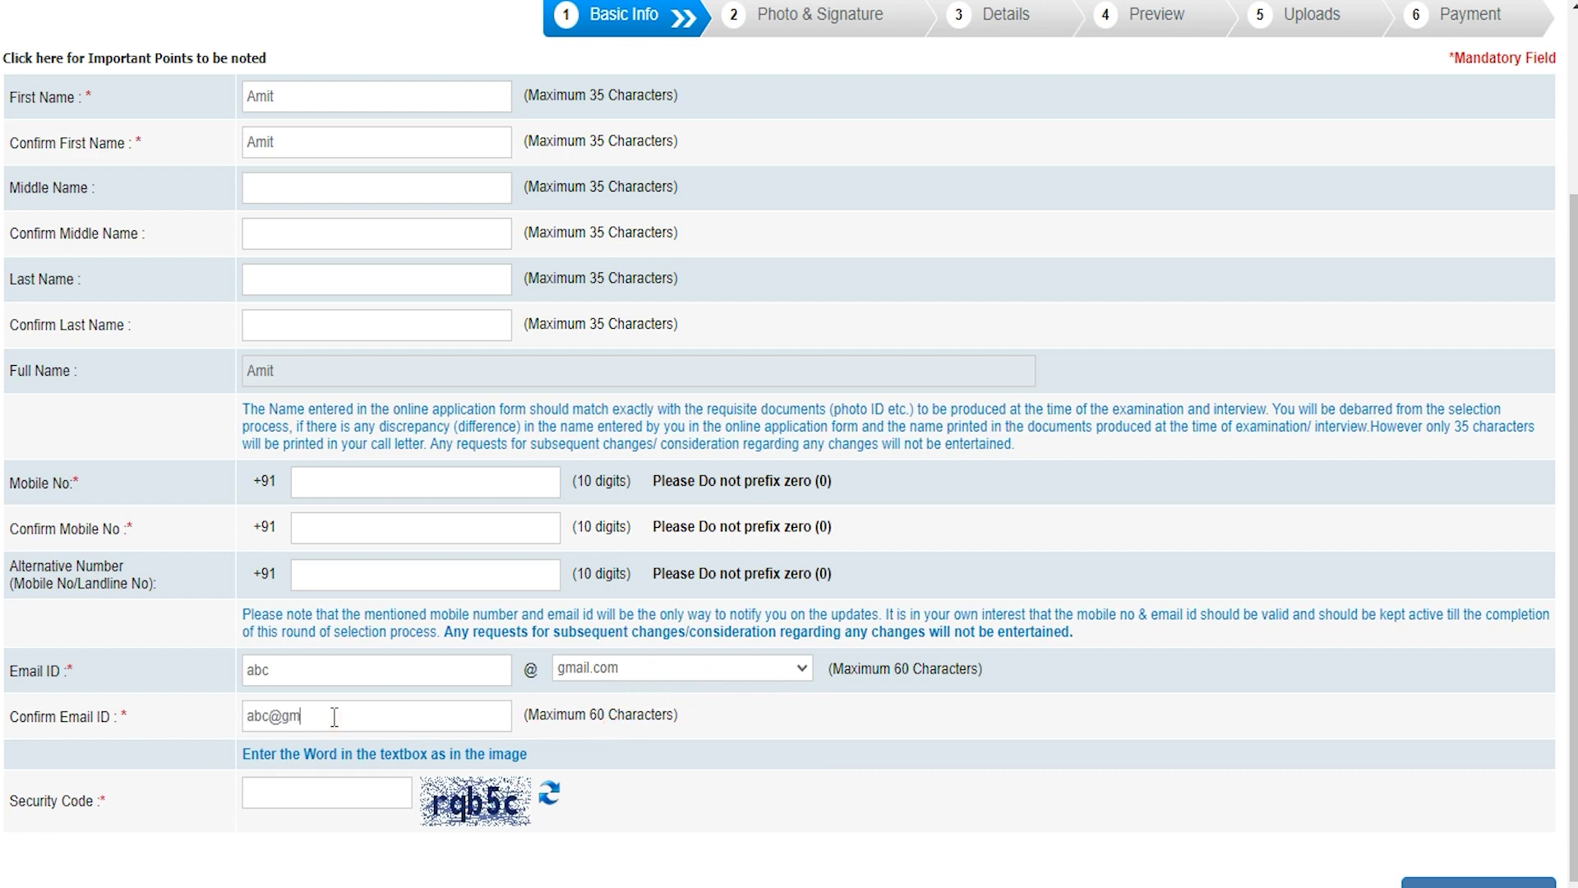
Fill in the security code and save the Basic Info
left_click(243, 799)
left_click(426, 797)
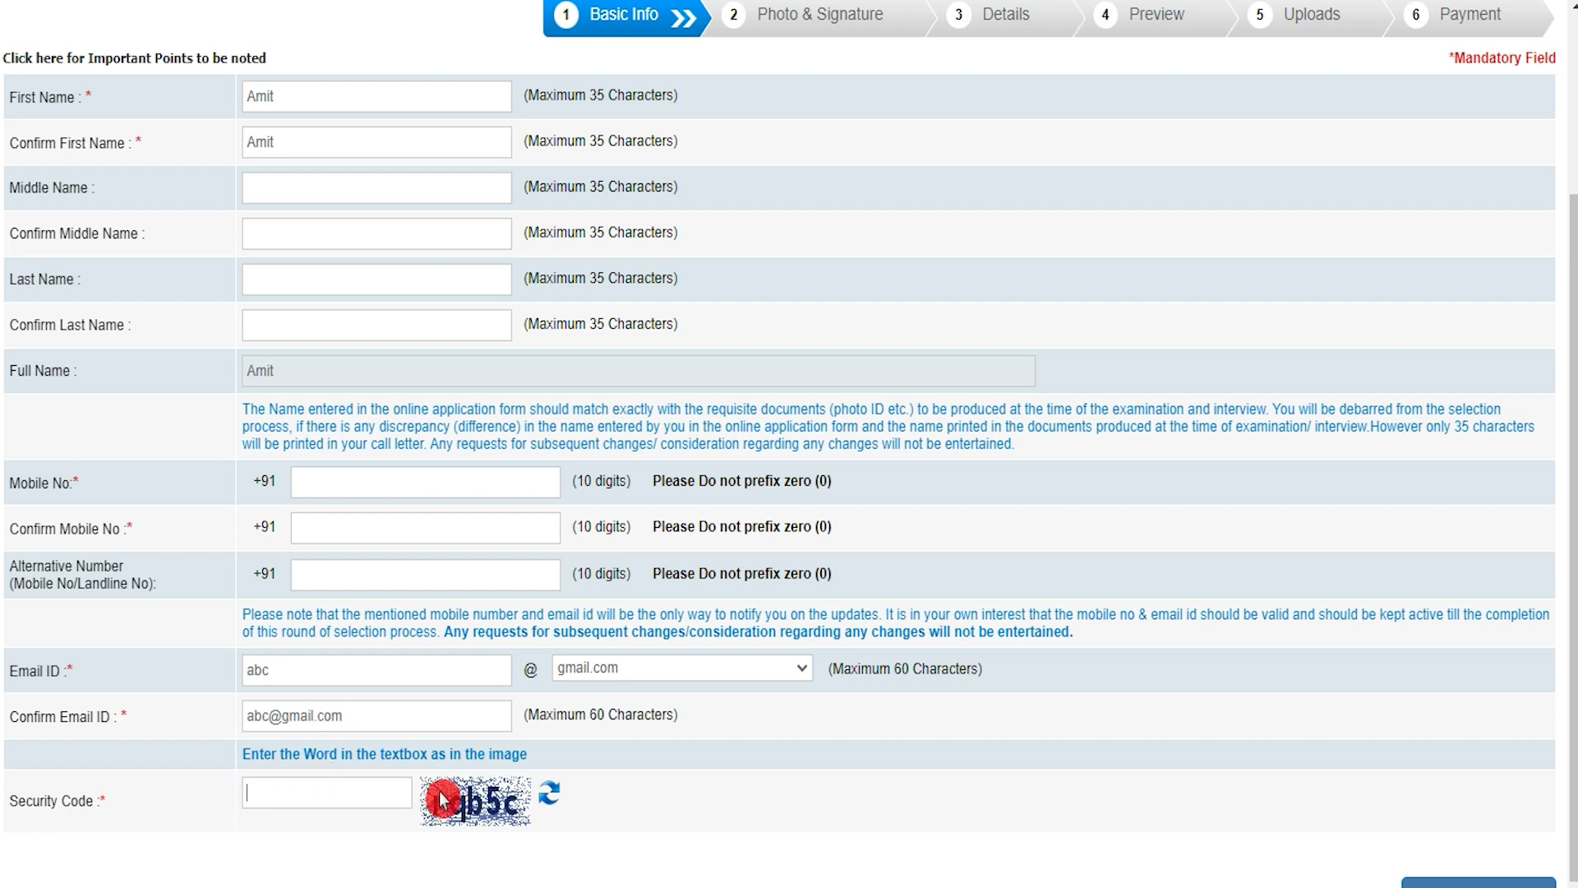
scroll(950, 838, "down", 1)
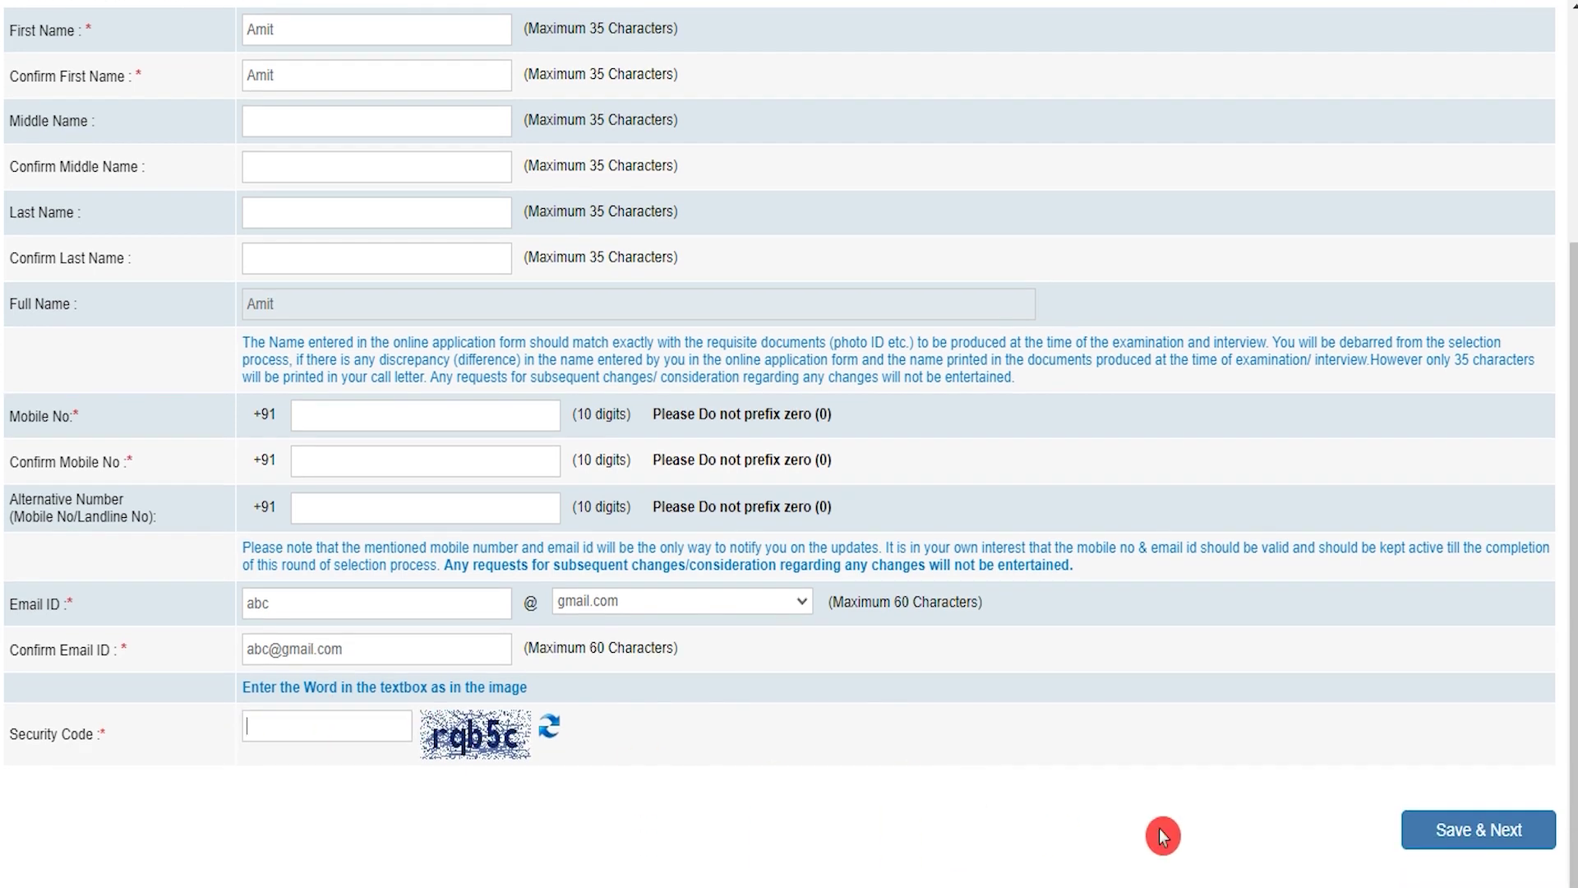
left_click(1473, 831)
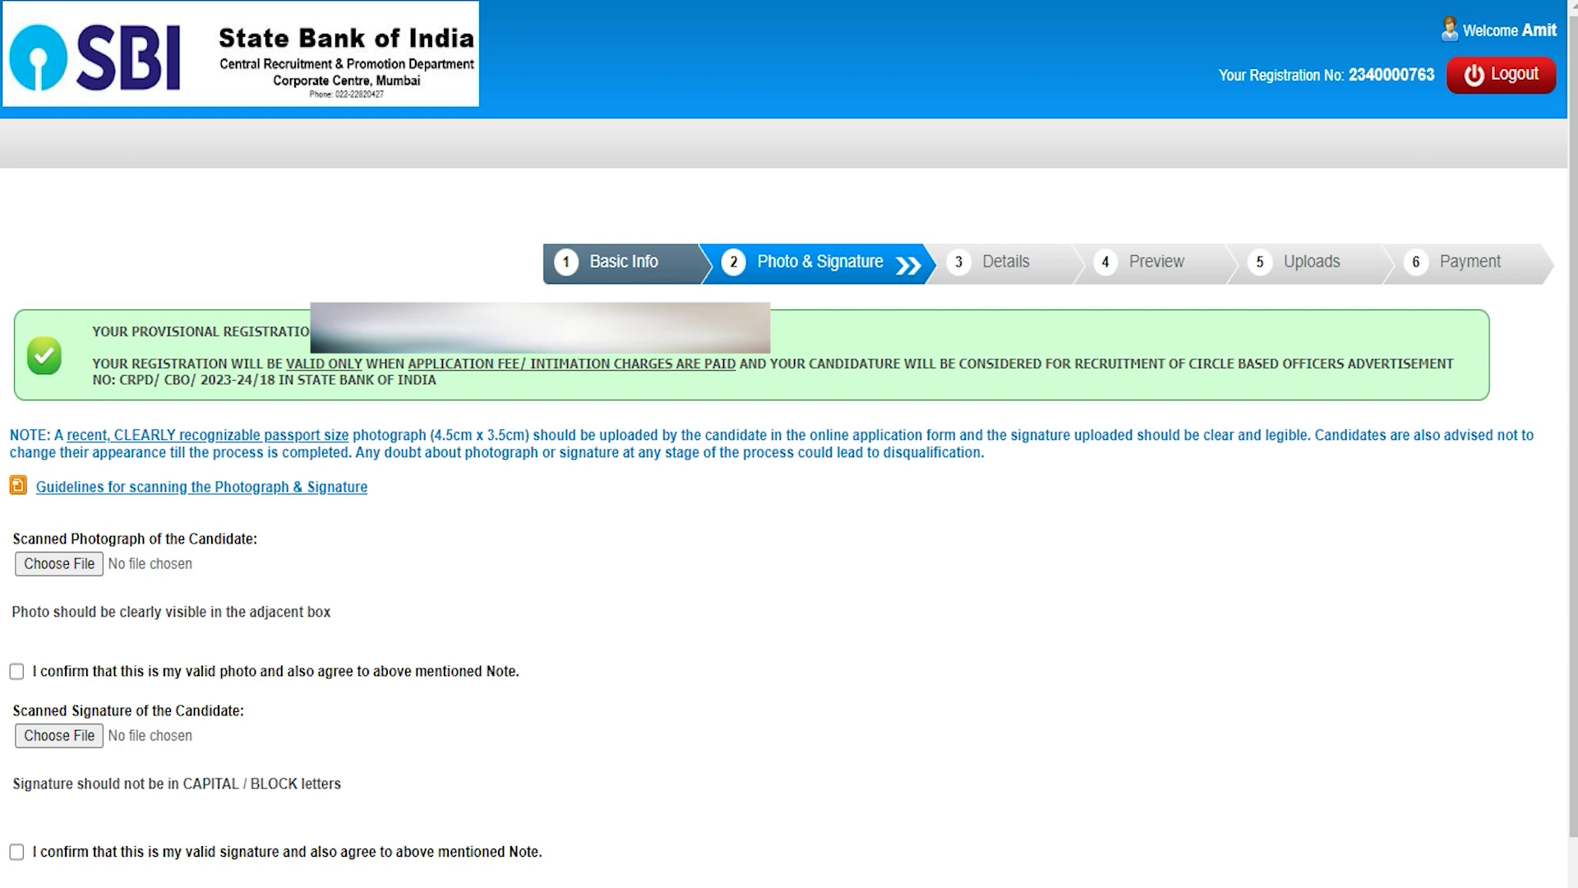
Scroll down the Photo & Signature page and open the scanning and upload guidelines
scroll(625, 567, "down", 1)
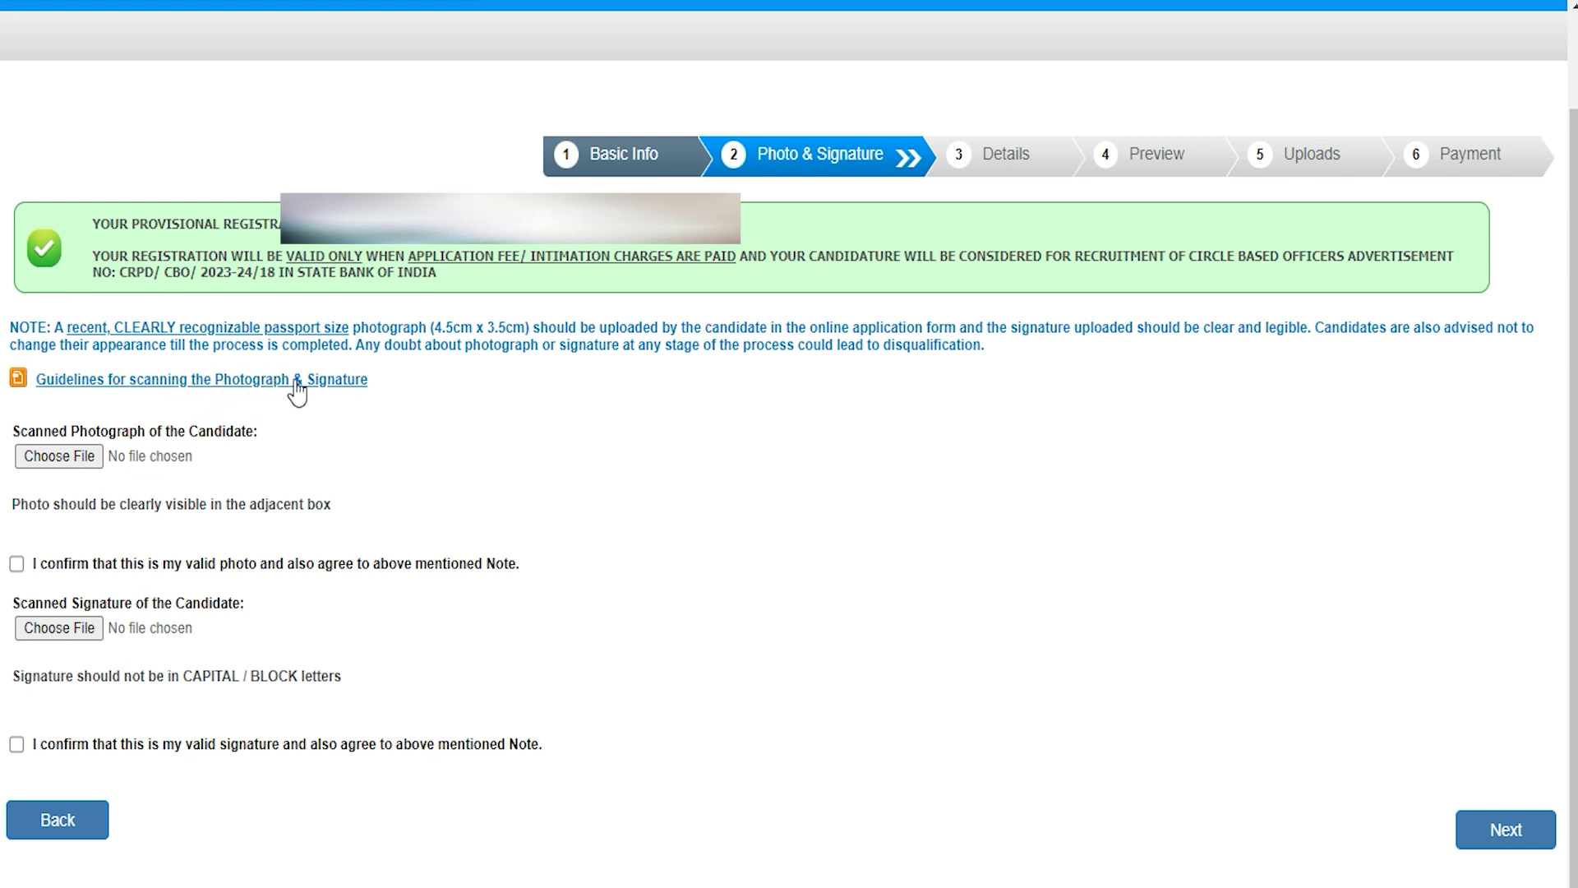
left_click(366, 380)
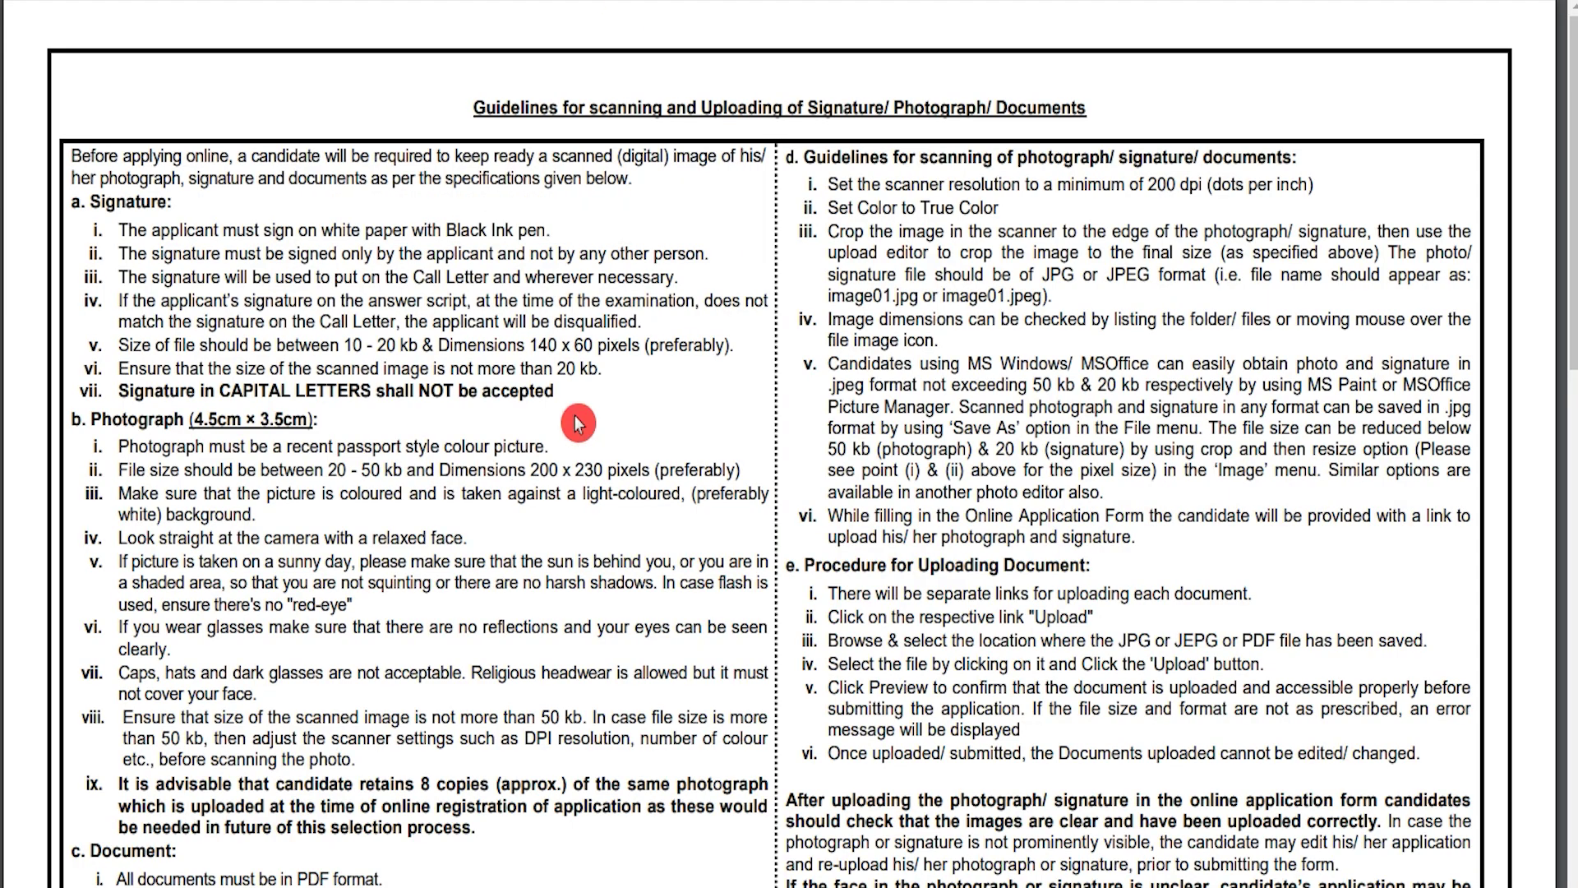
Highlight the guideline text and the 10-20 kb signature and 20-50 kb photograph size limits
left_click_drag(246, 232, 111, 193)
left_click_drag(349, 344, 449, 344)
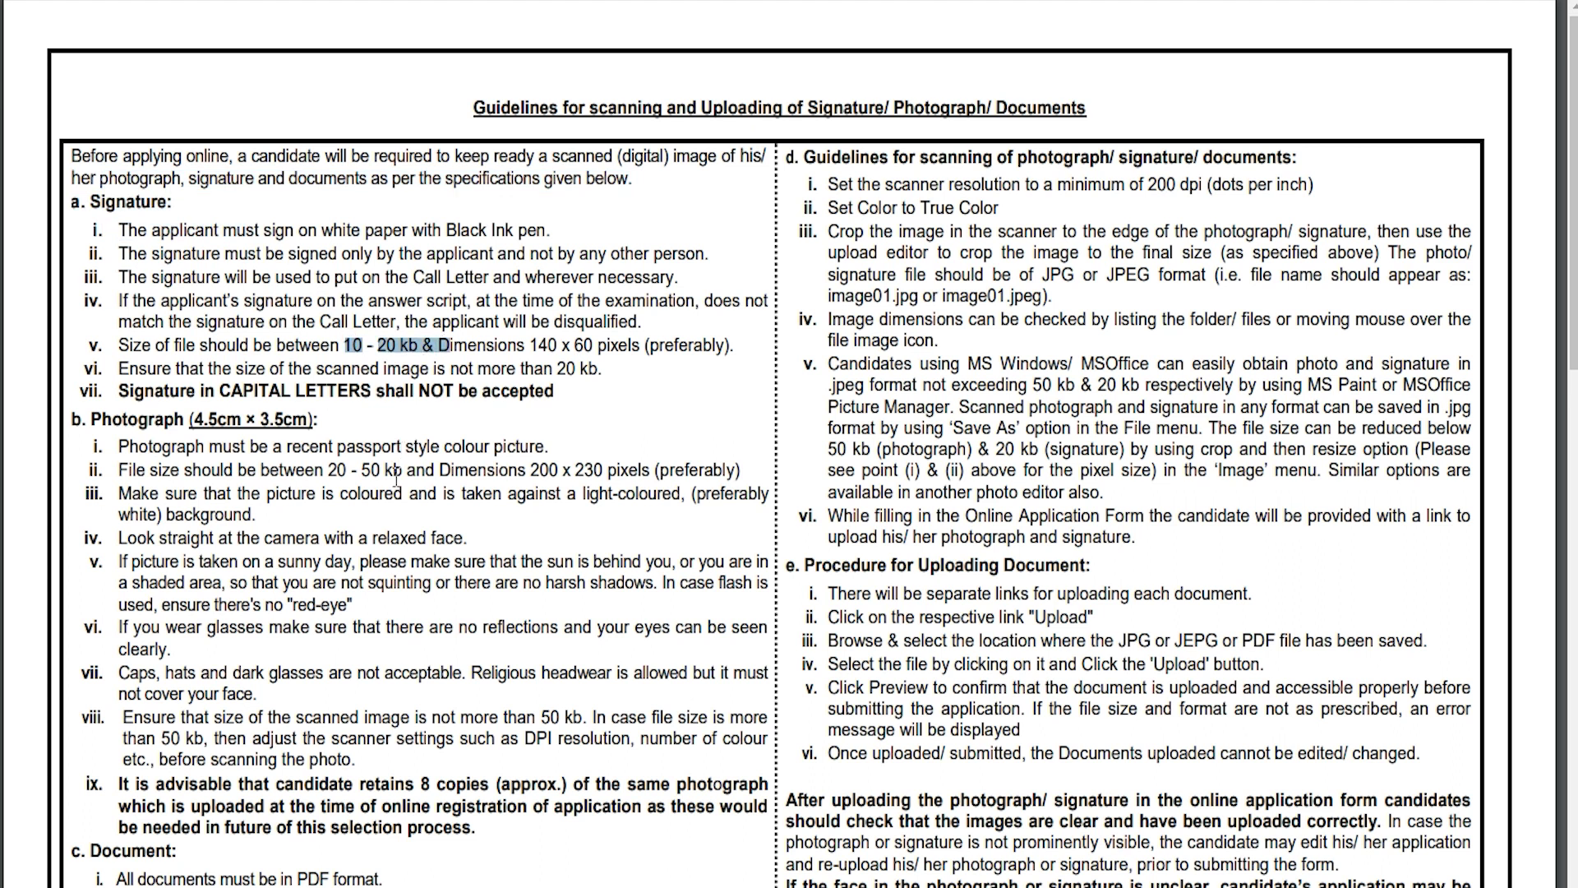
left_click_drag(330, 470, 381, 469)
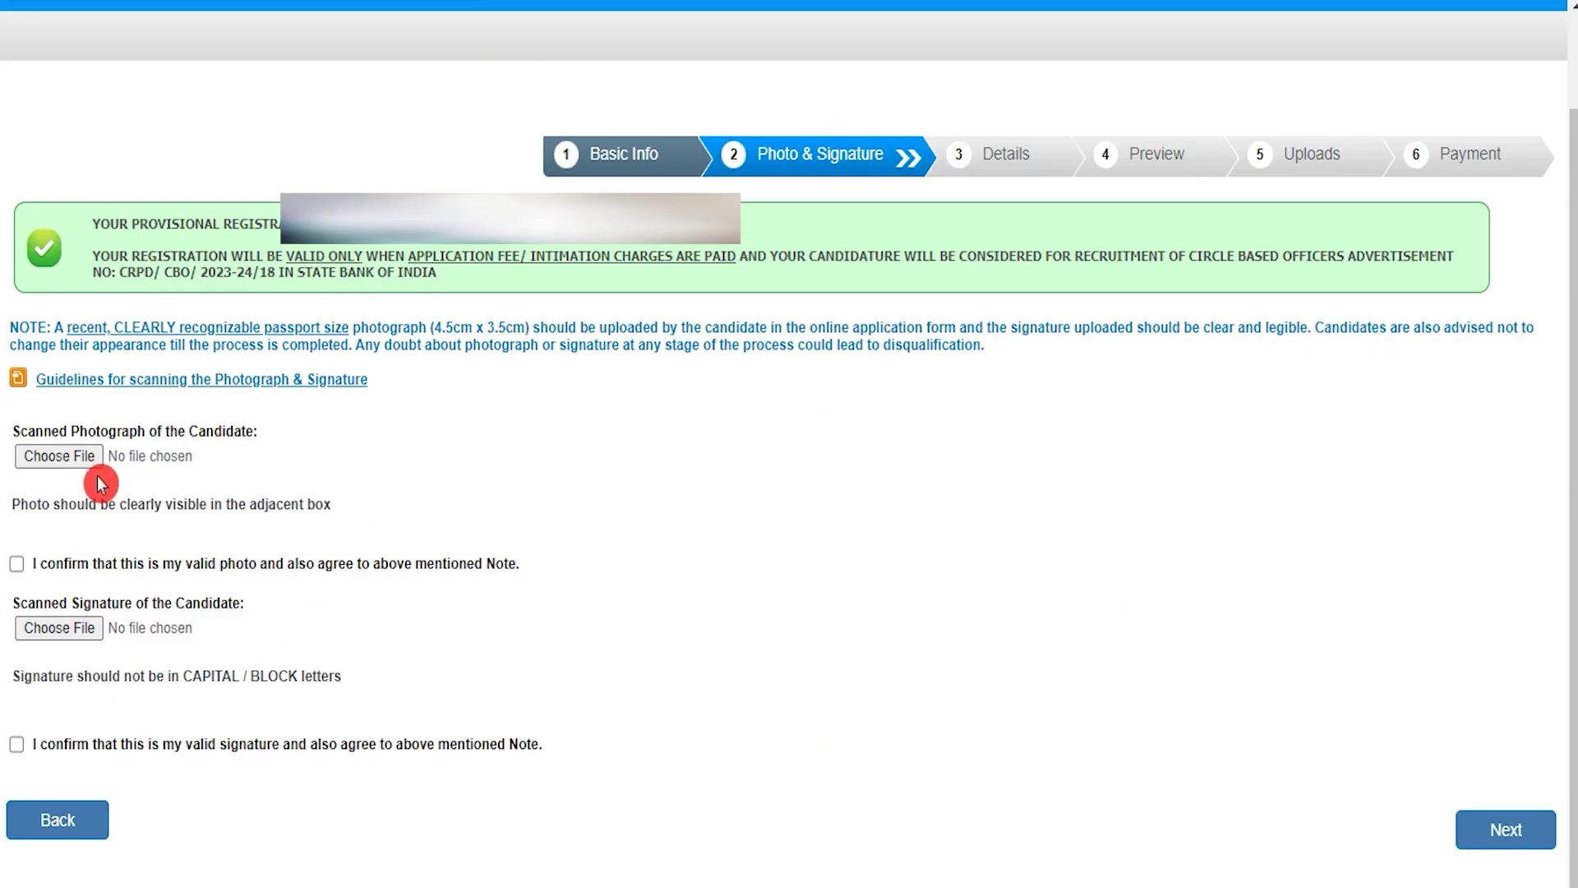
Cancel the photo file chooser and continue to the Details step's Basic Details form
left_click(91, 457)
left_click(876, 636)
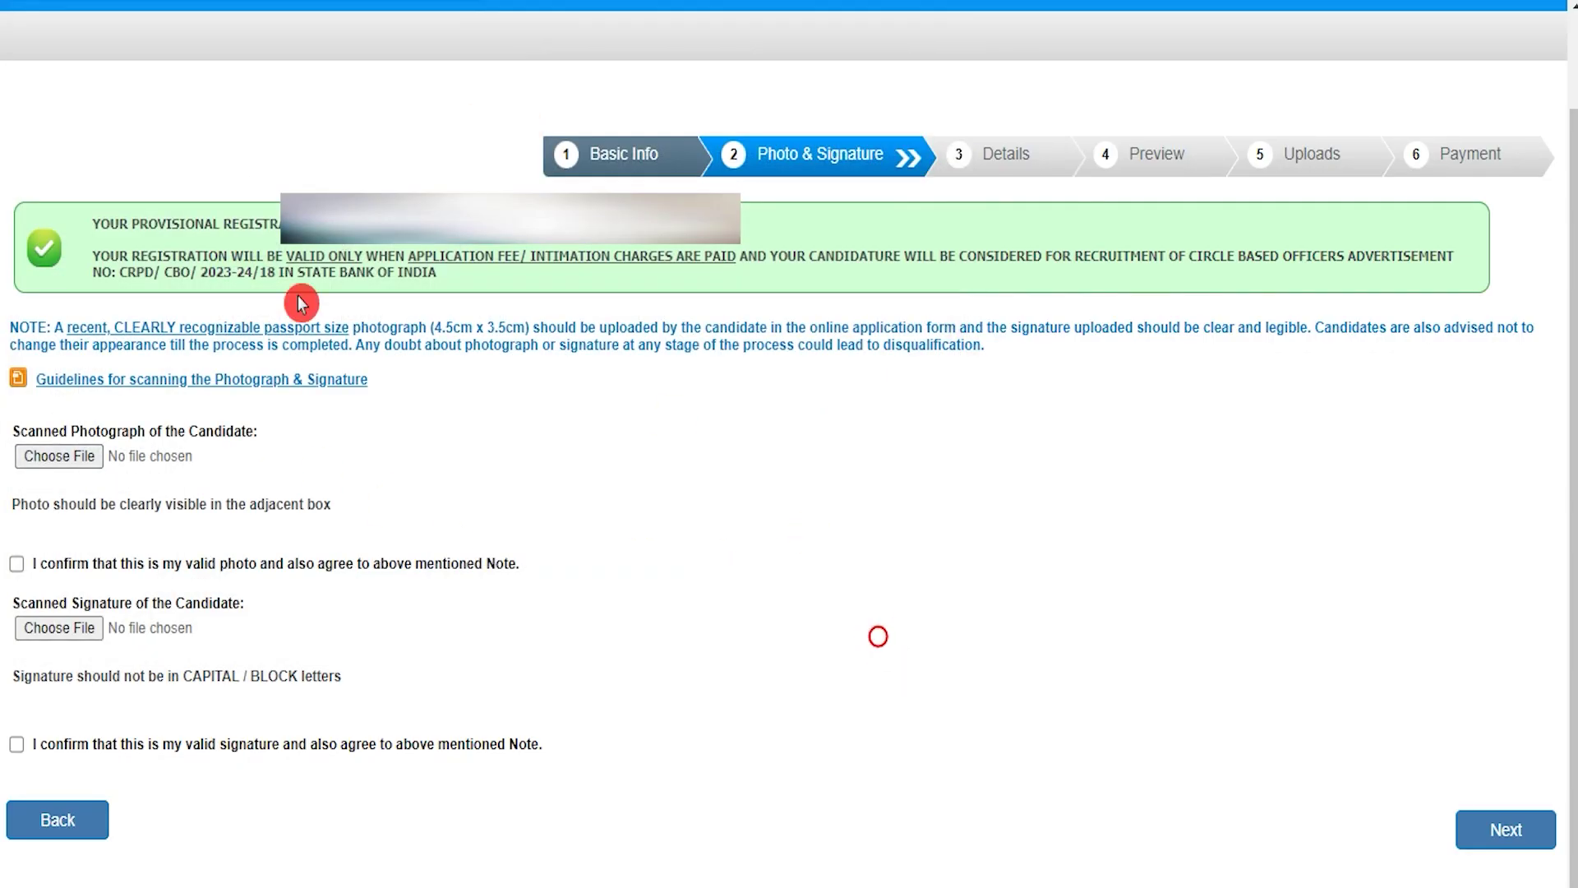
left_click(1504, 829)
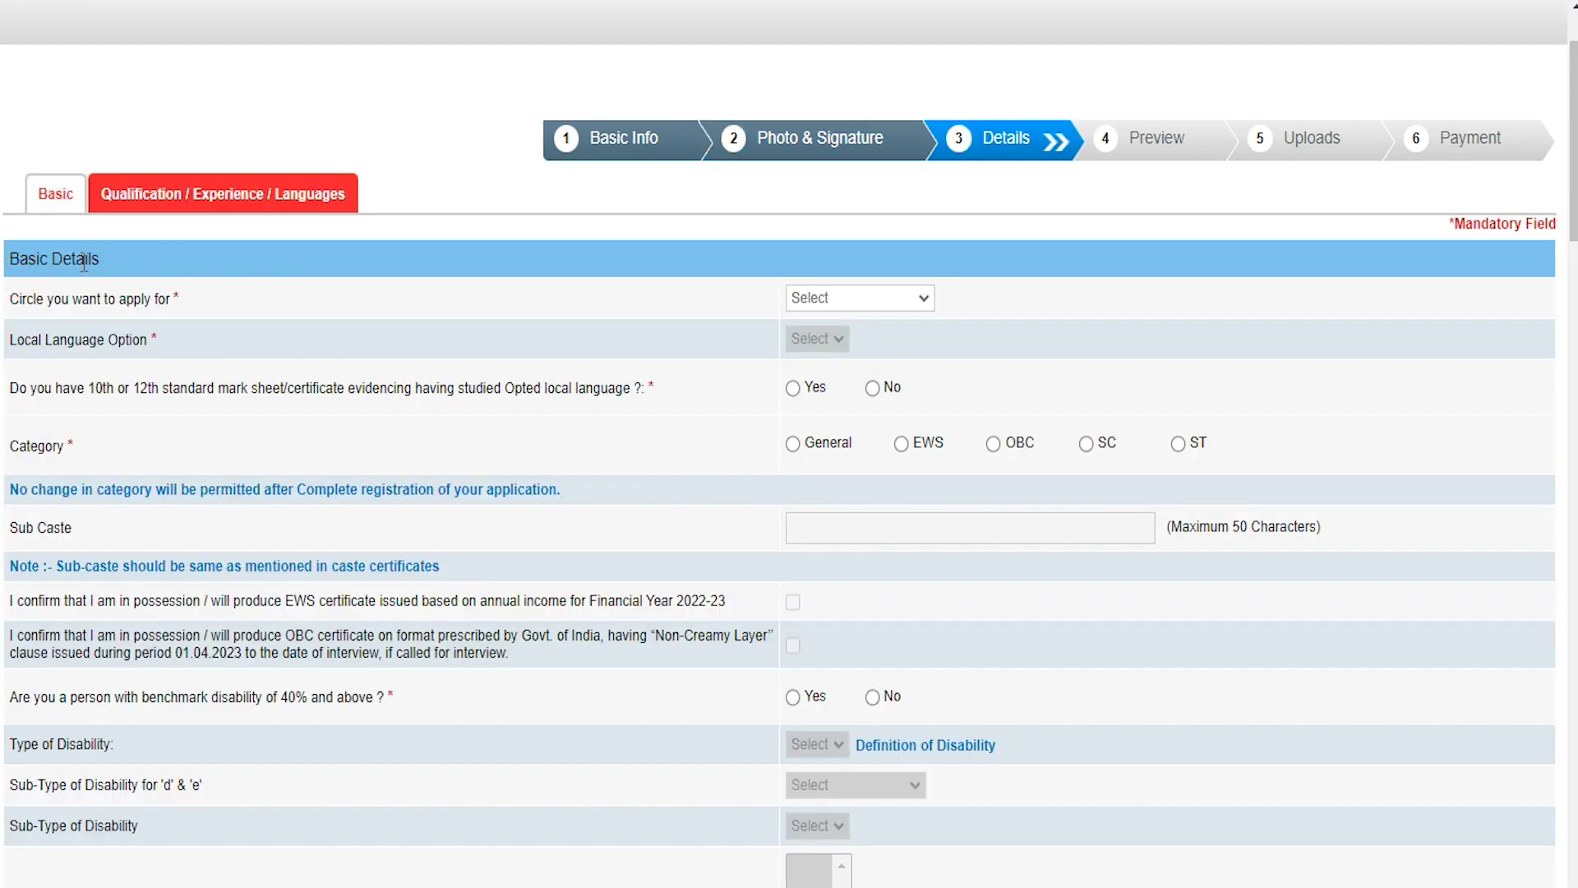
left_click(26, 301)
Choose Ahmedabad circle, Gujarati as local language, SC category, and enter the sub-caste
left_click(808, 304)
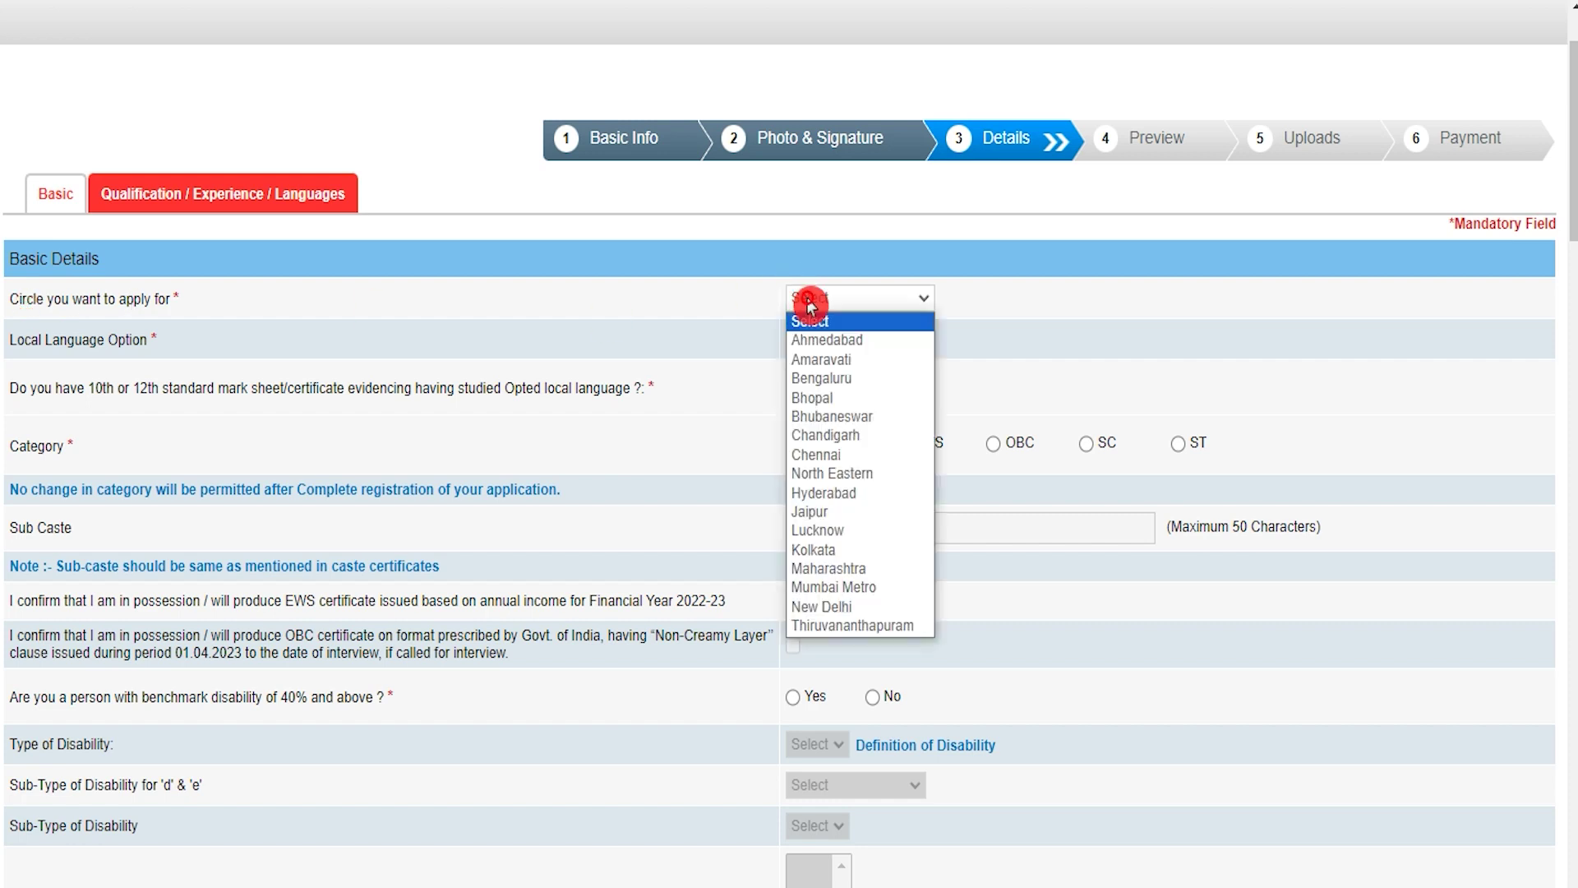
left_click(813, 341)
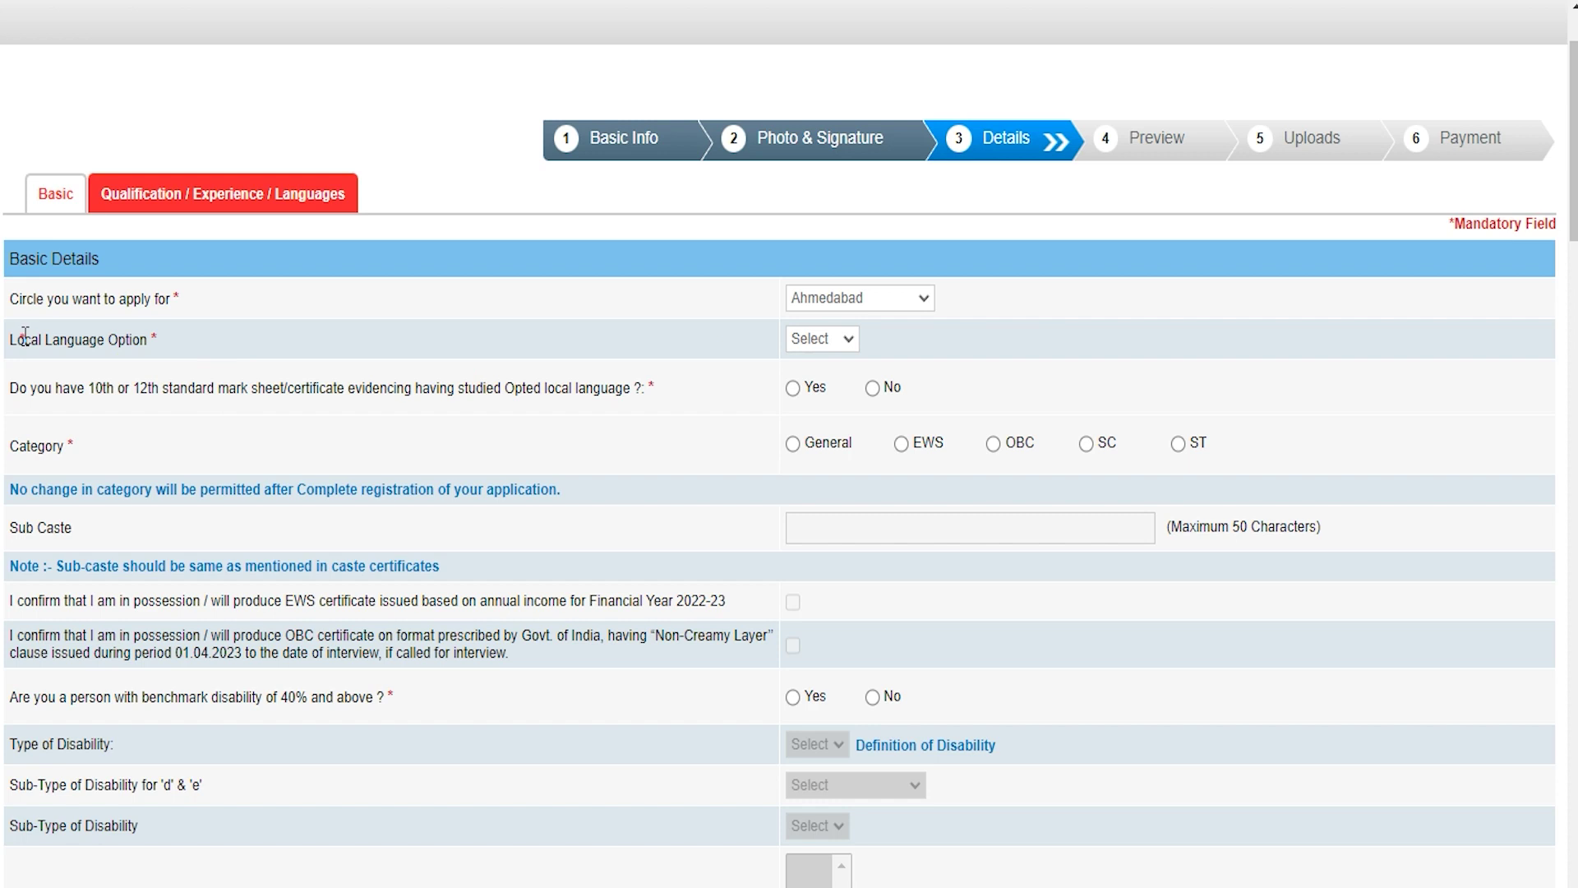
left_click(809, 340)
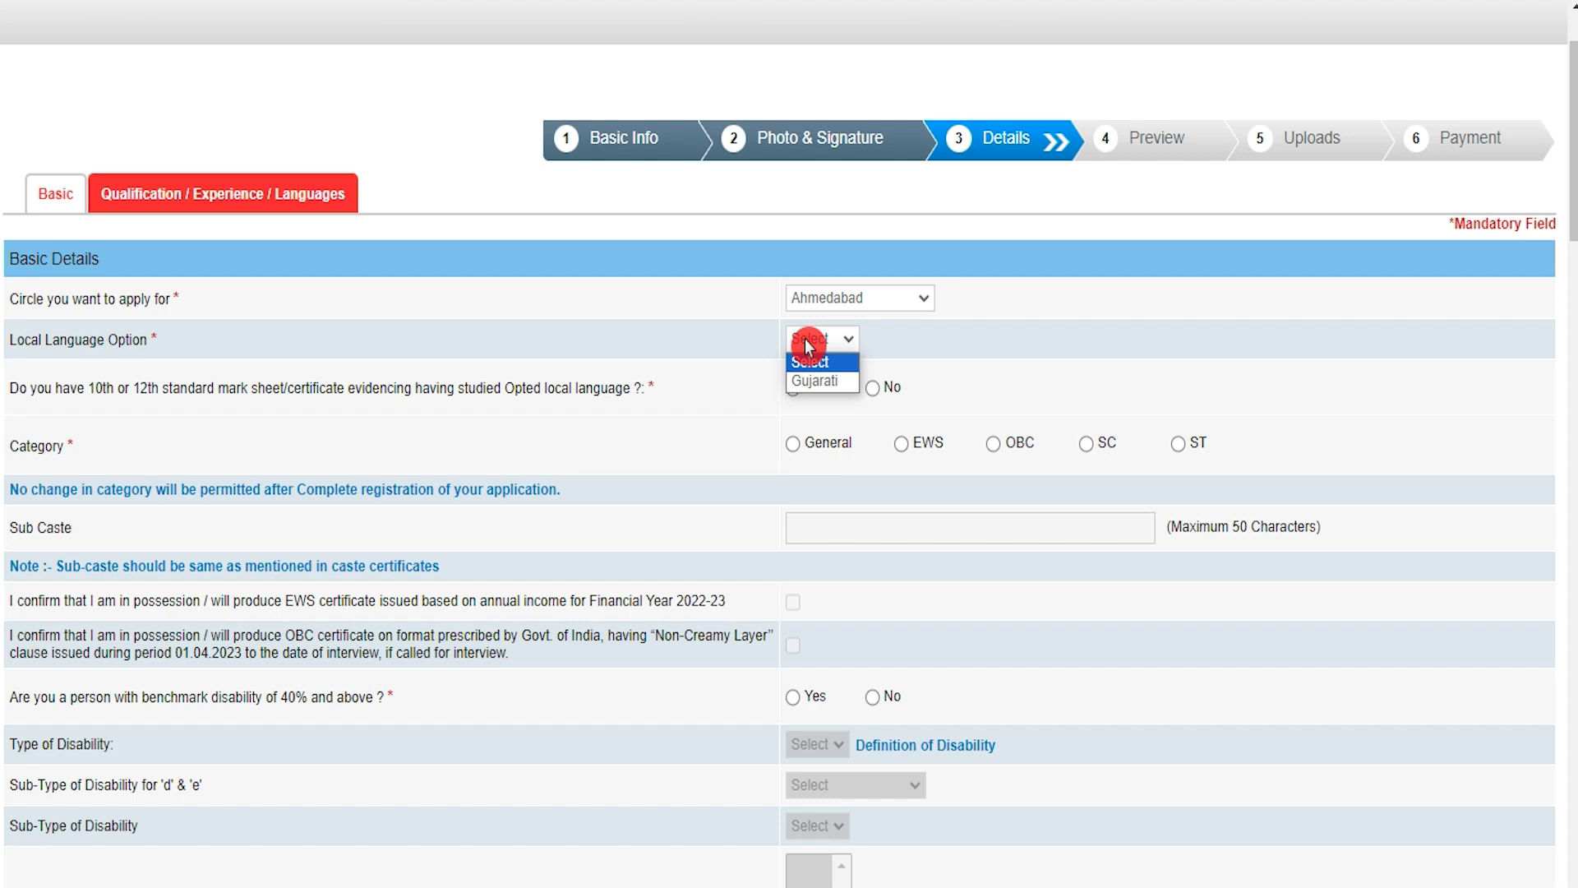
left_click(818, 382)
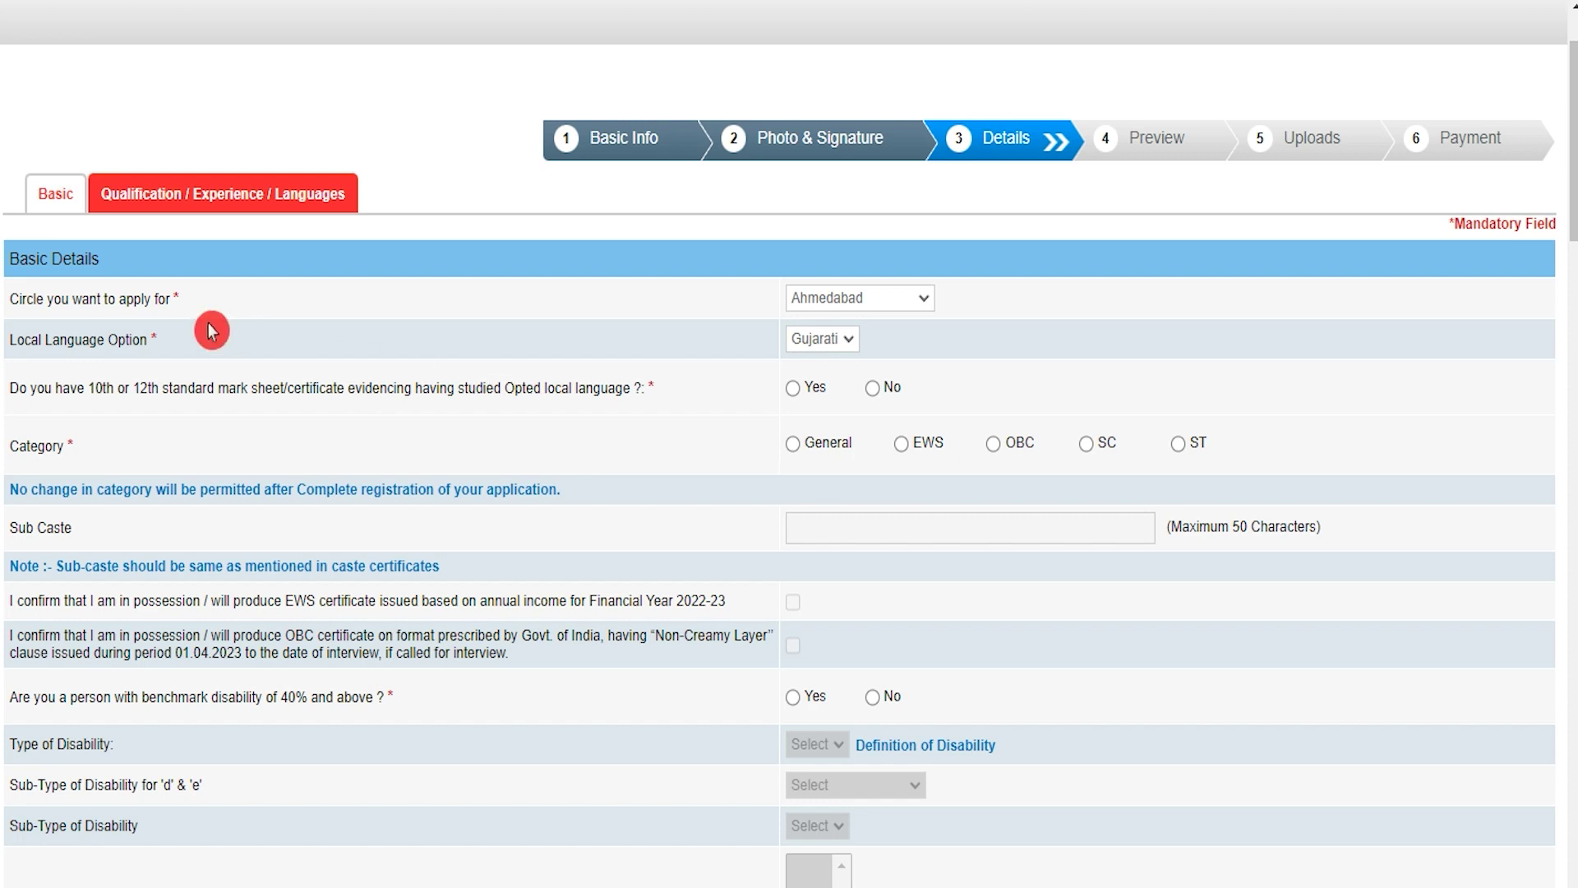
left_click(793, 393)
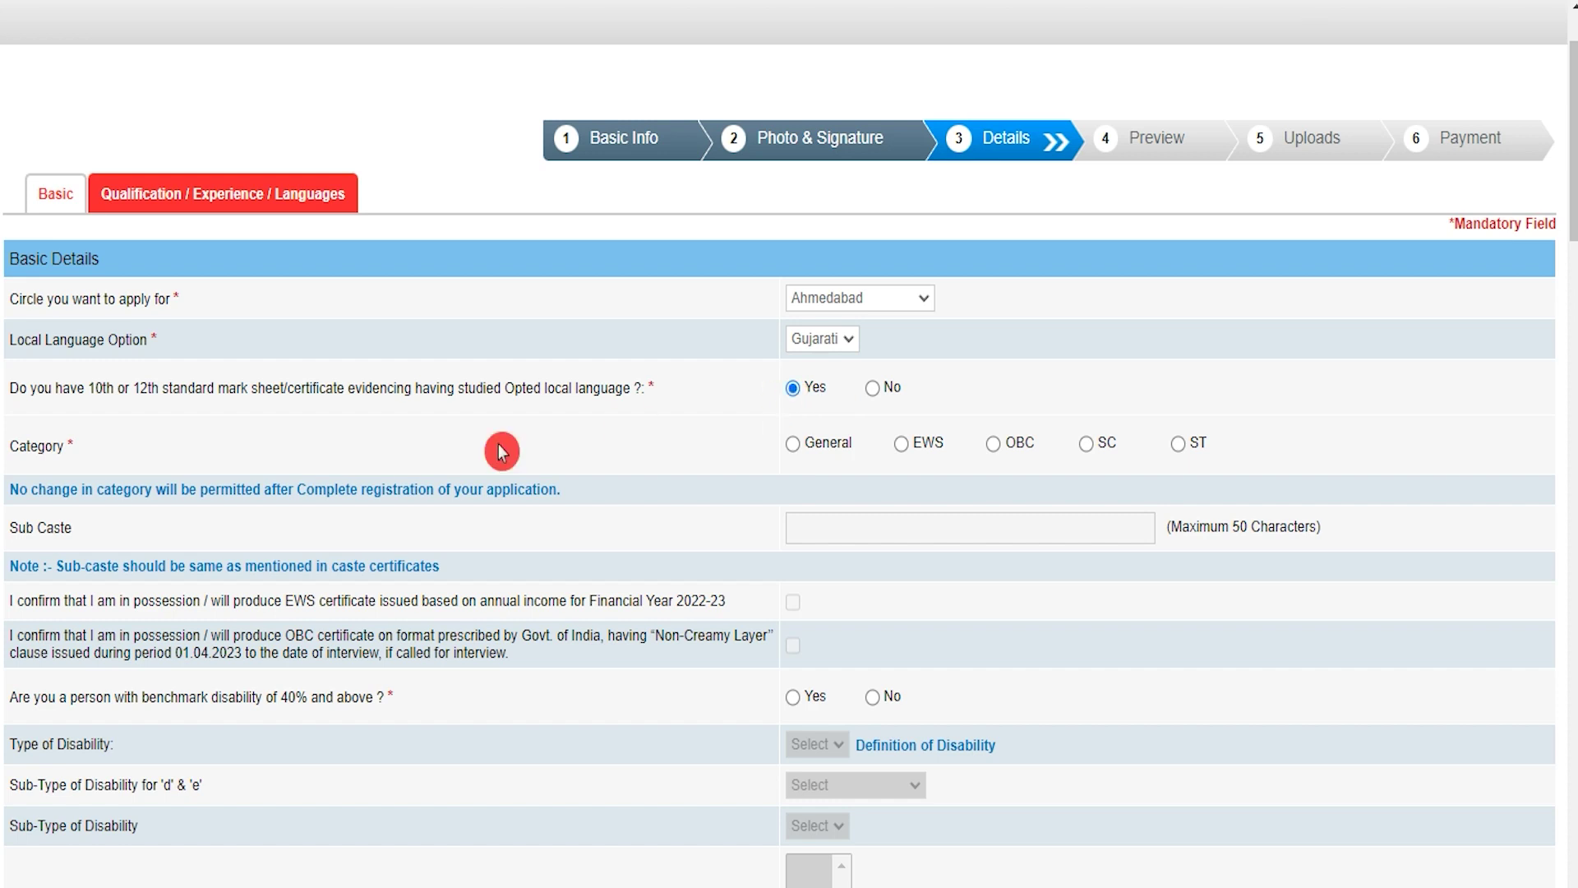
left_click(1087, 445)
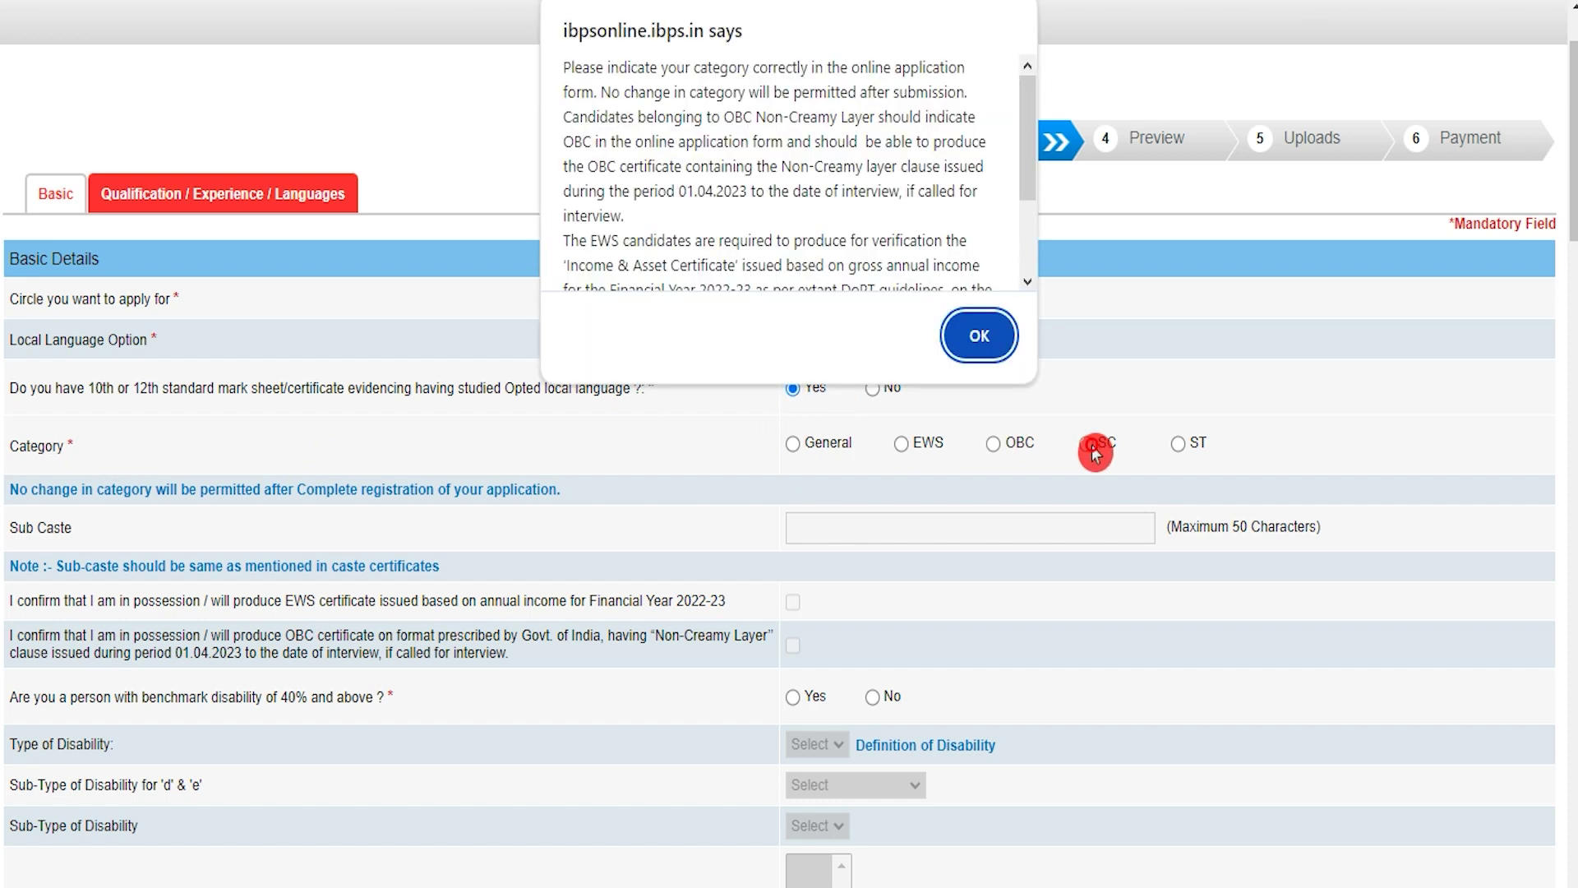
left_click(986, 341)
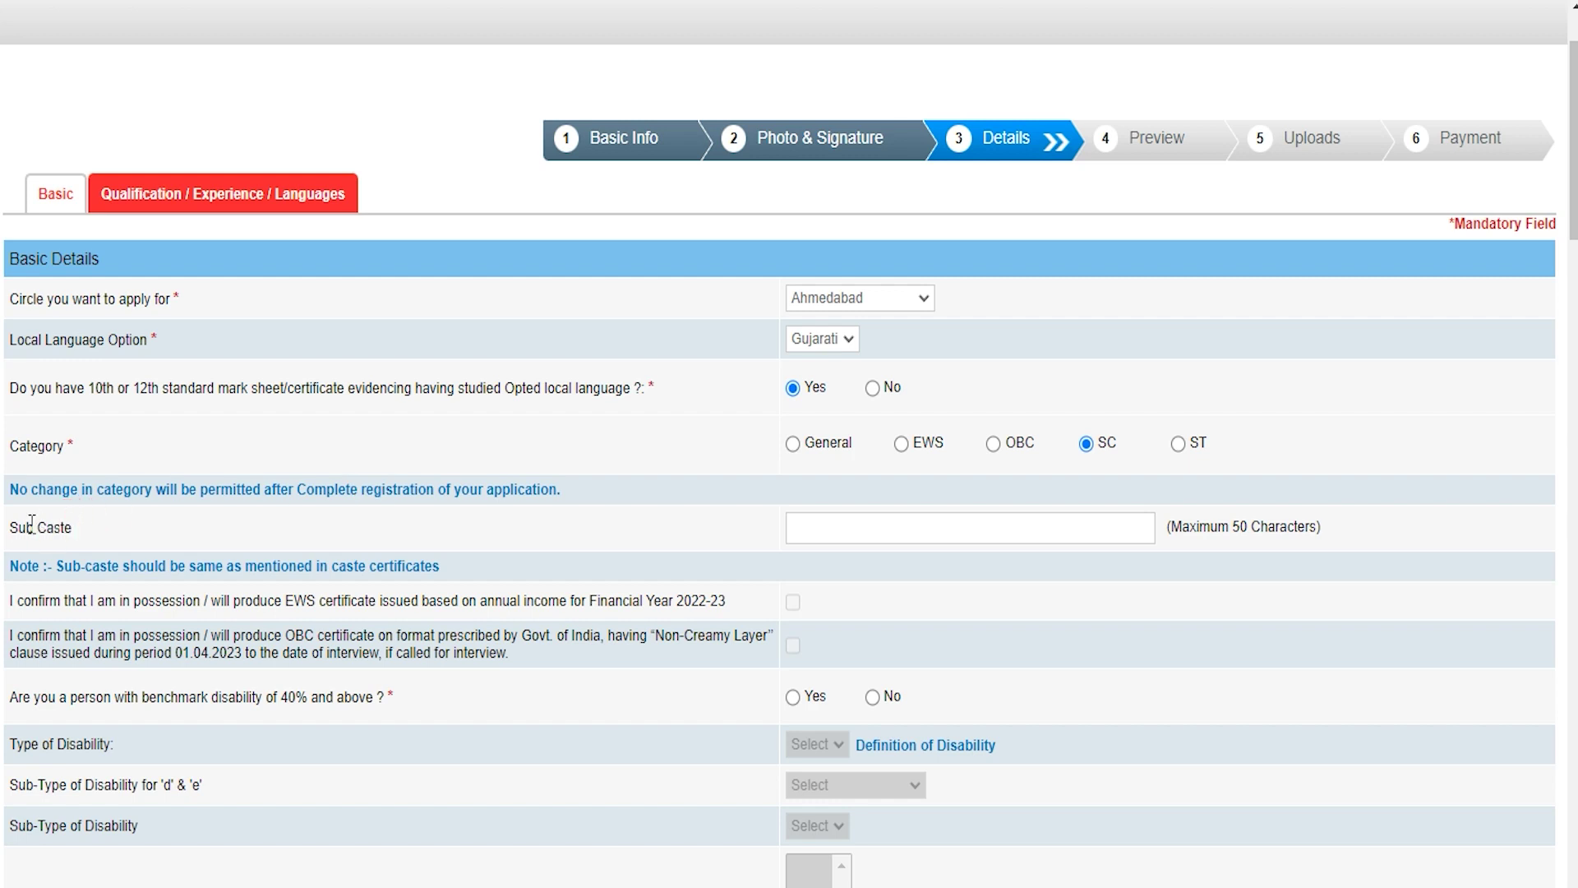
left_click(891, 528)
type("Kumhar")
left_click(58, 697)
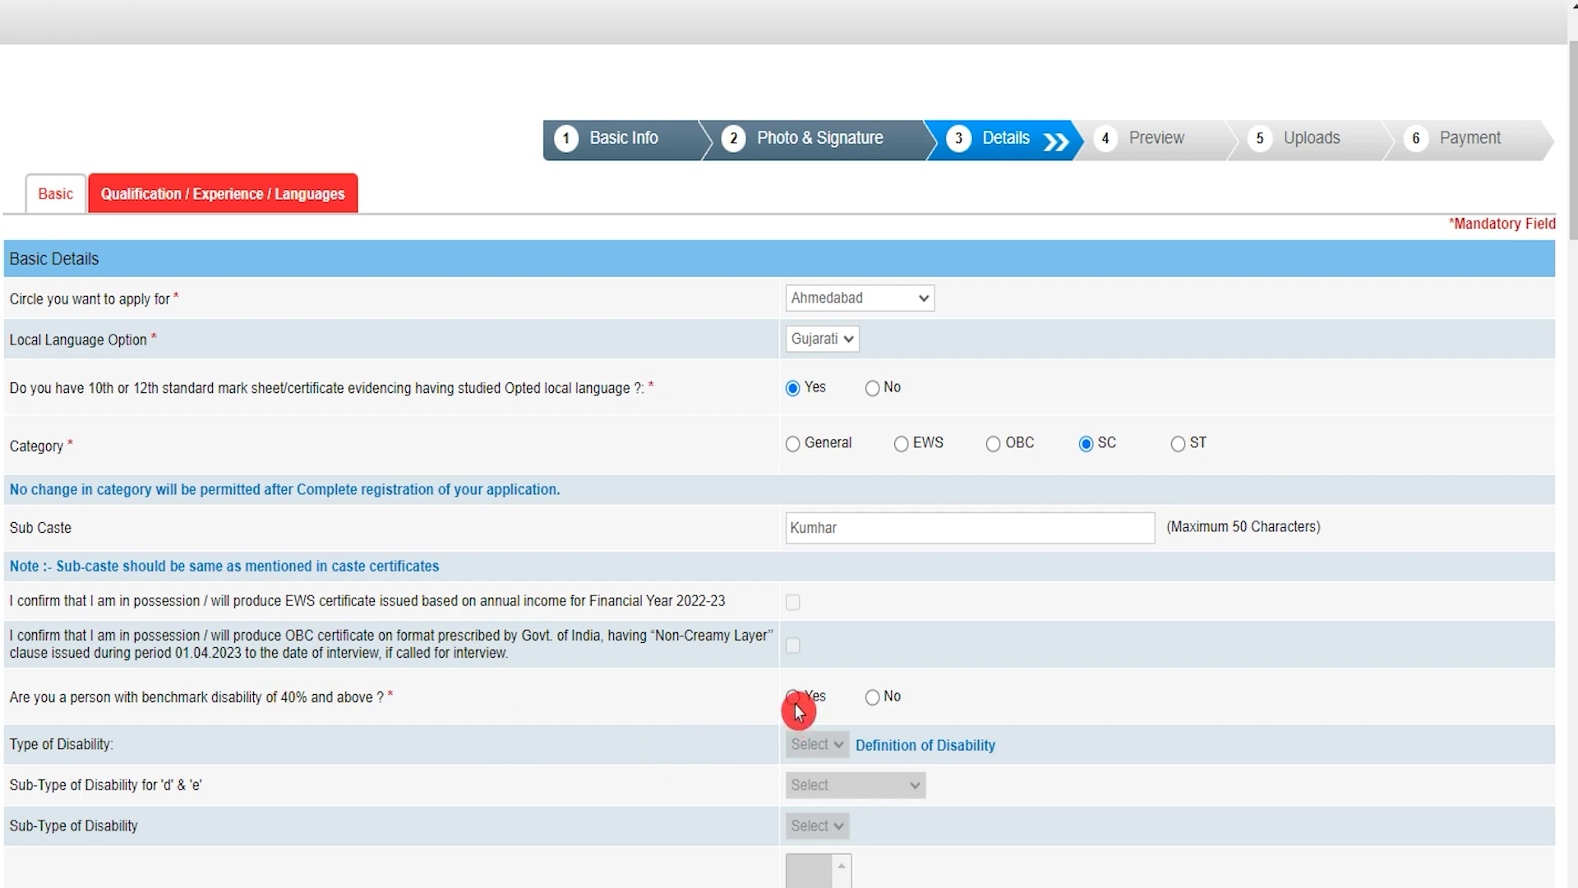
Answer No to the benchmark disability and writing-difficulty questions
left_click(871, 696)
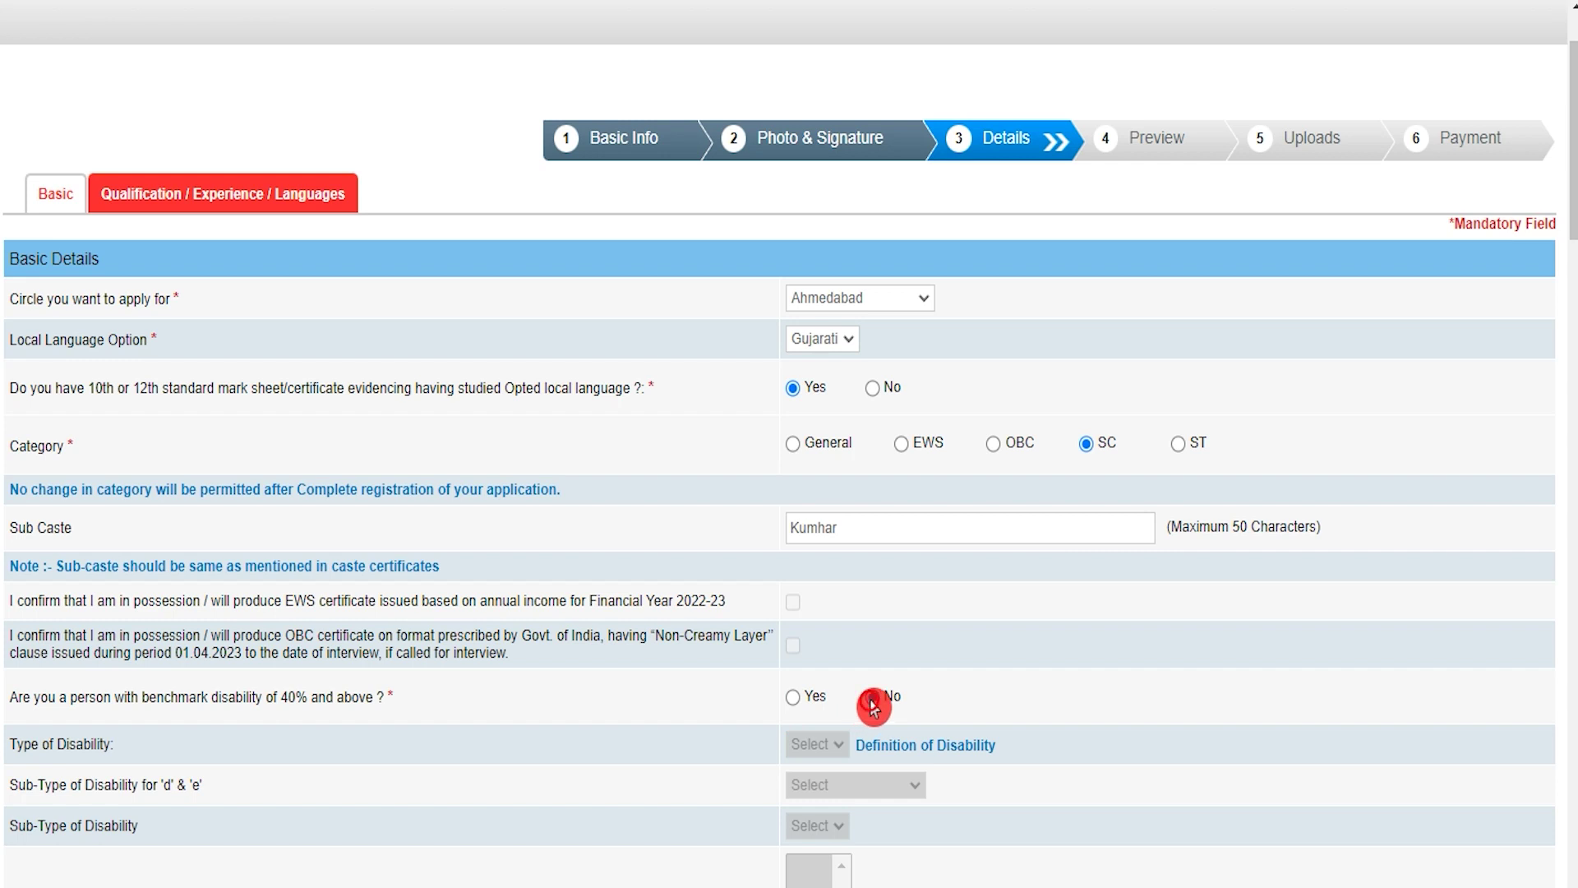
scroll(320, 691, "down", 4)
scroll(320, 689, "down", 2)
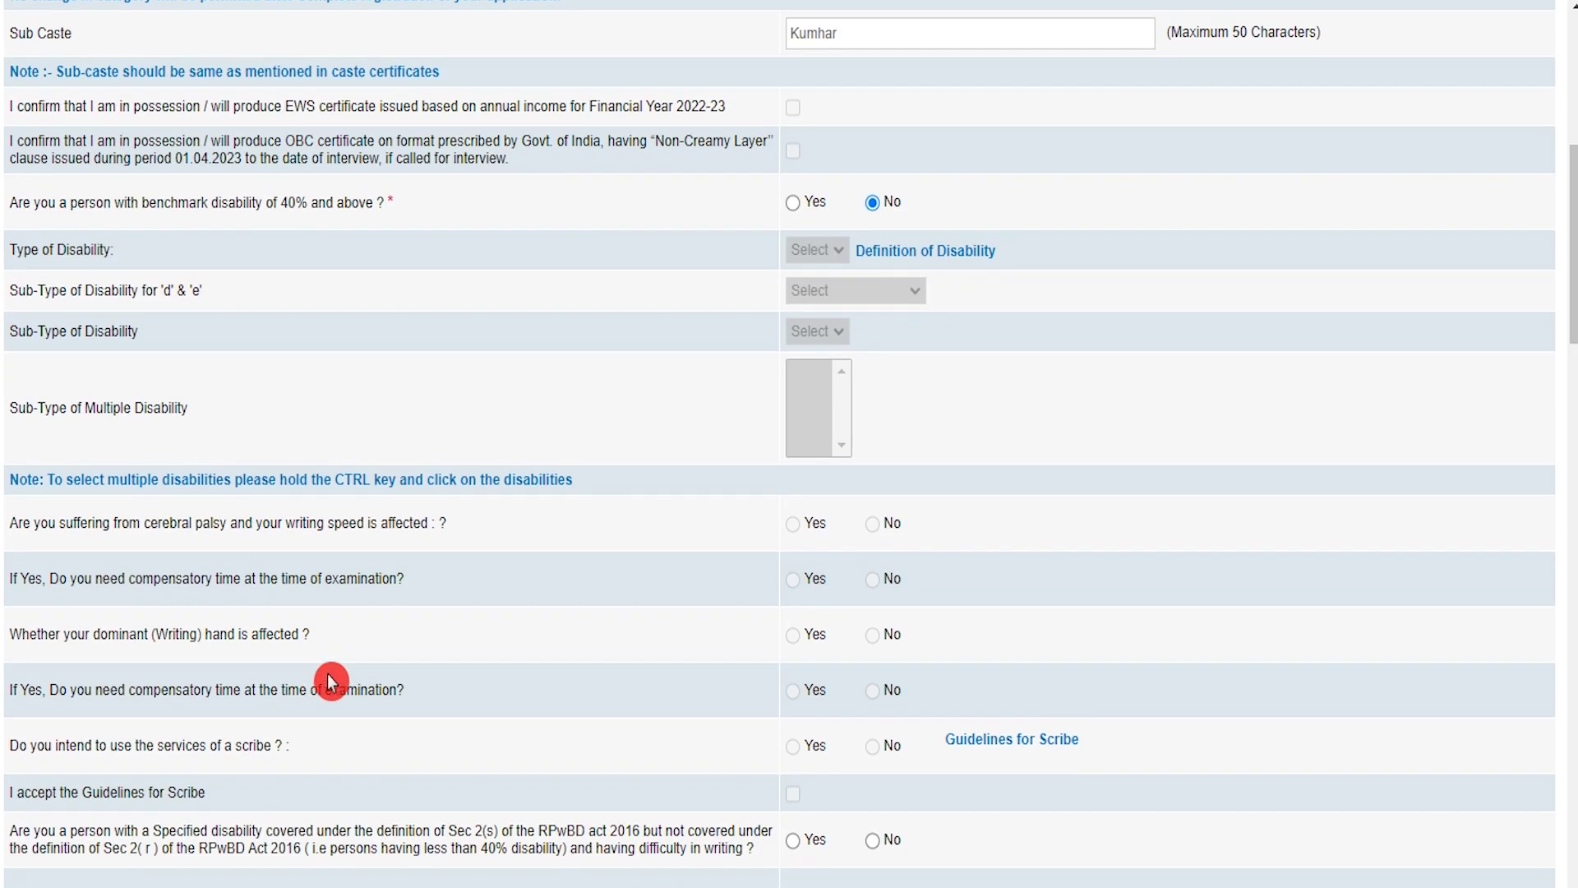
scroll(840, 751, "down", 3)
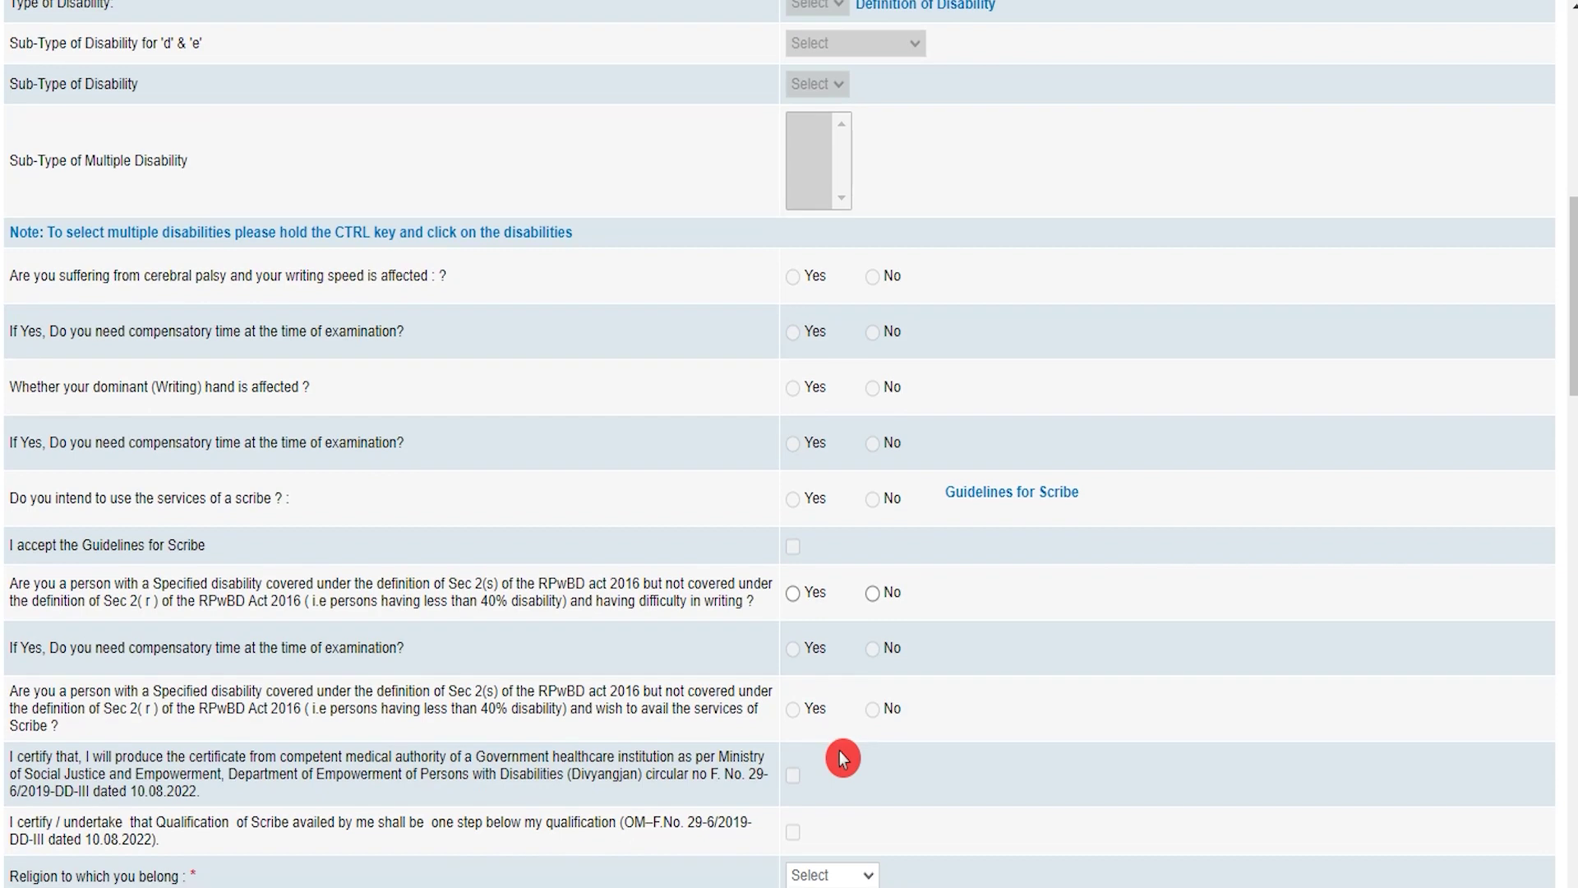
left_click(792, 592)
left_click(839, 622)
left_click(872, 593)
scroll(729, 721, "down", 5)
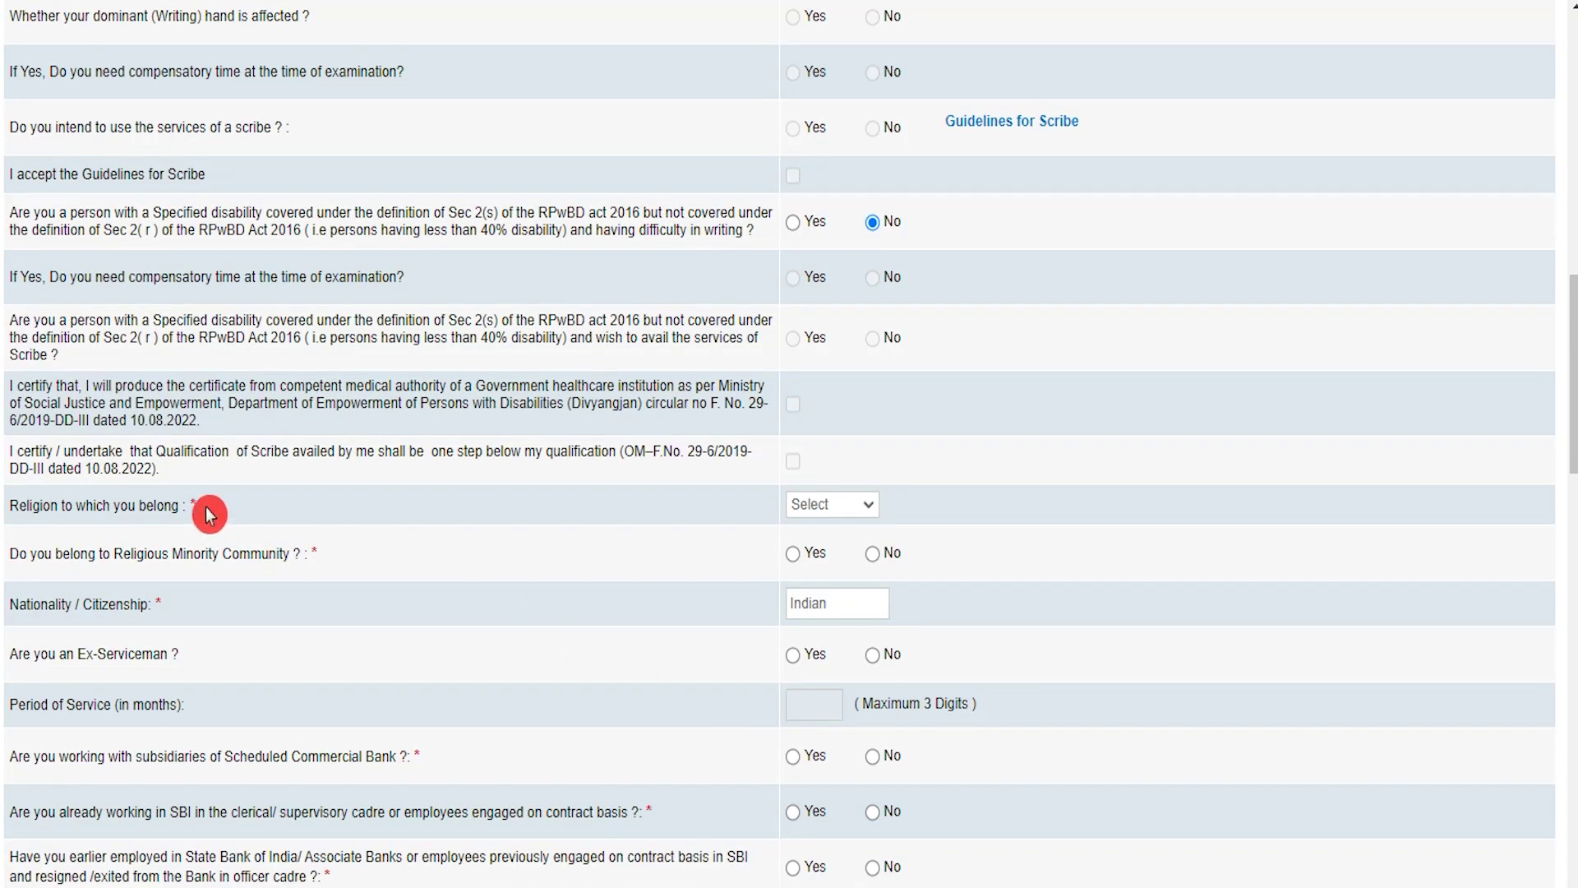
Set religion to Hindu and answer No to religious minority and ex-serviceman
left_click(859, 503)
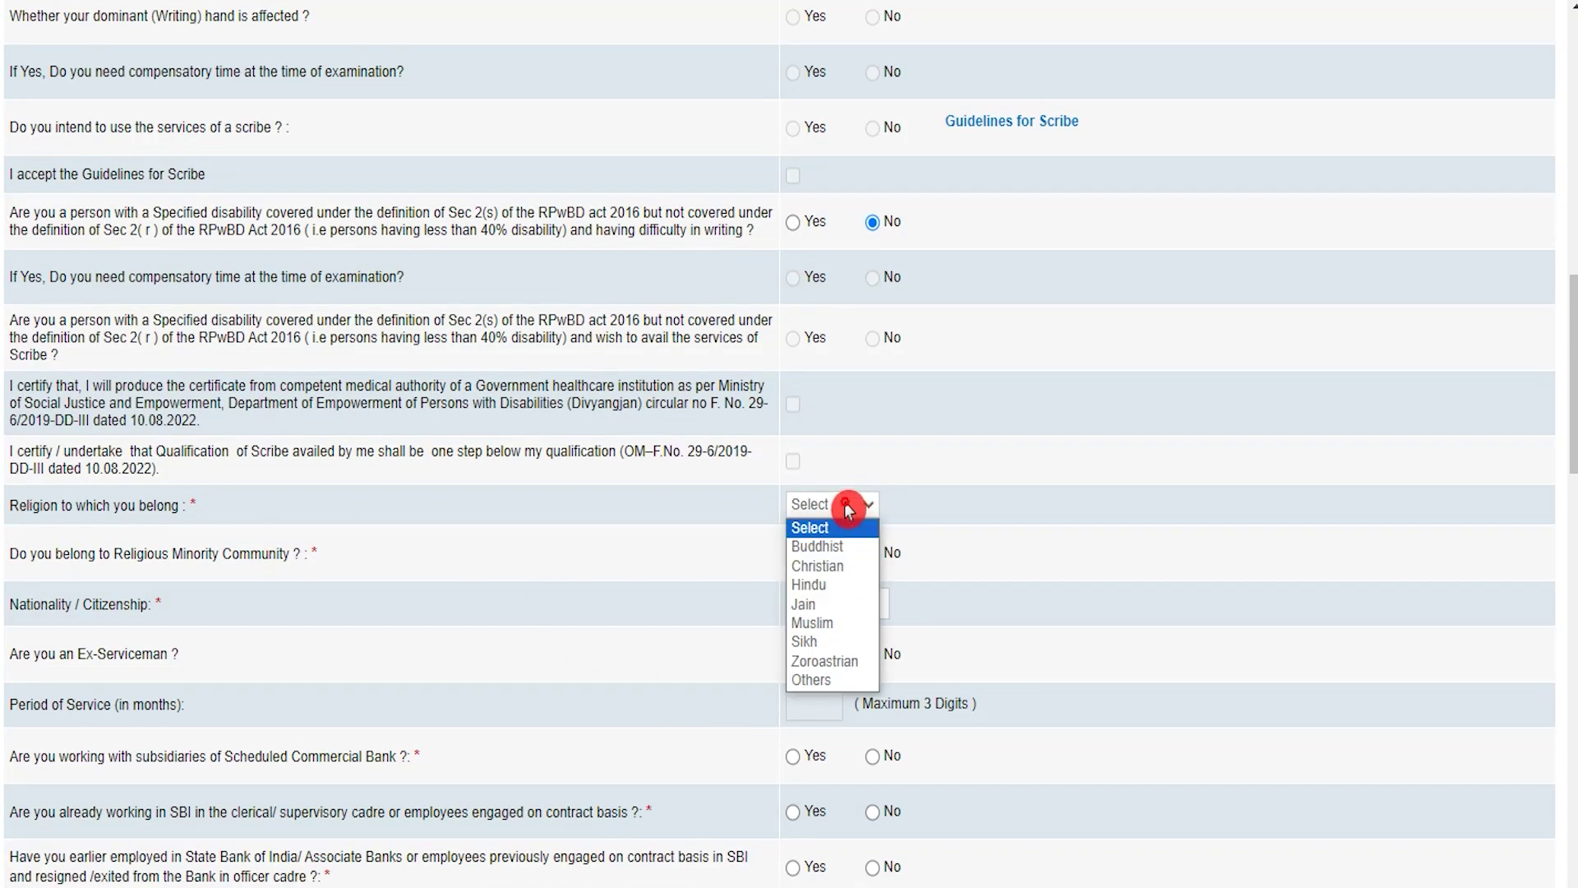
left_click(827, 585)
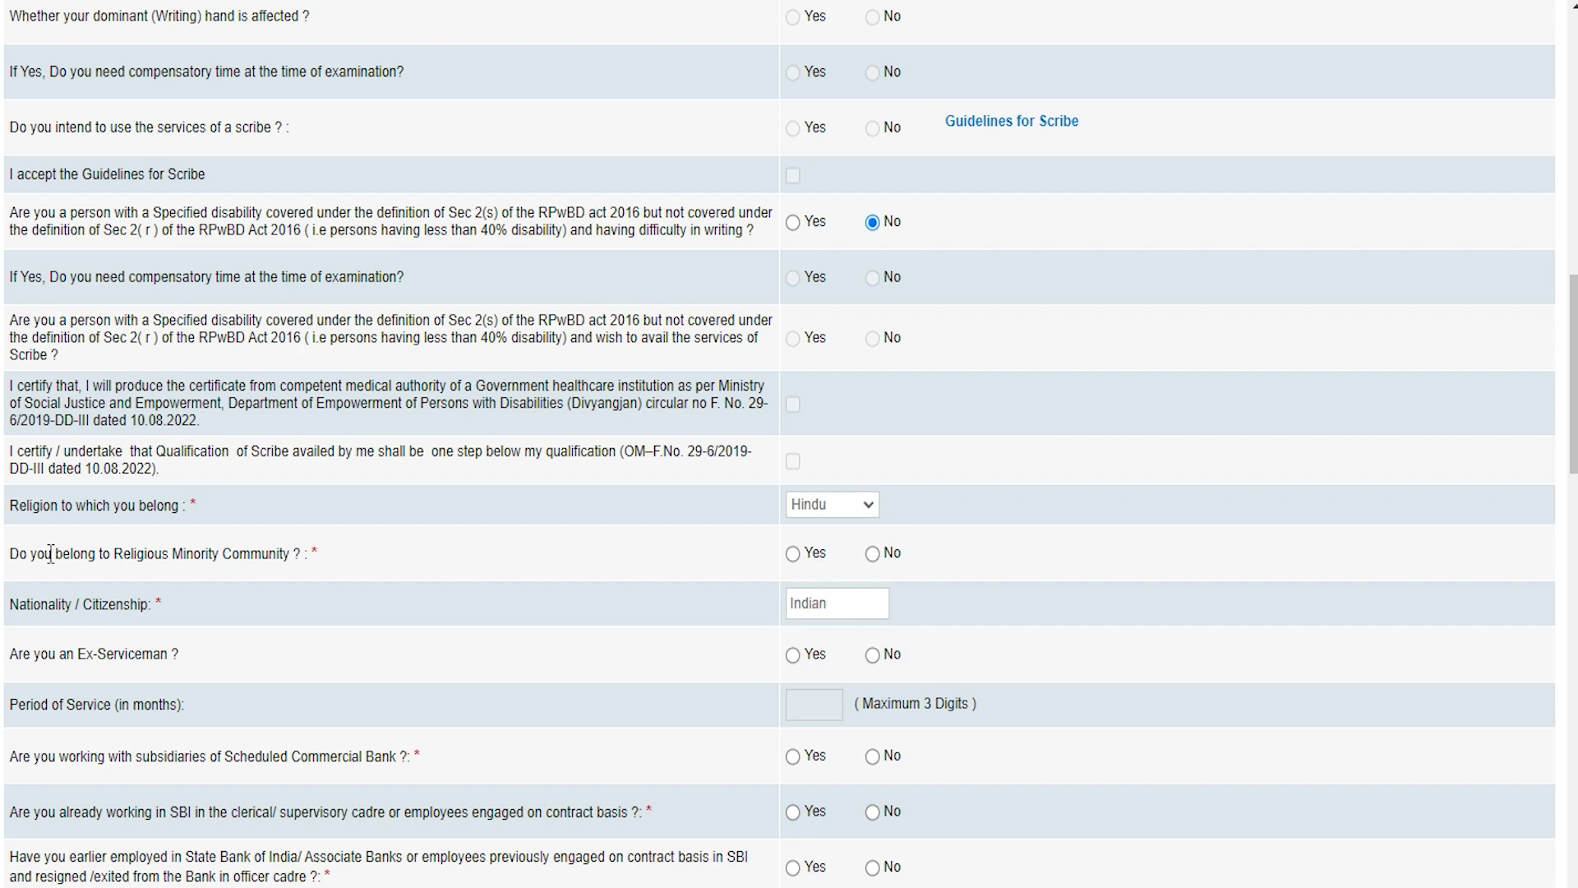
left_click(793, 555)
left_click(872, 555)
left_click(793, 657)
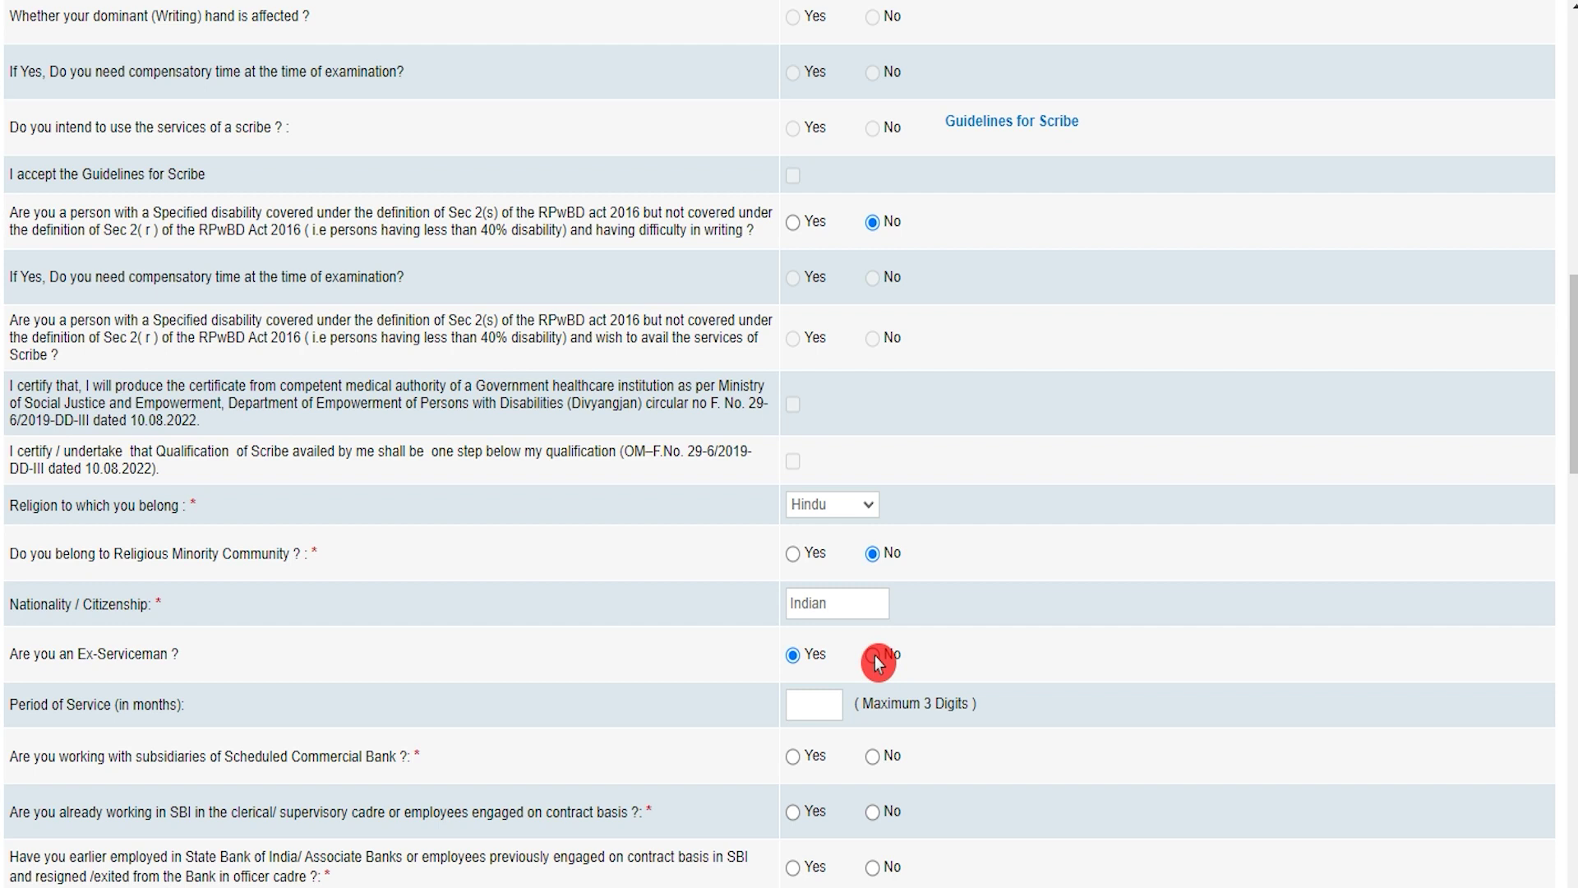
left_click(822, 697)
left_click(869, 661)
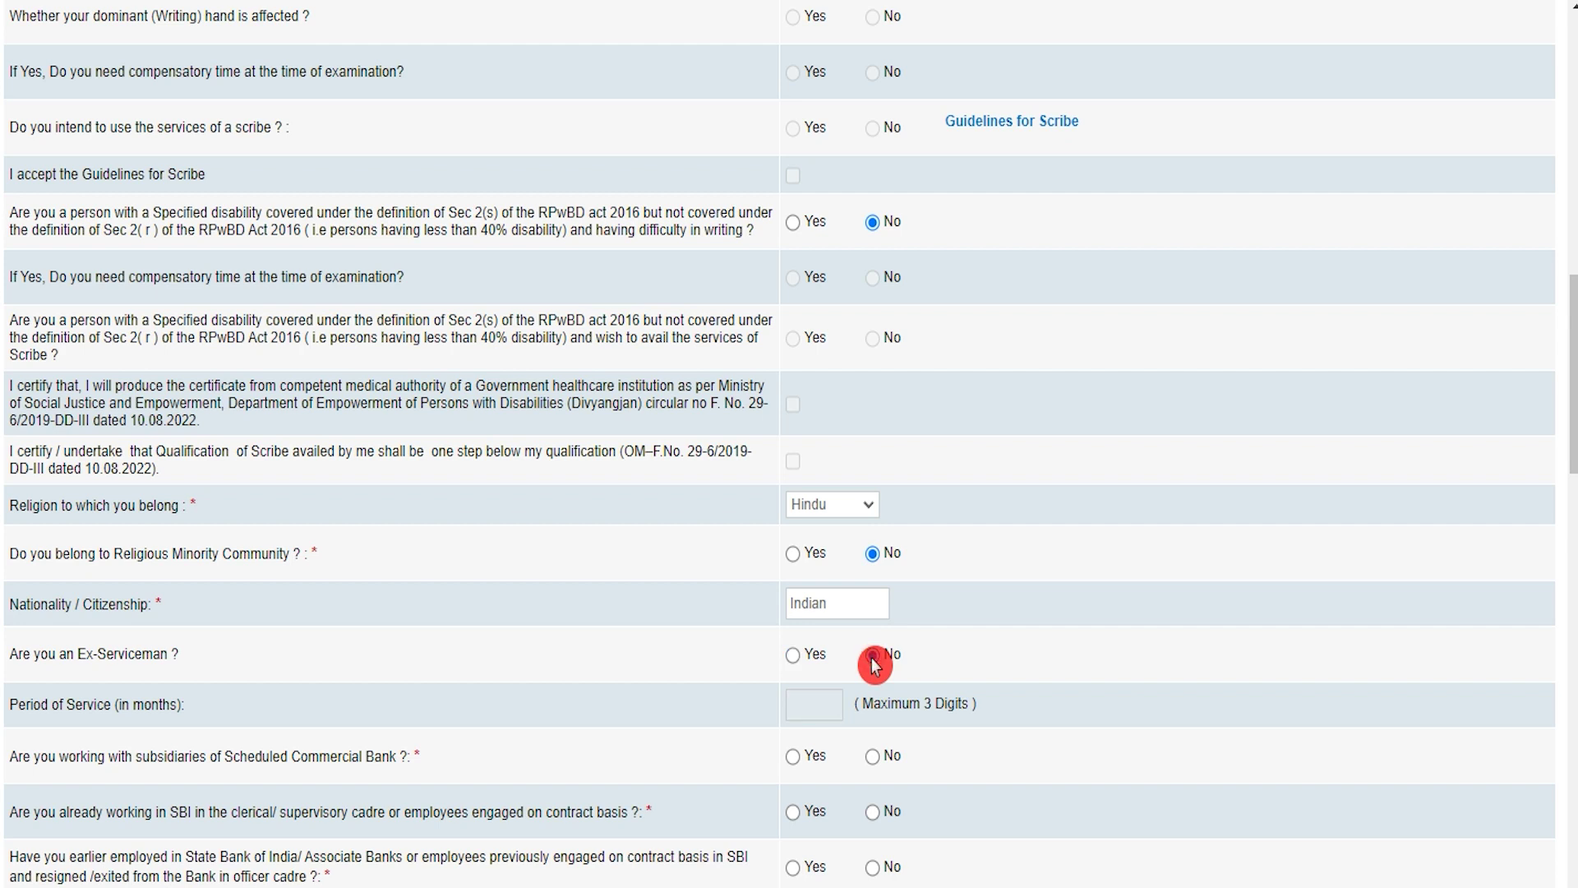
scroll(874, 664, "down", 3)
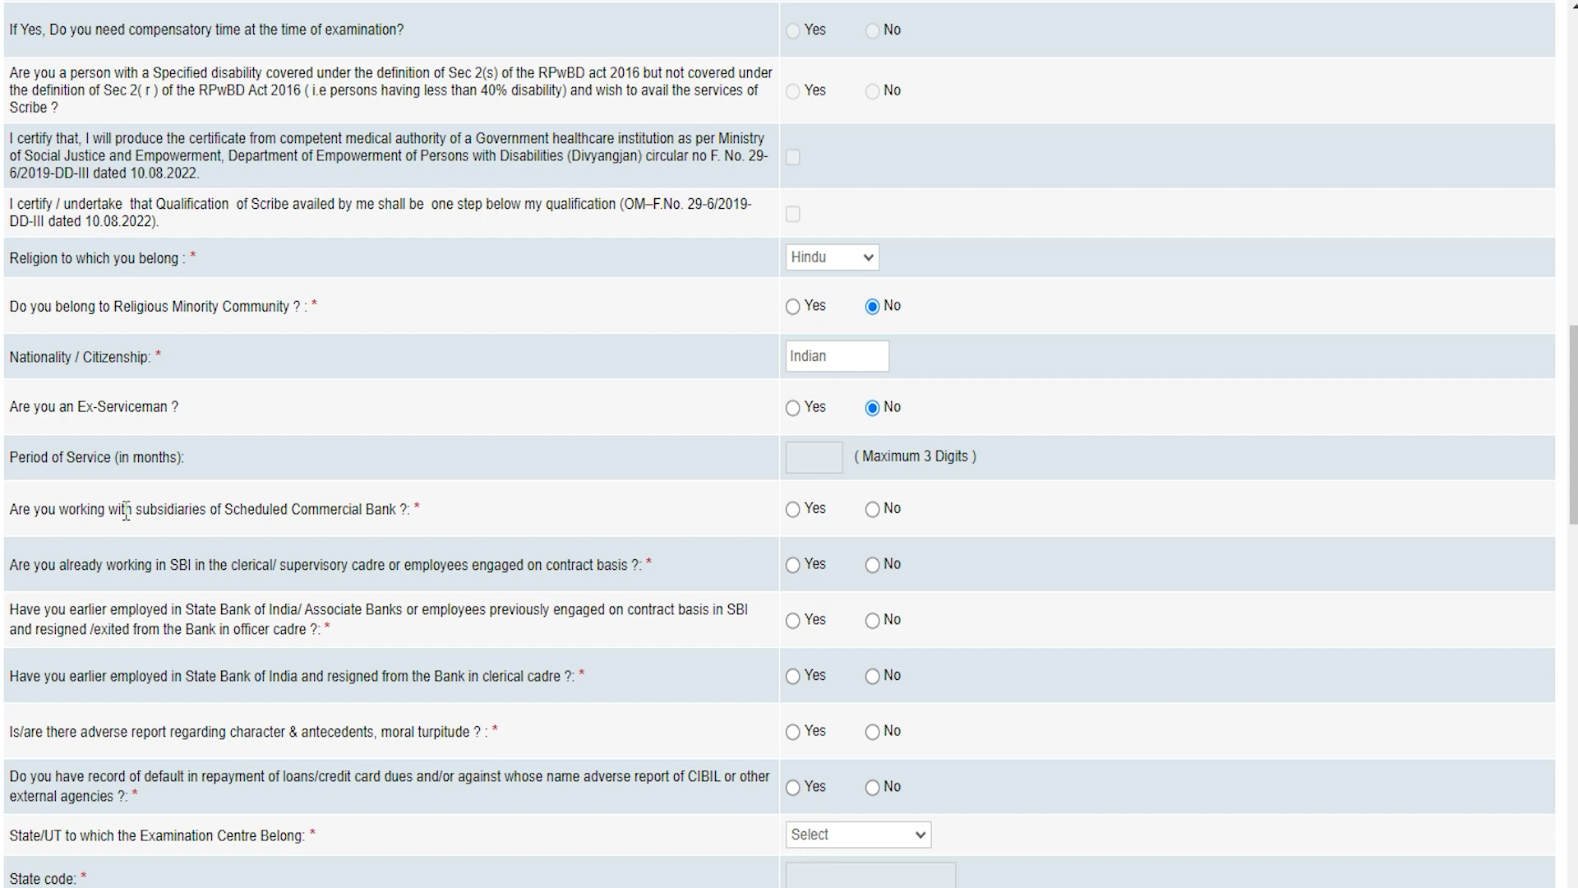
Answer No to the bank subsidiary, existing SBI, officer cadre and clerical resignation questions
left_click(799, 511)
left_click(797, 511)
left_click(861, 511)
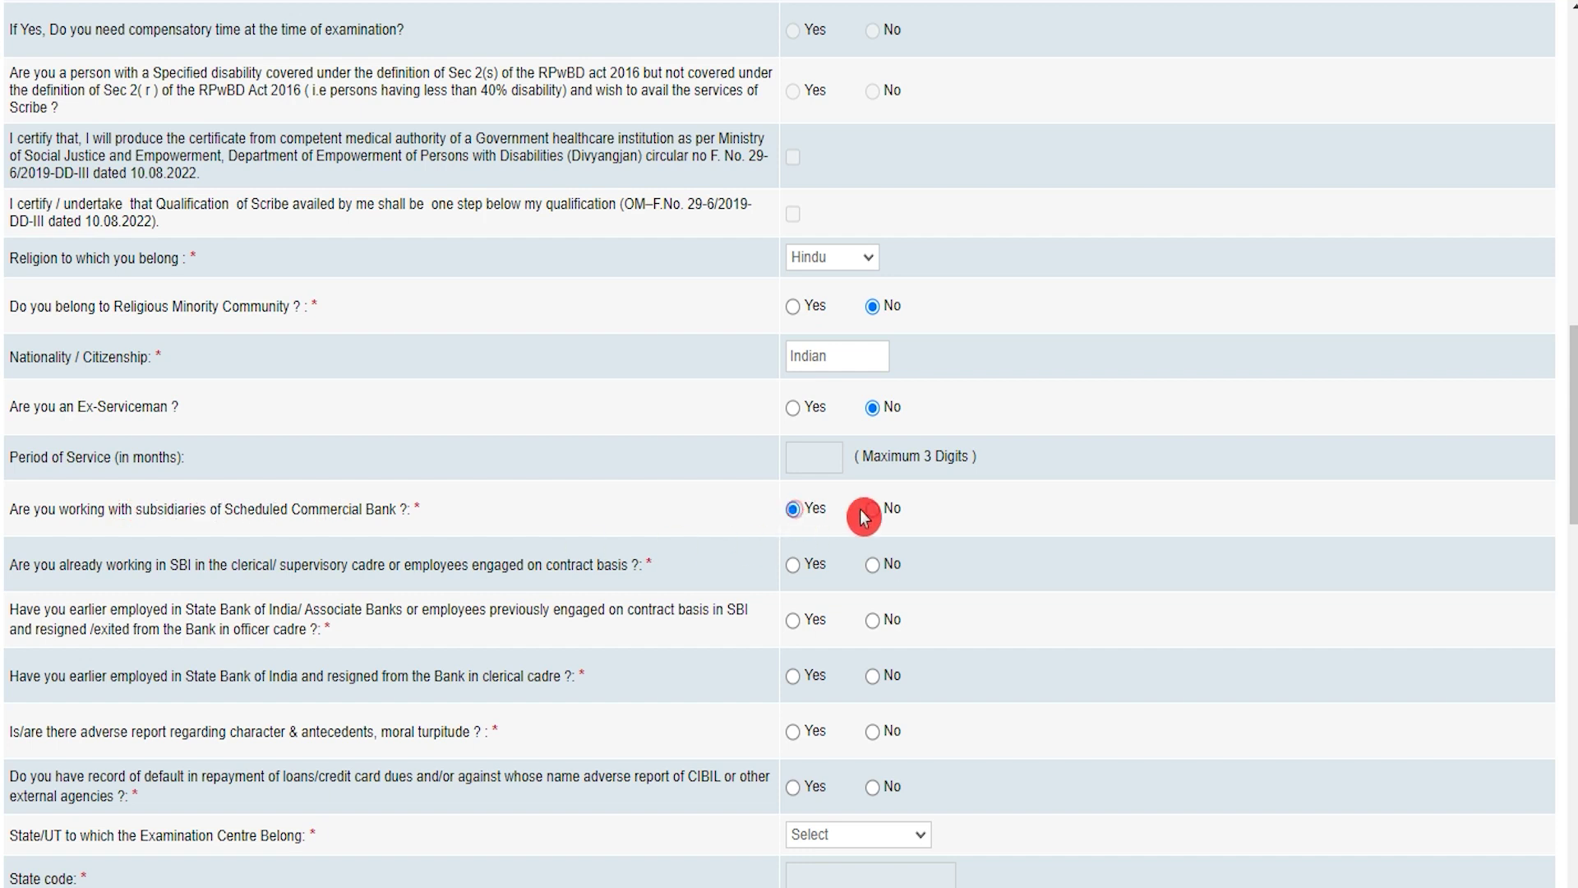
left_click(873, 512)
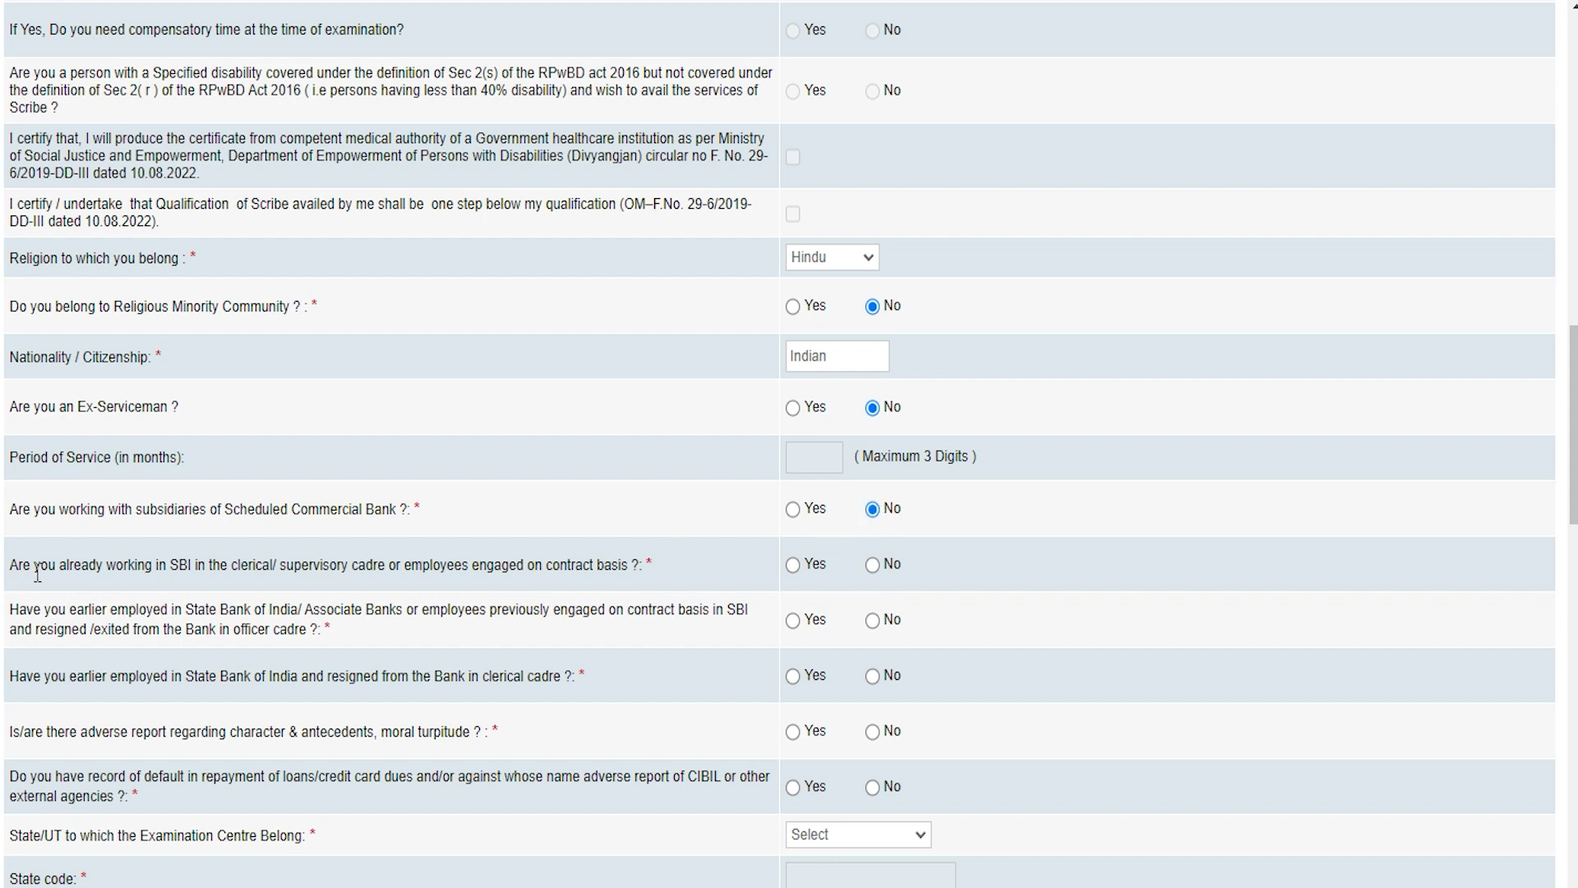
left_click(791, 575)
left_click(878, 573)
left_click(871, 623)
left_click(59, 681)
left_click(876, 679)
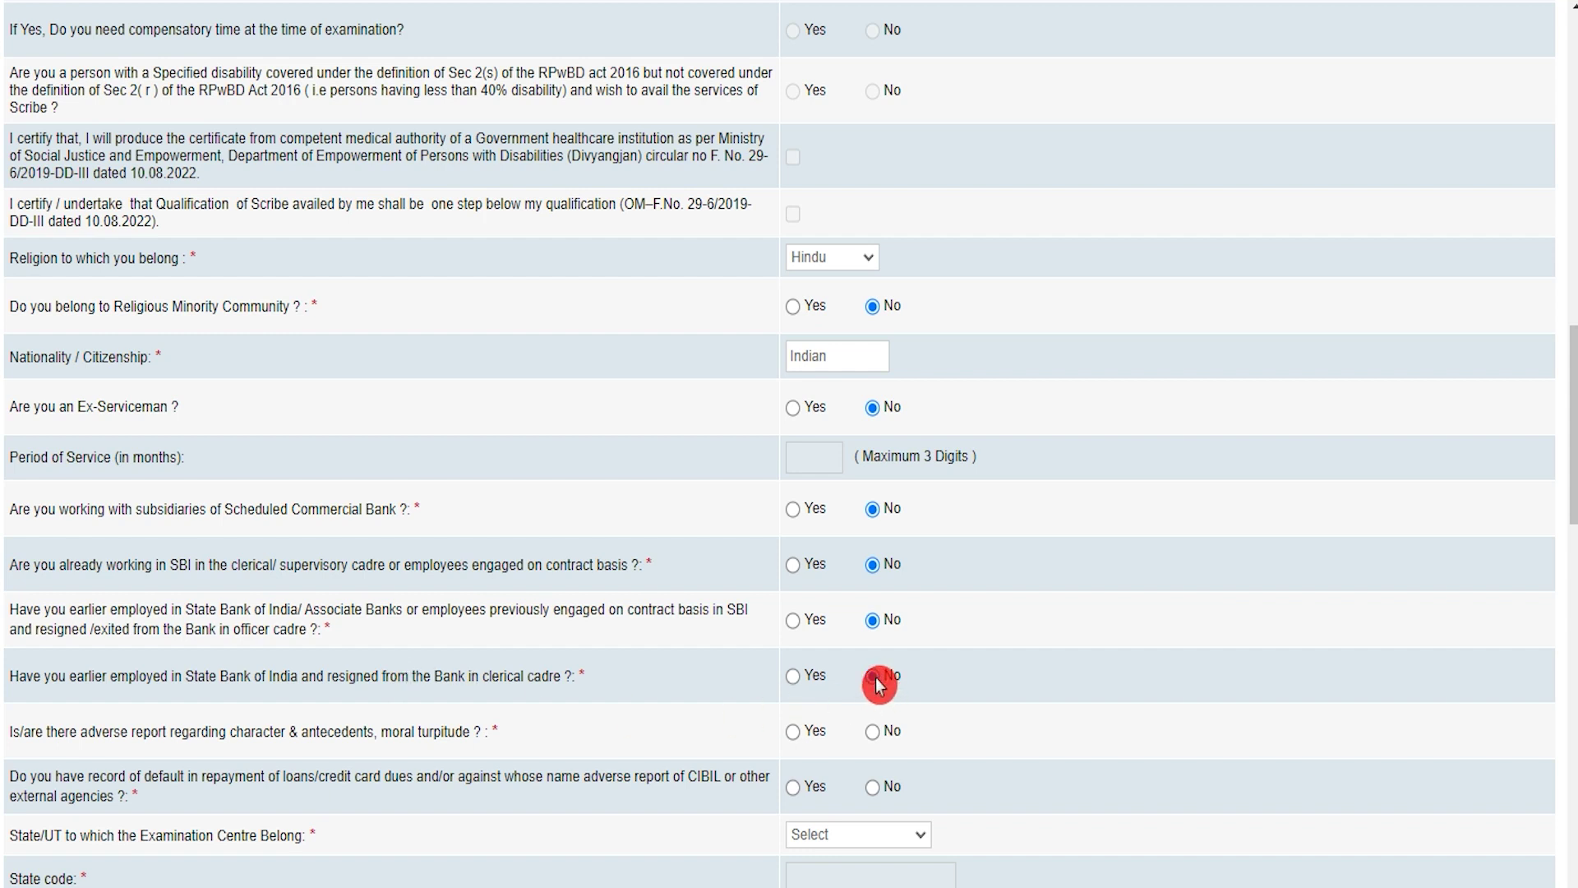
Deny adverse report and loan default, choose Uttar Pradesh with Agra centre, tick the ID declaration
left_click(81, 738)
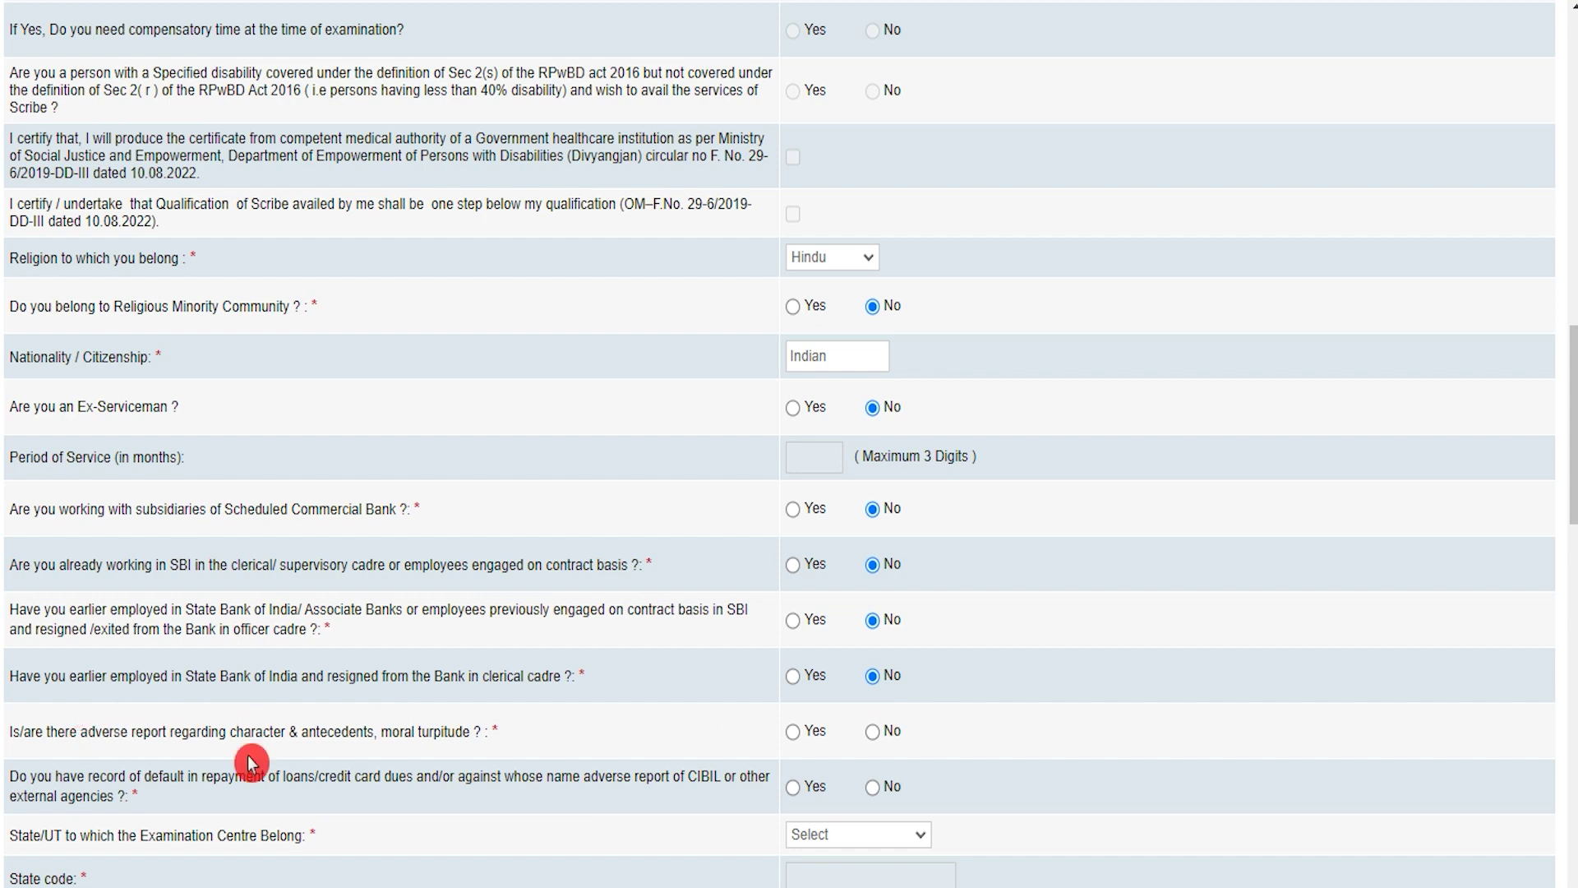
left_click(873, 732)
left_click(873, 788)
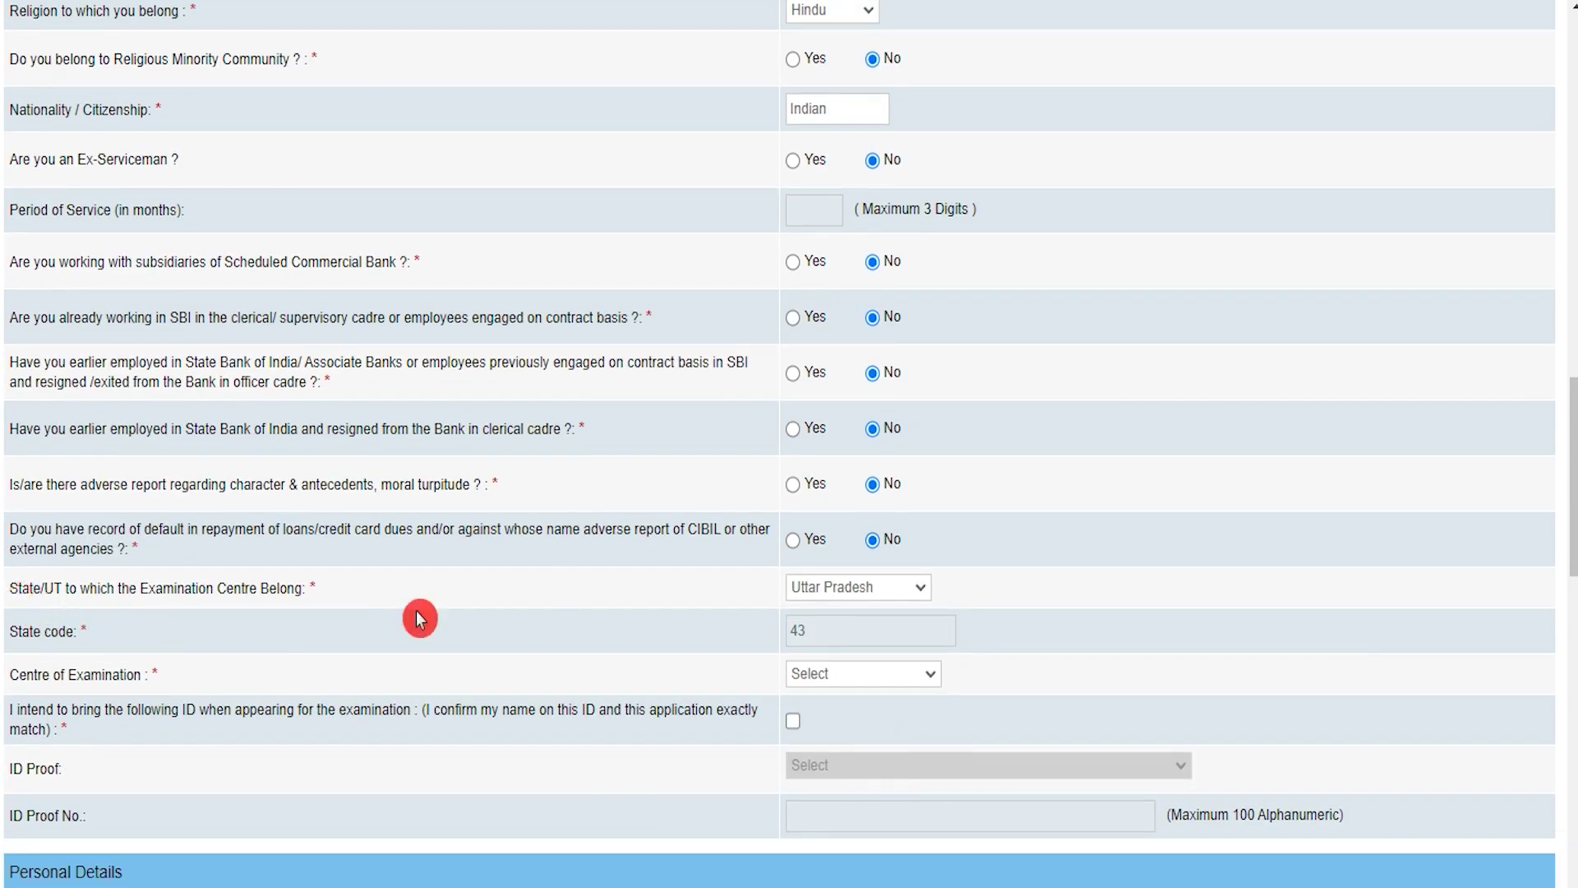
left_click(840, 592)
left_click(840, 592)
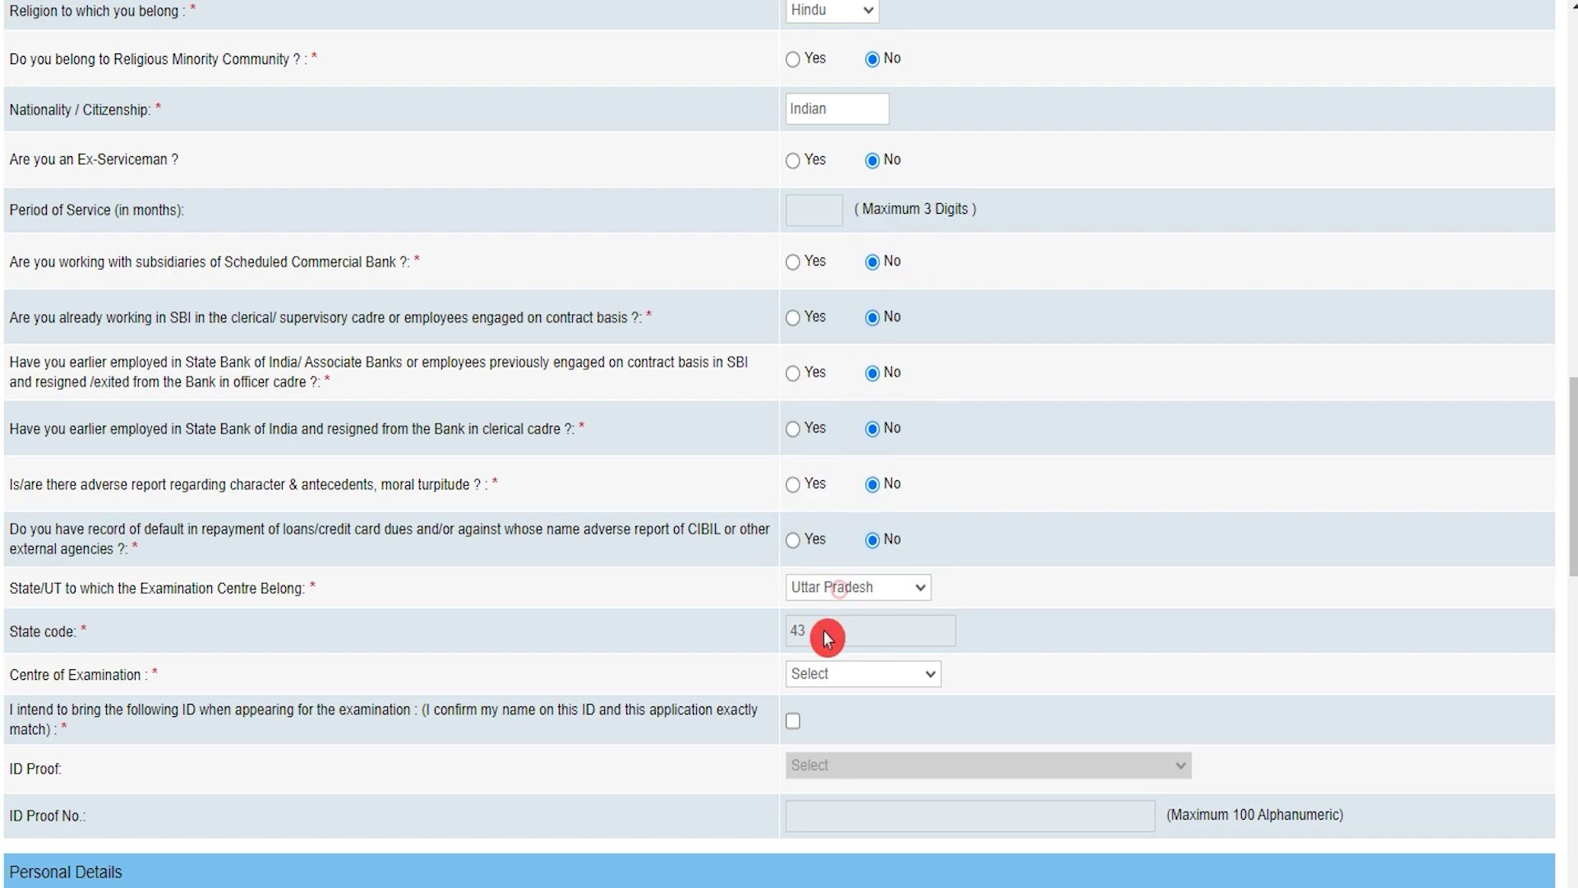
left_click(827, 678)
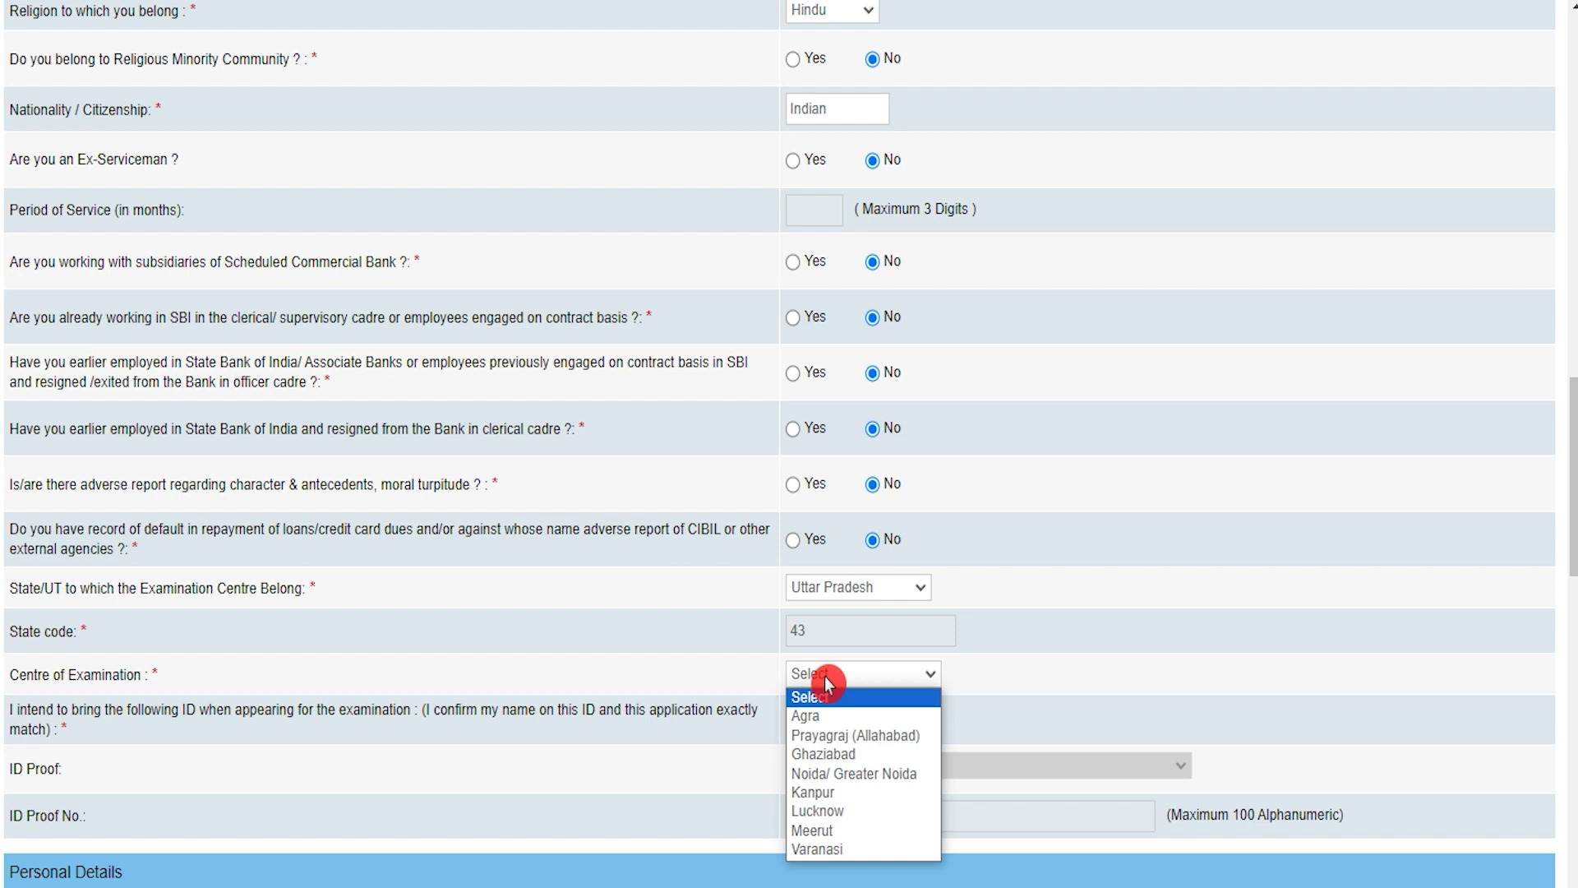
left_click(824, 717)
left_click(793, 722)
scroll(185, 470, "down", 3)
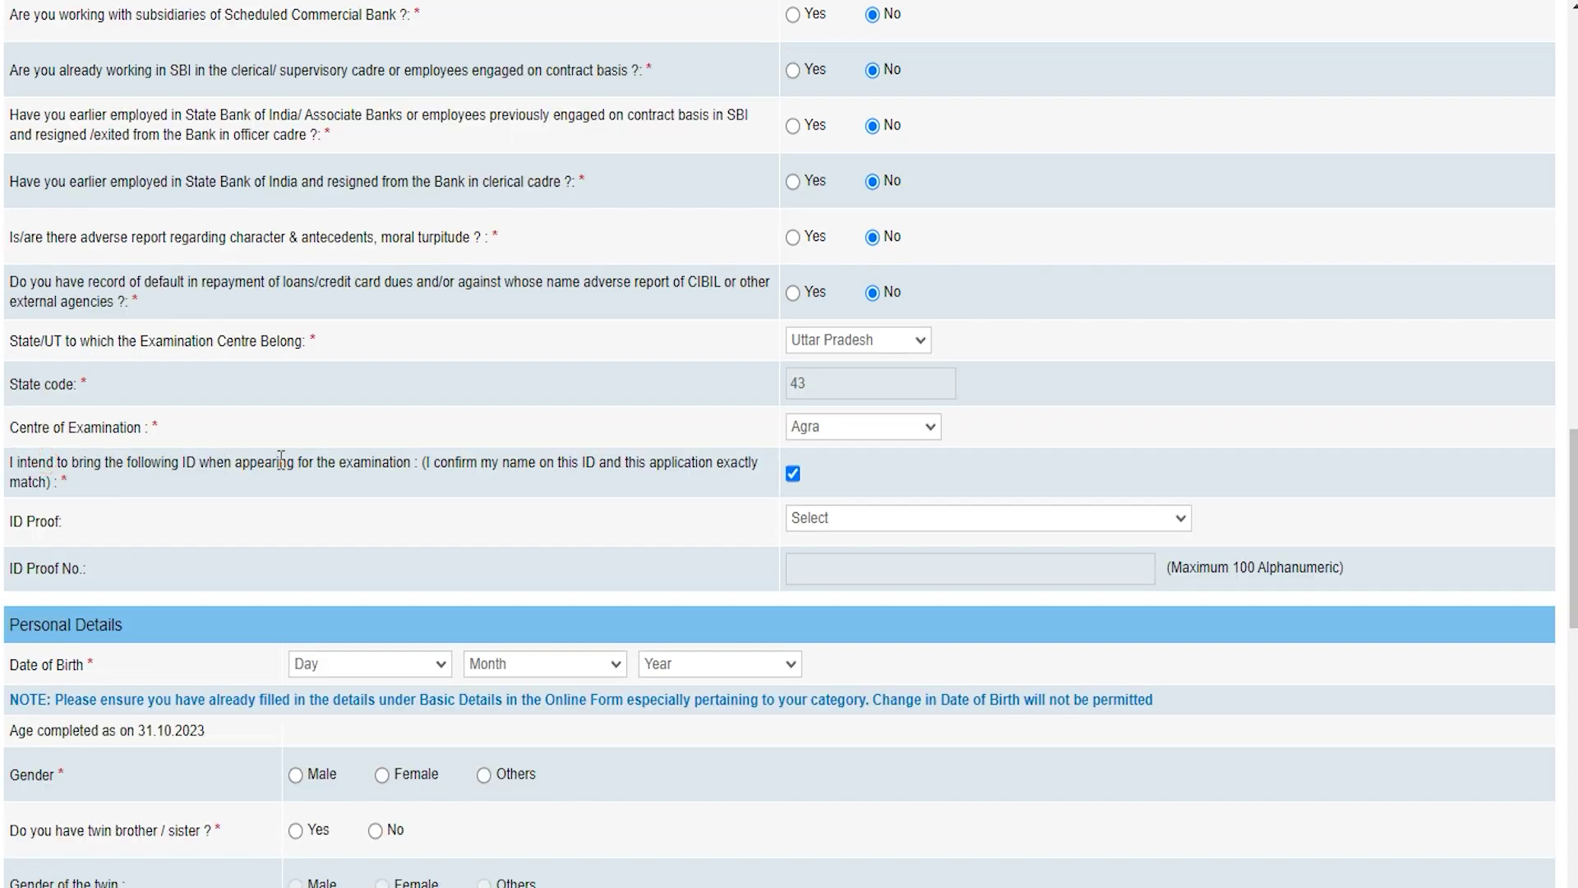
Confirm the ID declaration and choose Aadhar Card as the ID proof
left_click(791, 476)
left_click(822, 517)
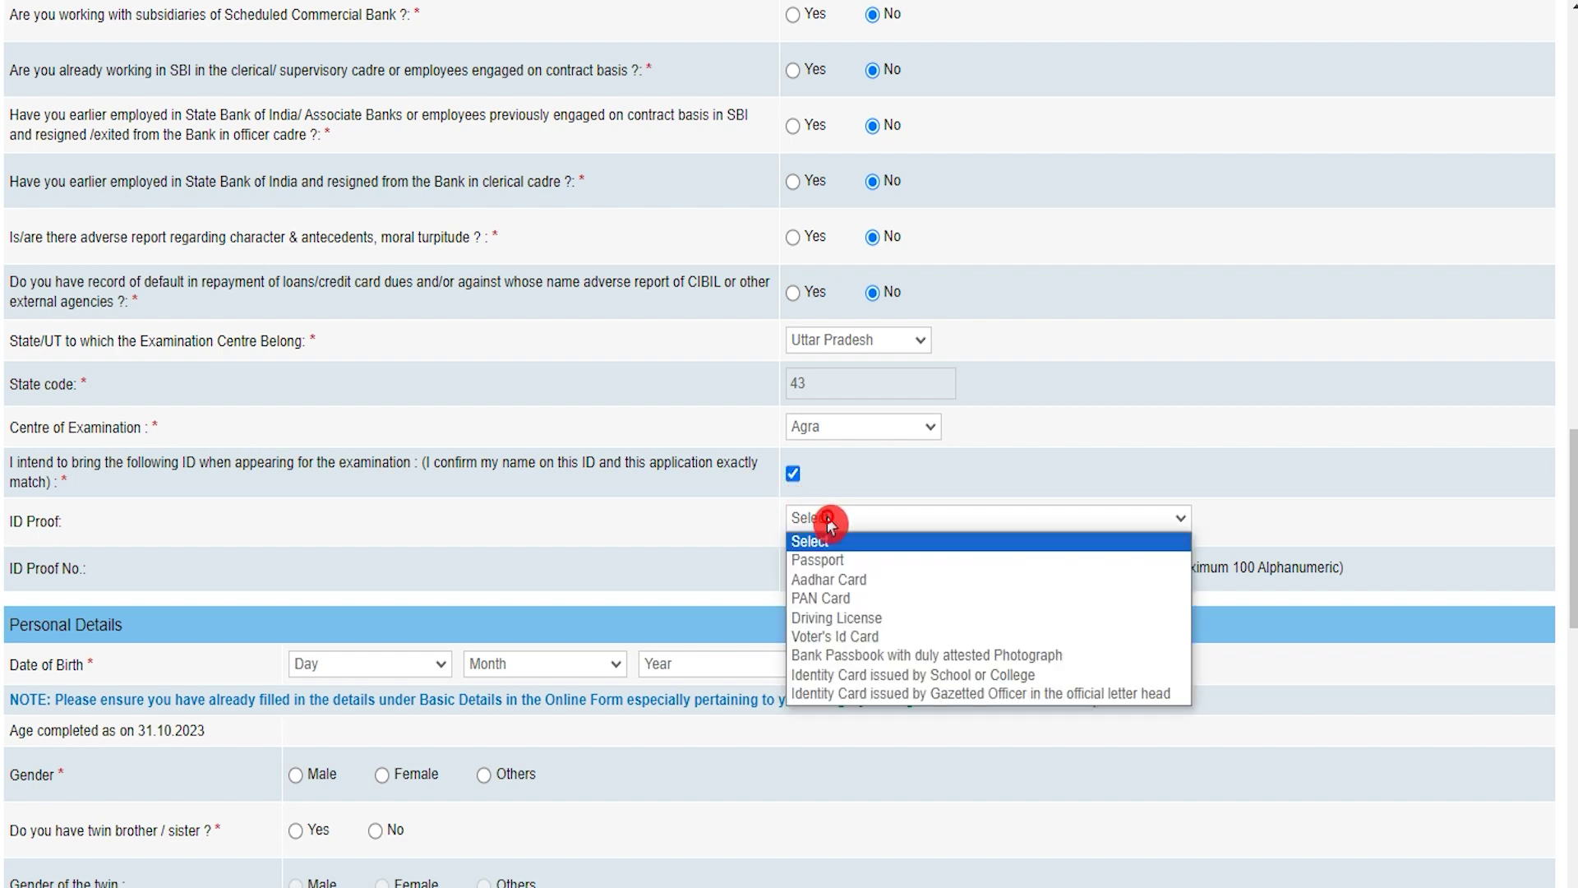
left_click(831, 581)
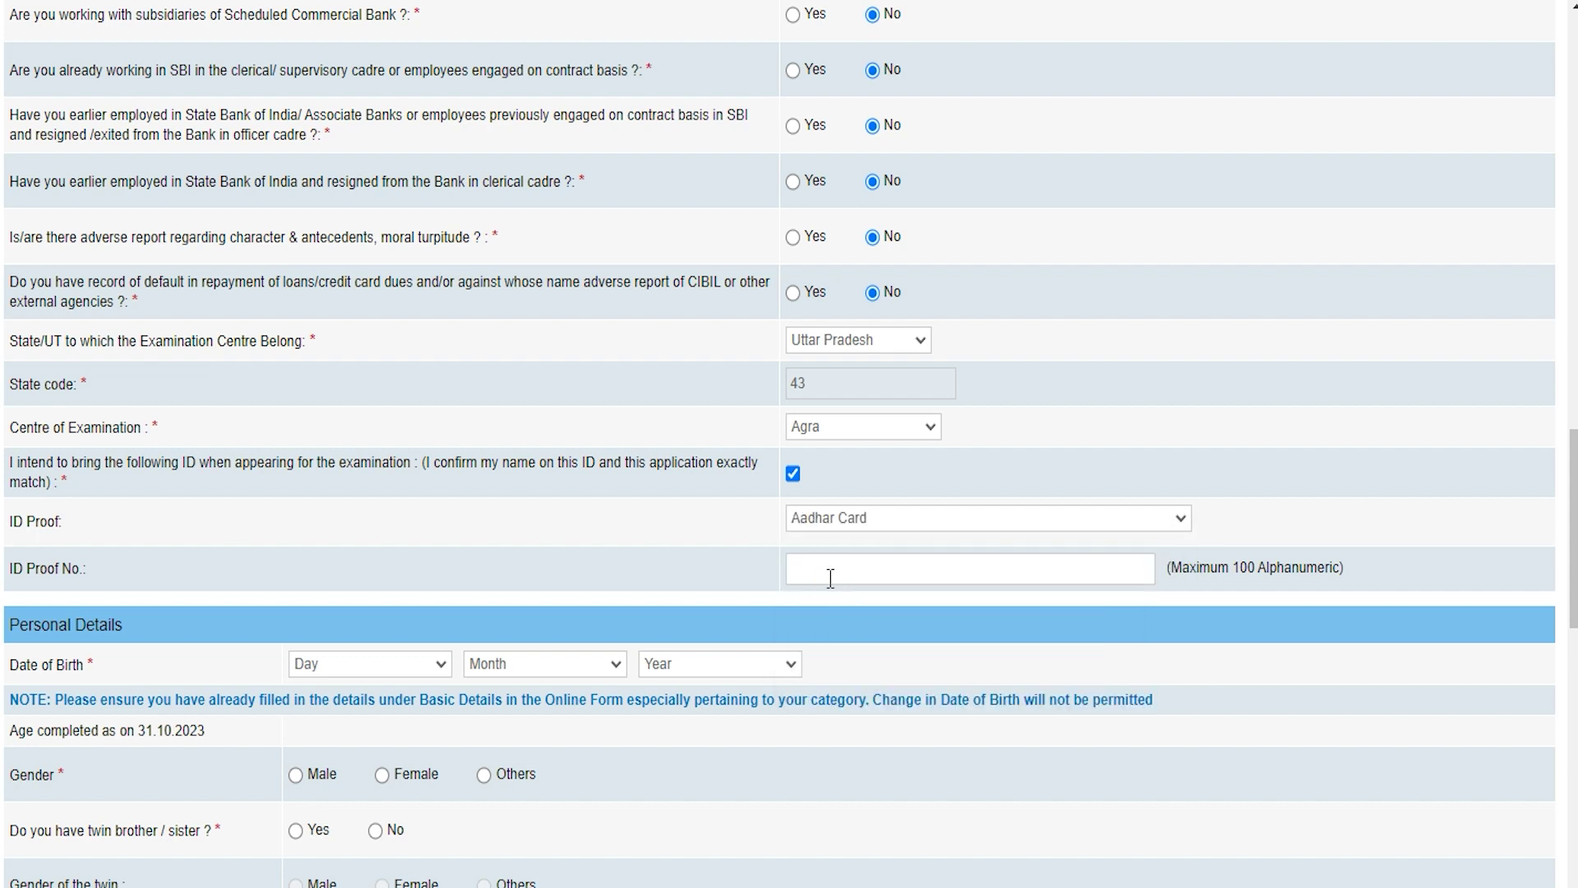
left_click(830, 577)
scroll(831, 574, "down", 3)
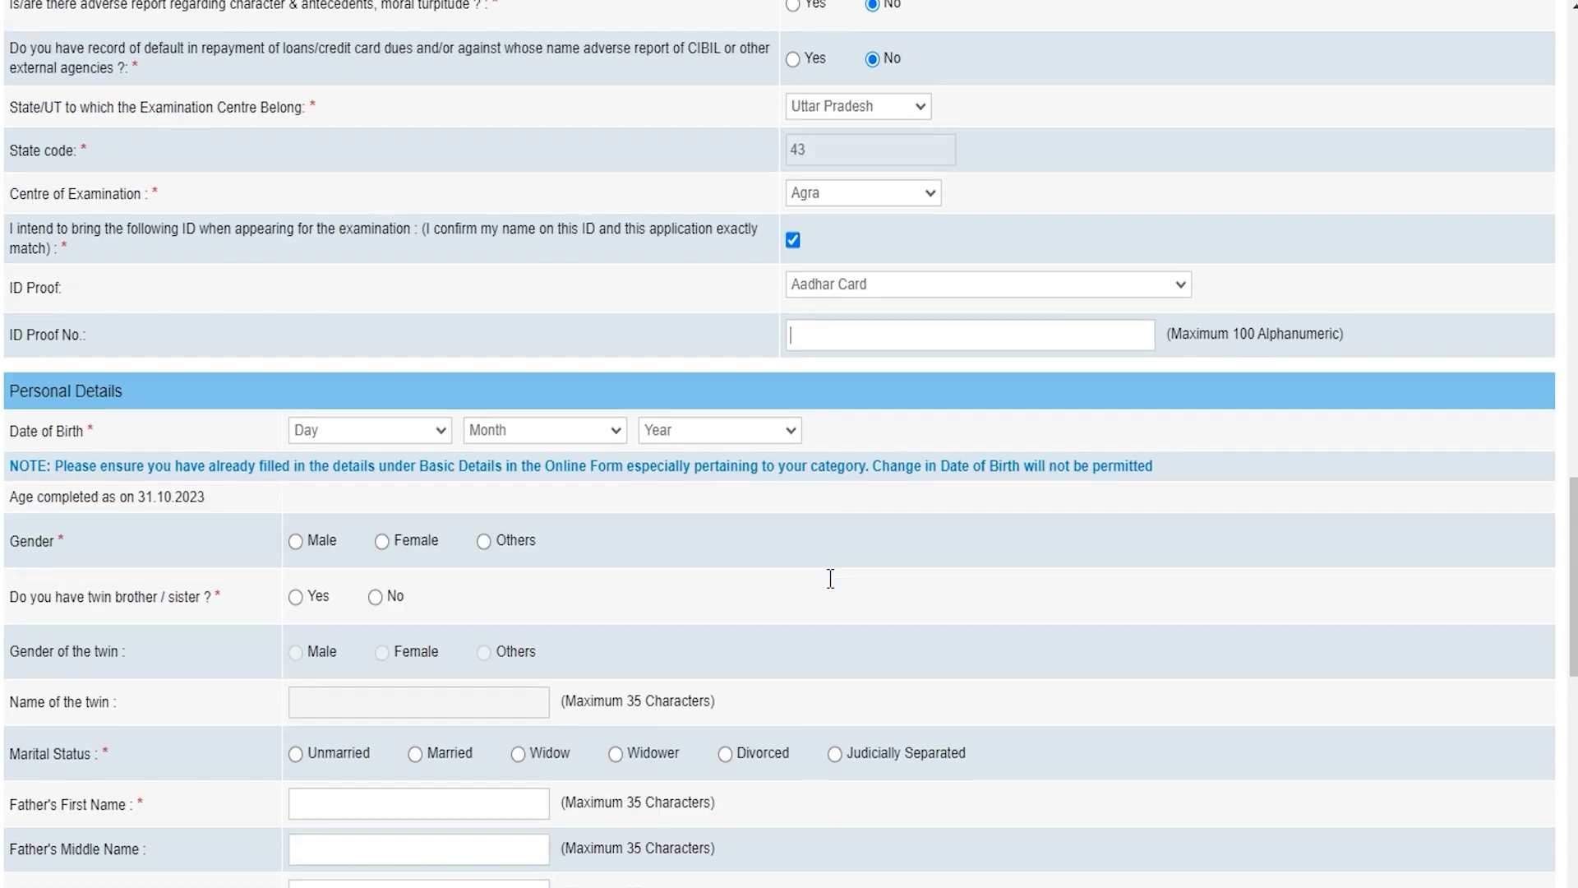
Set the date of birth to 02 February 1992
left_click(85, 401)
left_click(321, 420)
left_click(380, 475)
left_click(536, 415)
left_click(495, 477)
left_click(723, 415)
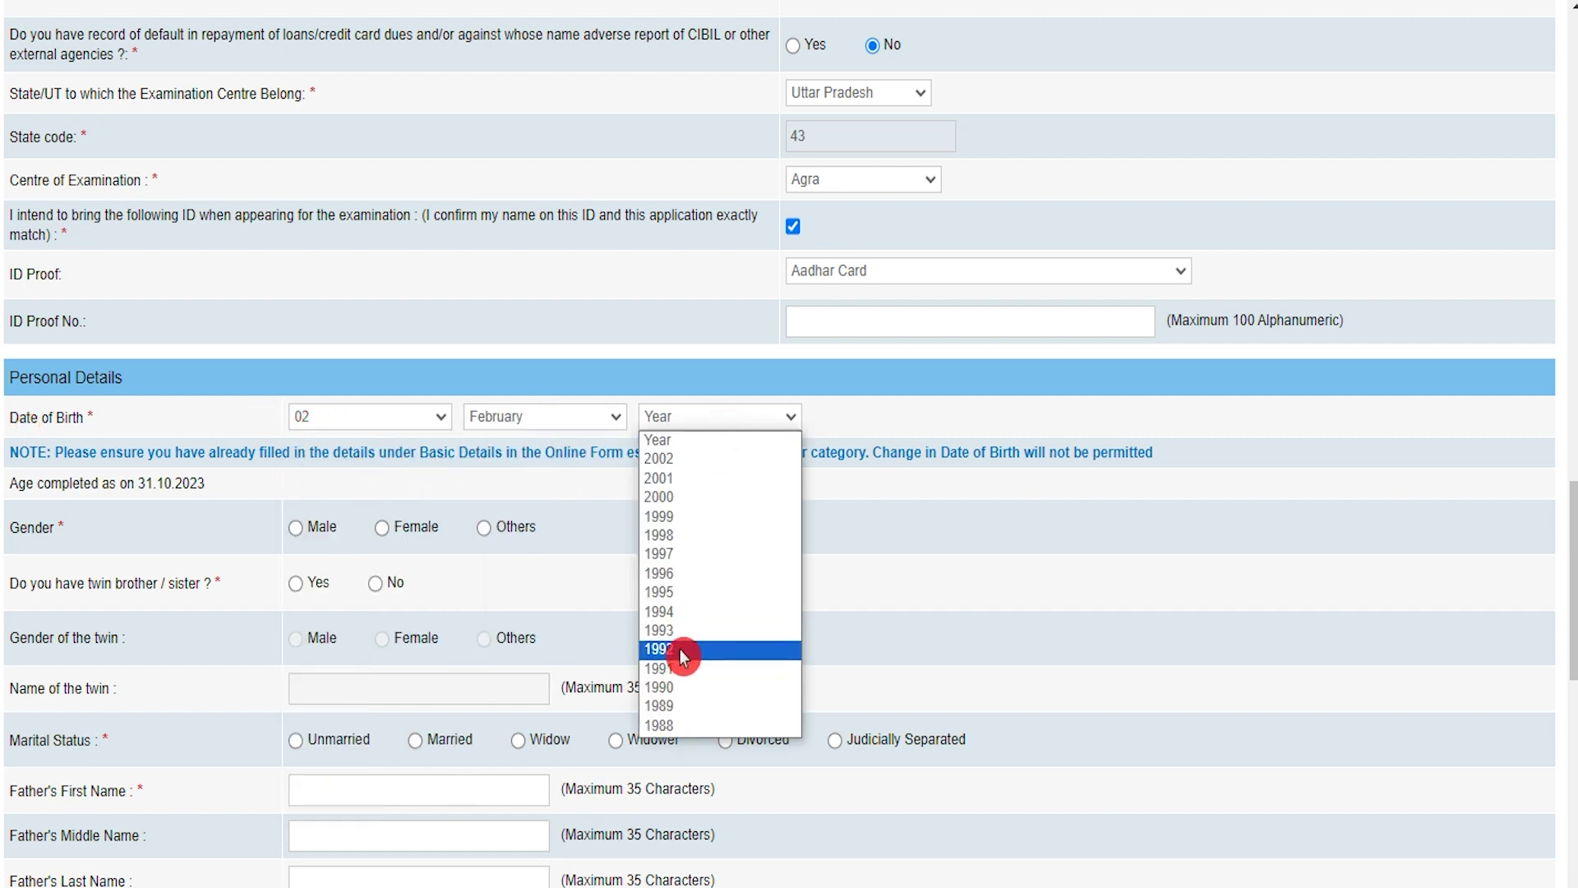
left_click(680, 647)
Select Male gender, No for twin, and Unmarried marital status
left_click(297, 528)
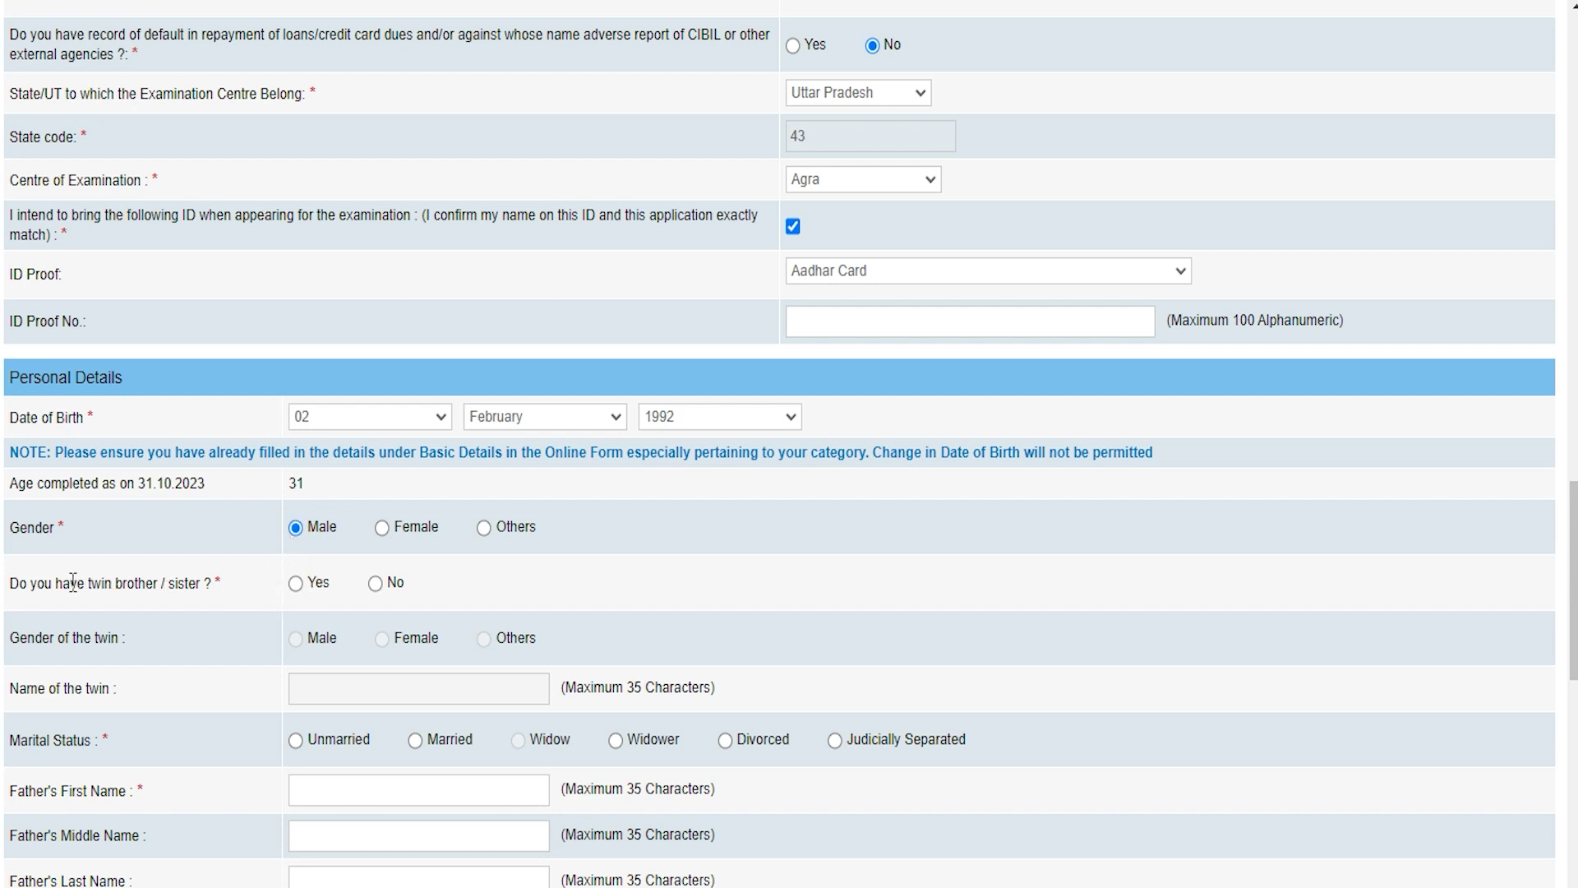
left_click(296, 584)
left_click(367, 648)
left_click(376, 585)
left_click(295, 740)
scroll(367, 717, "down", 2)
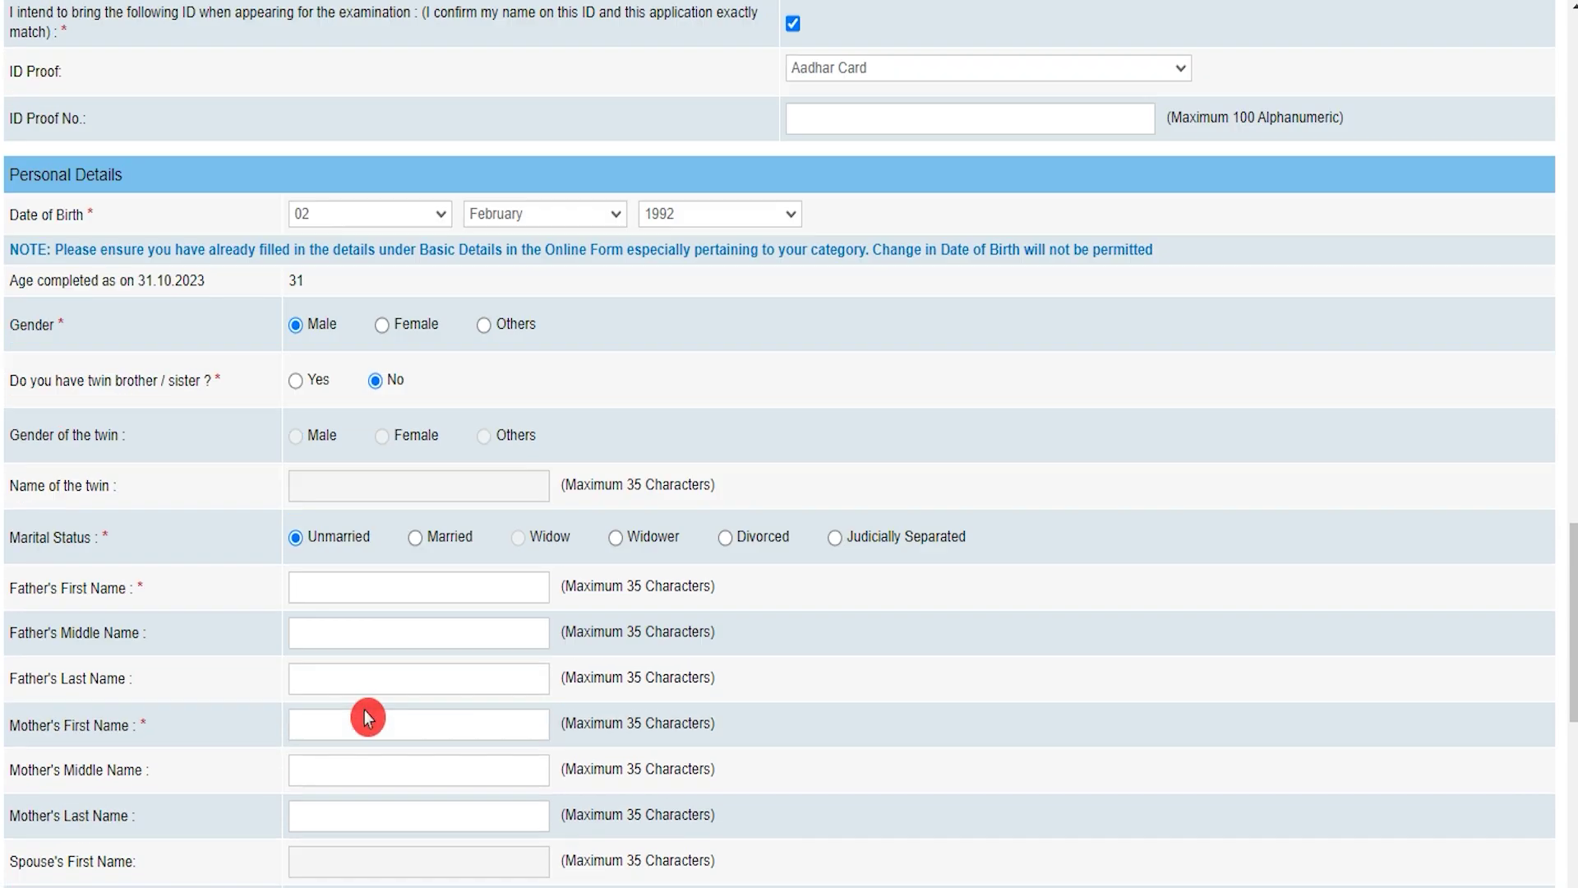
scroll(367, 717, "down", 2)
left_click(334, 419)
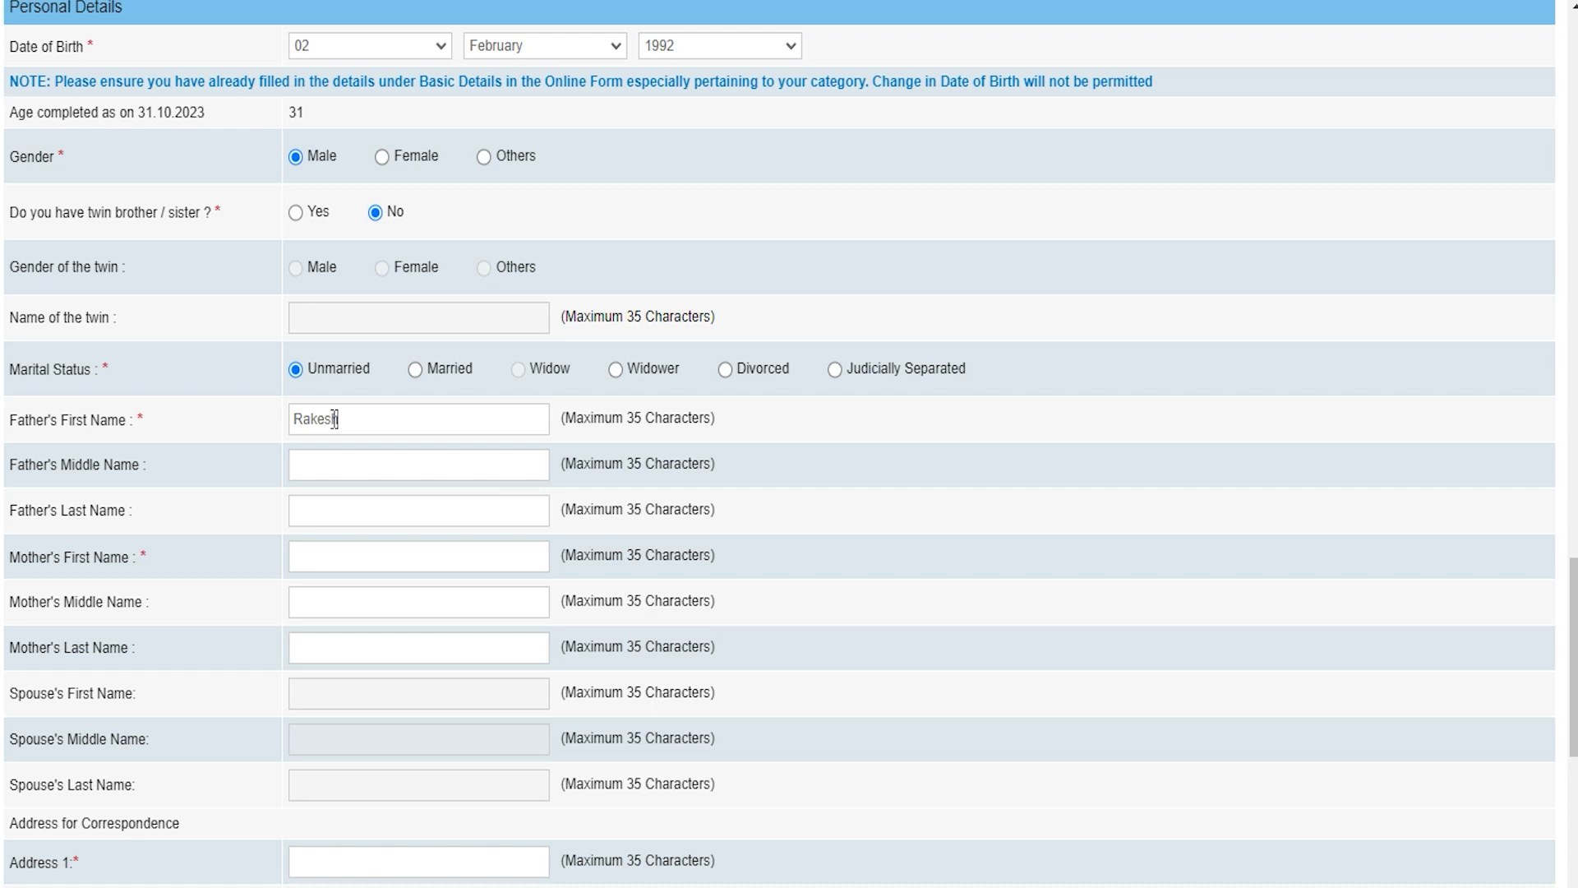
Enter the father's and mother's first names in the personal details
left_click(323, 461)
left_click(74, 470)
left_click(111, 533)
left_click(31, 557)
left_click(343, 556)
type("Reena")
left_click(327, 655)
Scroll past the address sections to the fee area showing NIL
scroll(380, 757, "down", 5)
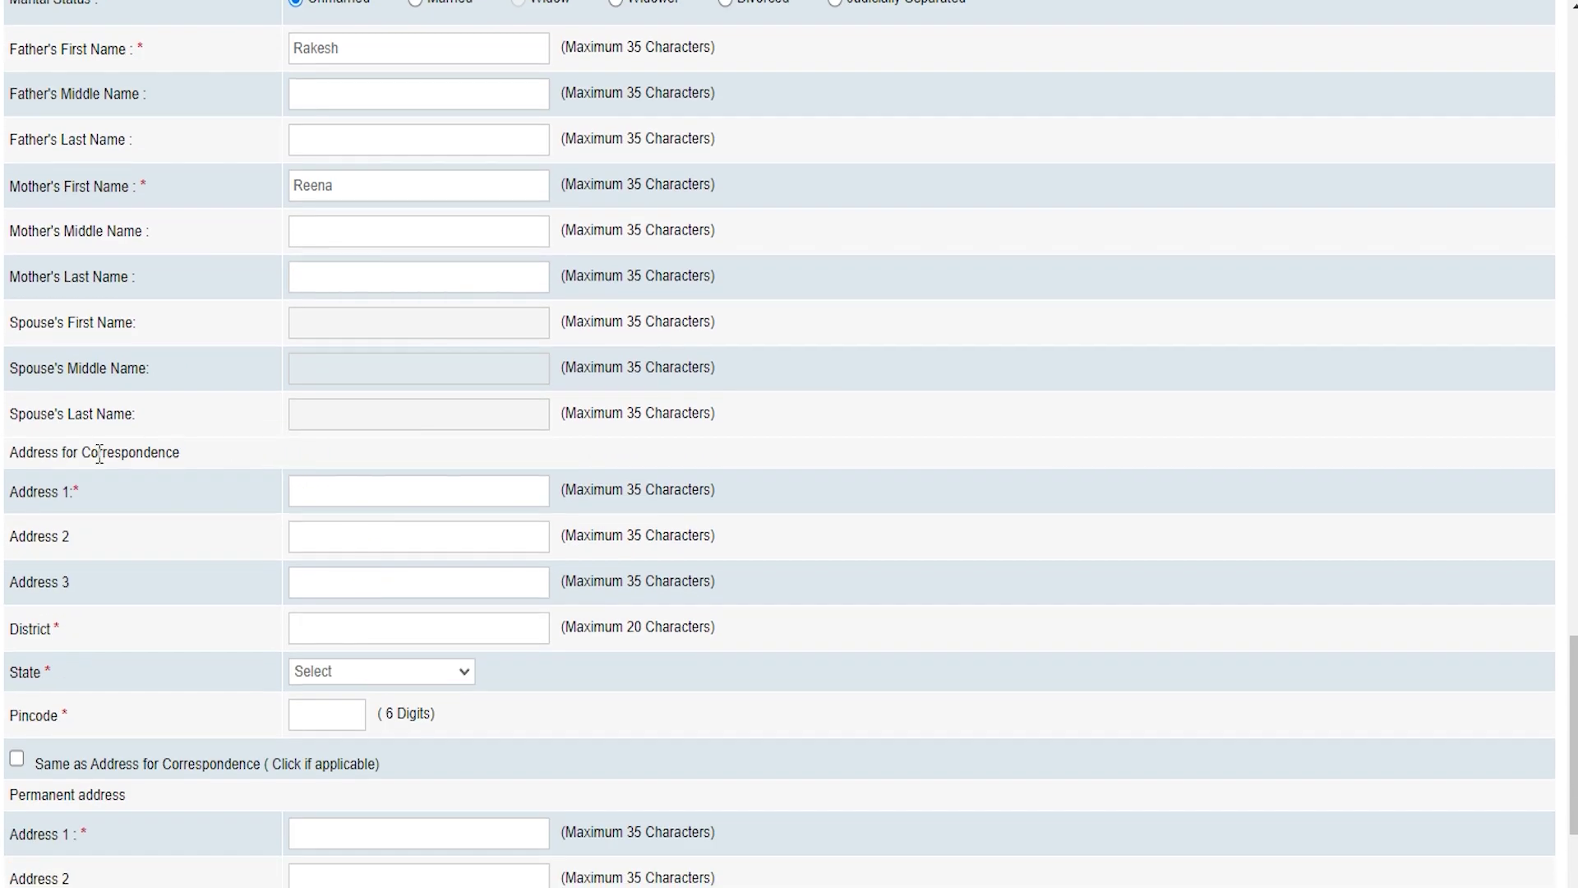
scroll(147, 763, "down", 2)
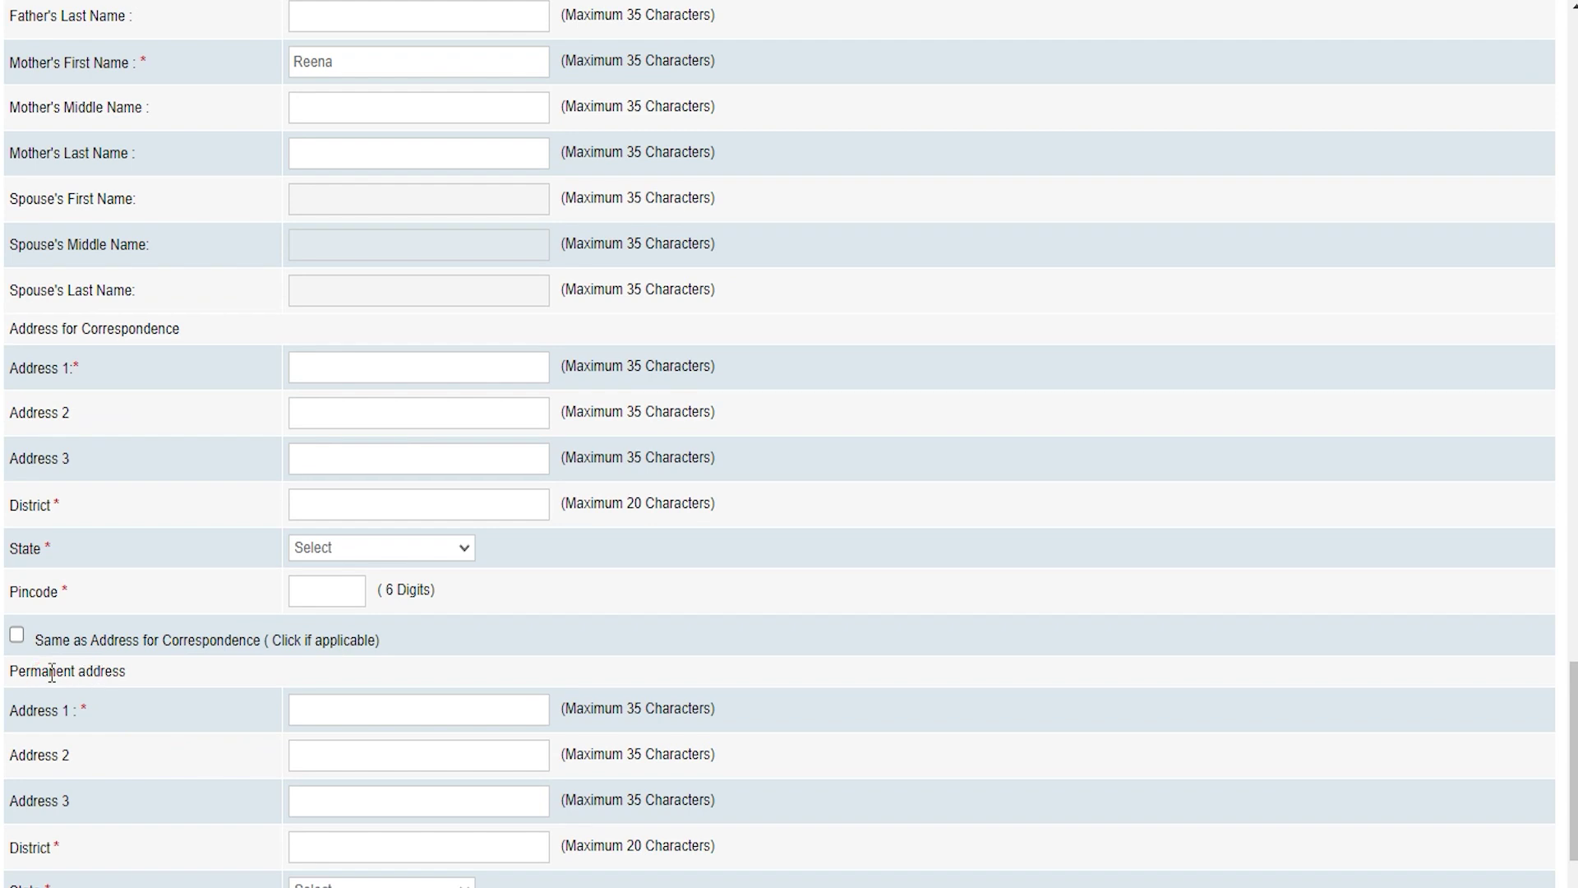
left_click(95, 321)
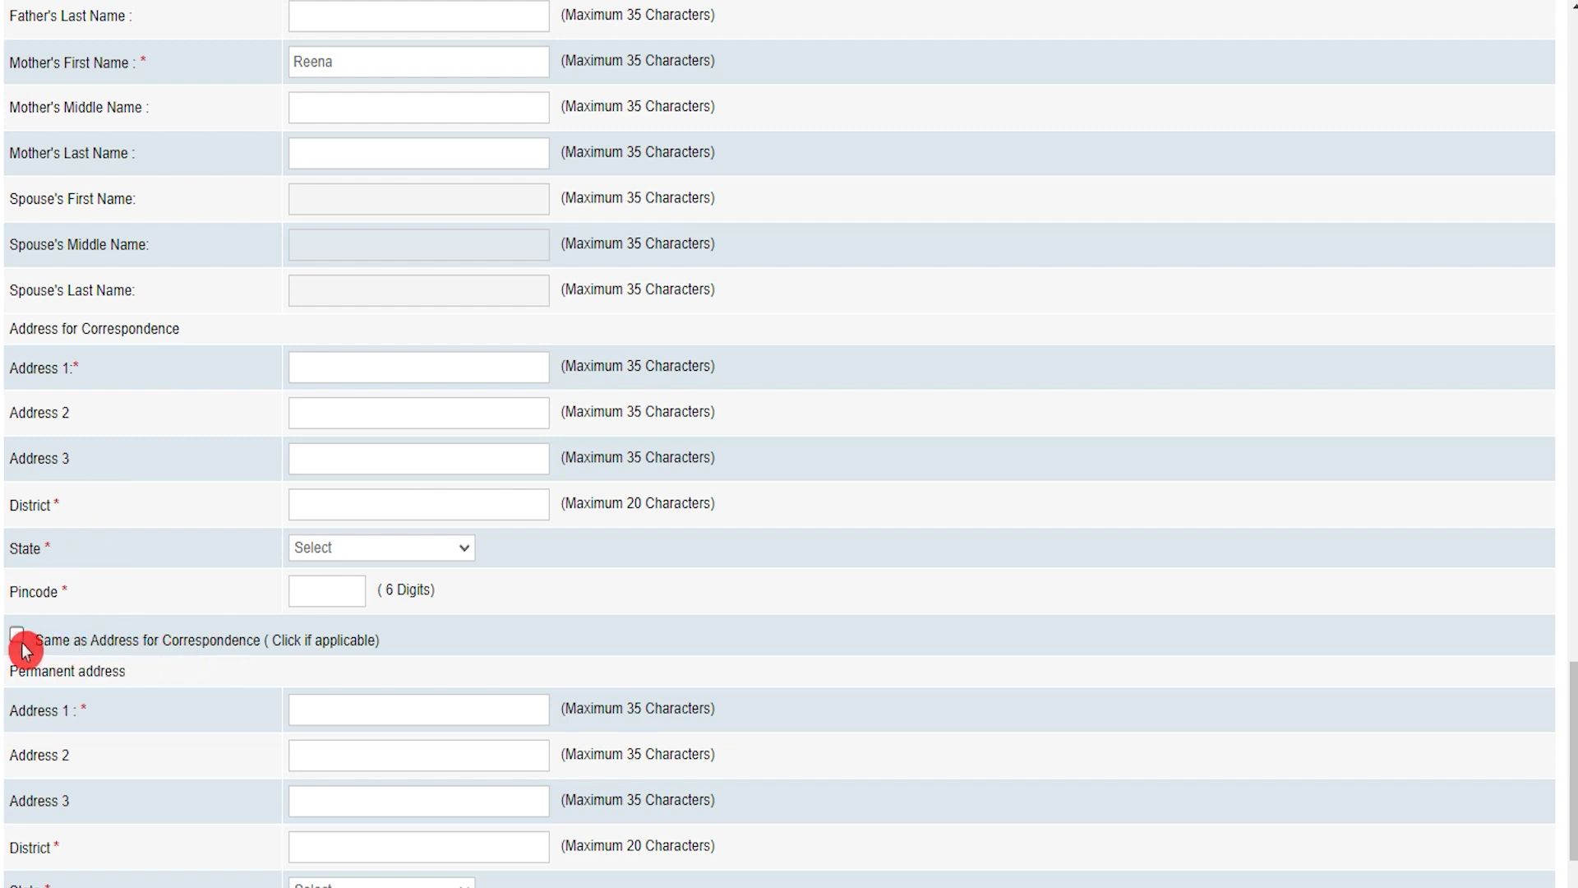
left_click(27, 670)
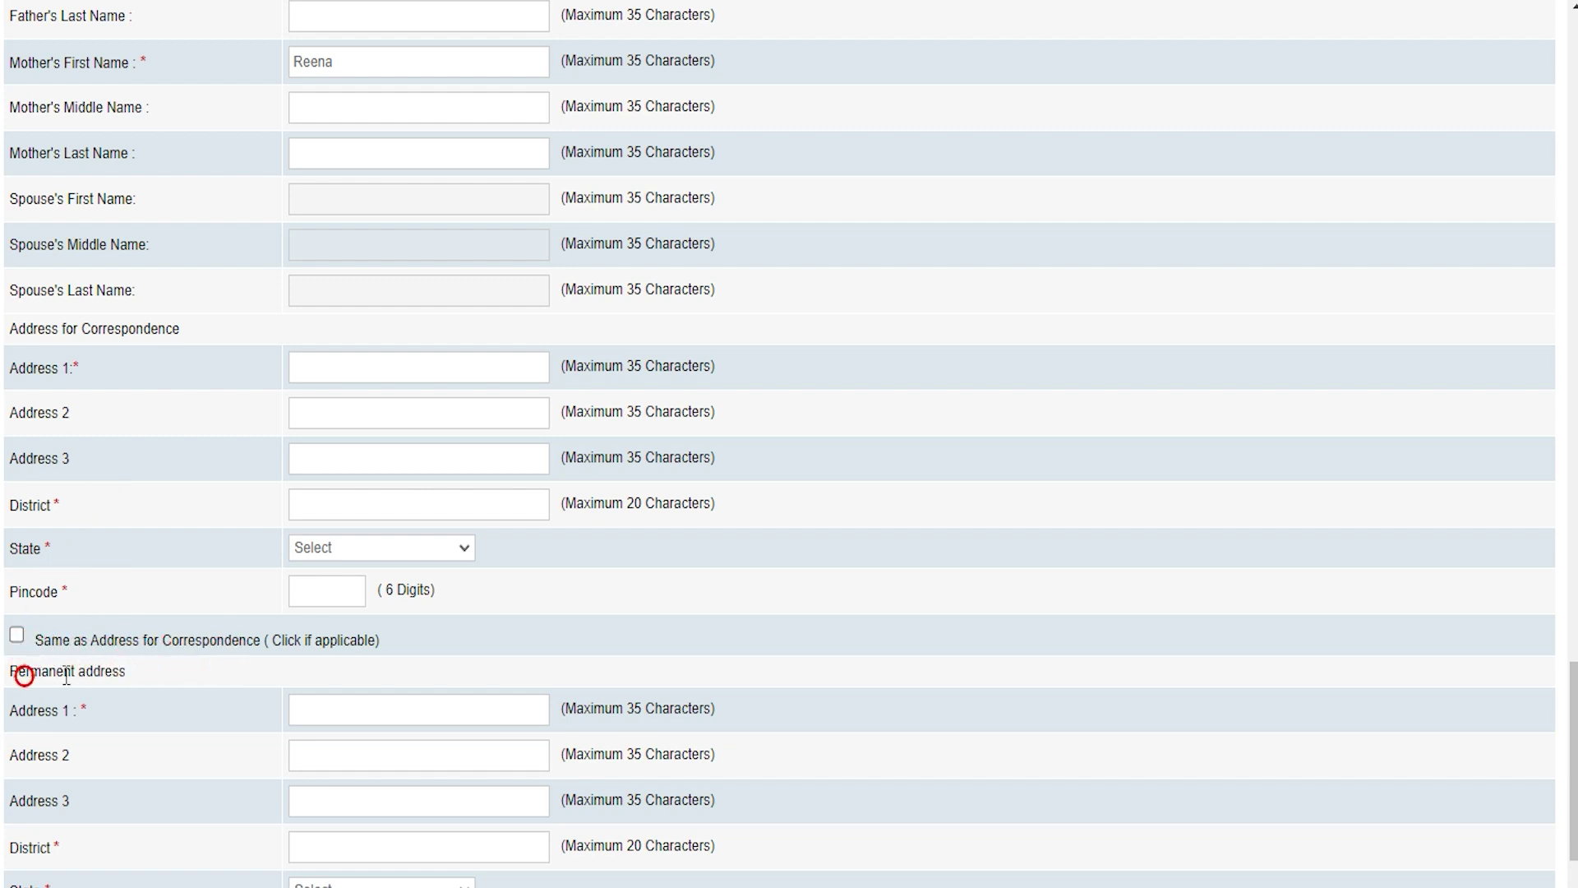
left_click(63, 328)
scroll(205, 658, "down", 4)
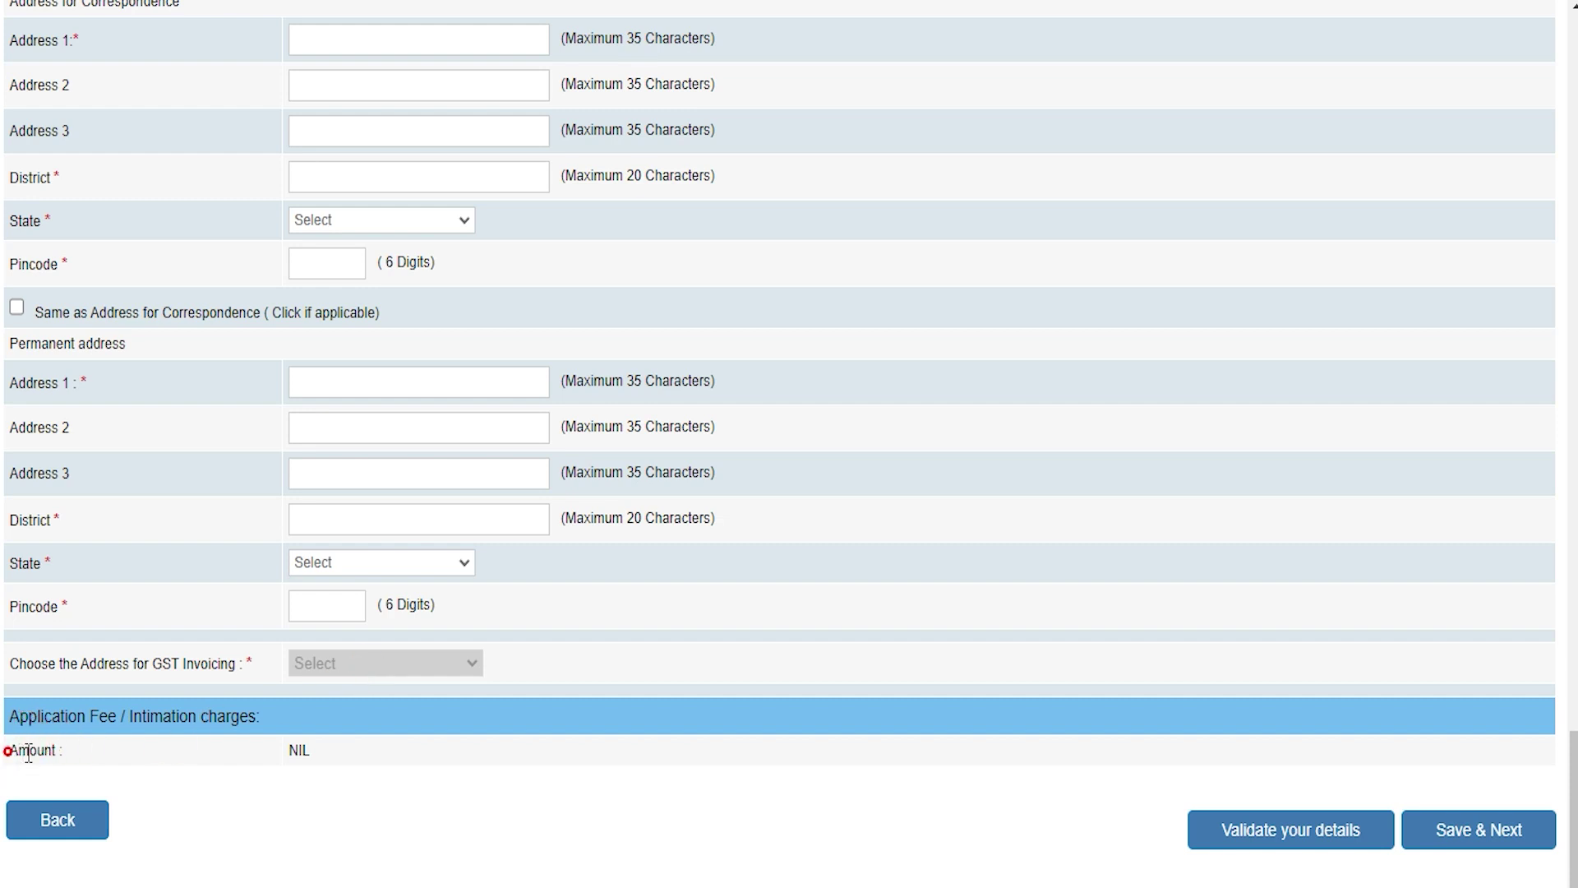
left_click(296, 756)
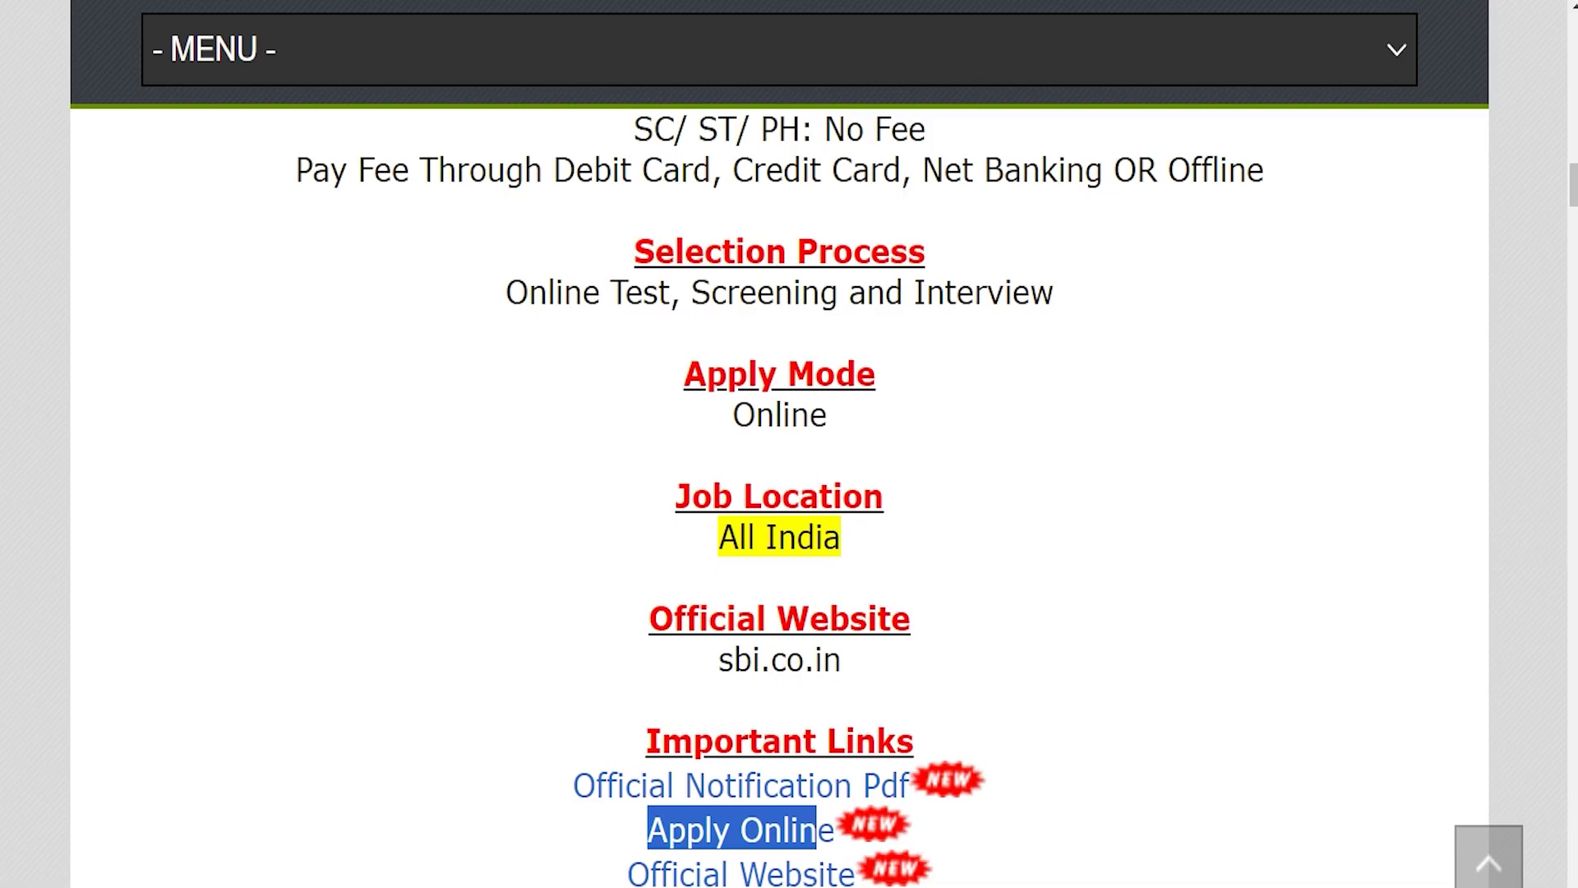
scroll(767, 521, "down", 1)
scroll(767, 526, "up", 4)
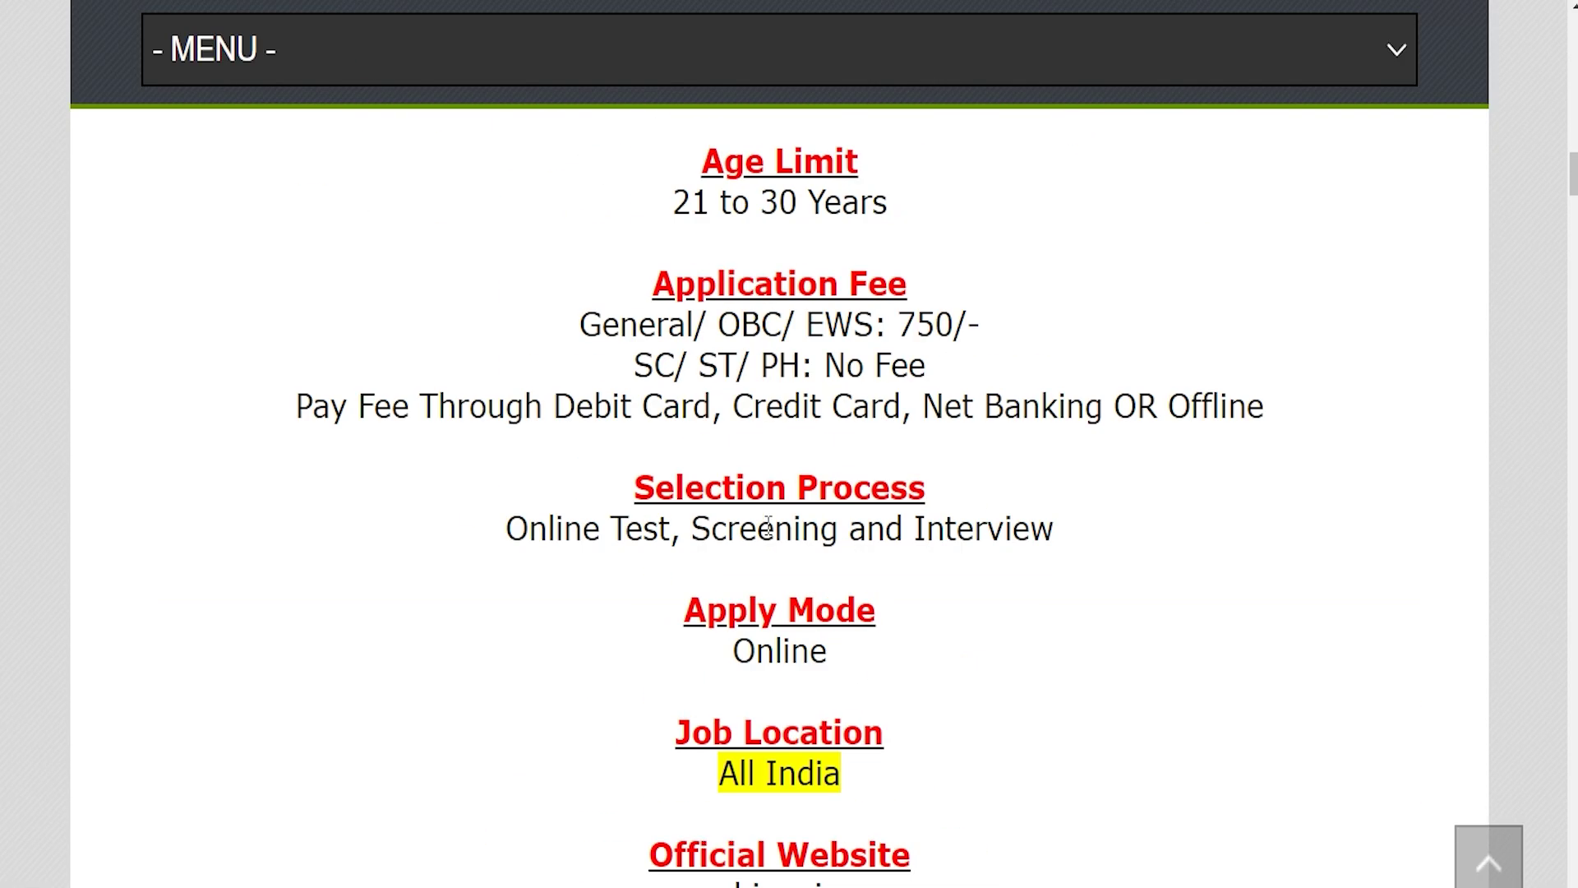
scroll(767, 526, "up", 2)
left_click_drag(604, 458, 1037, 449)
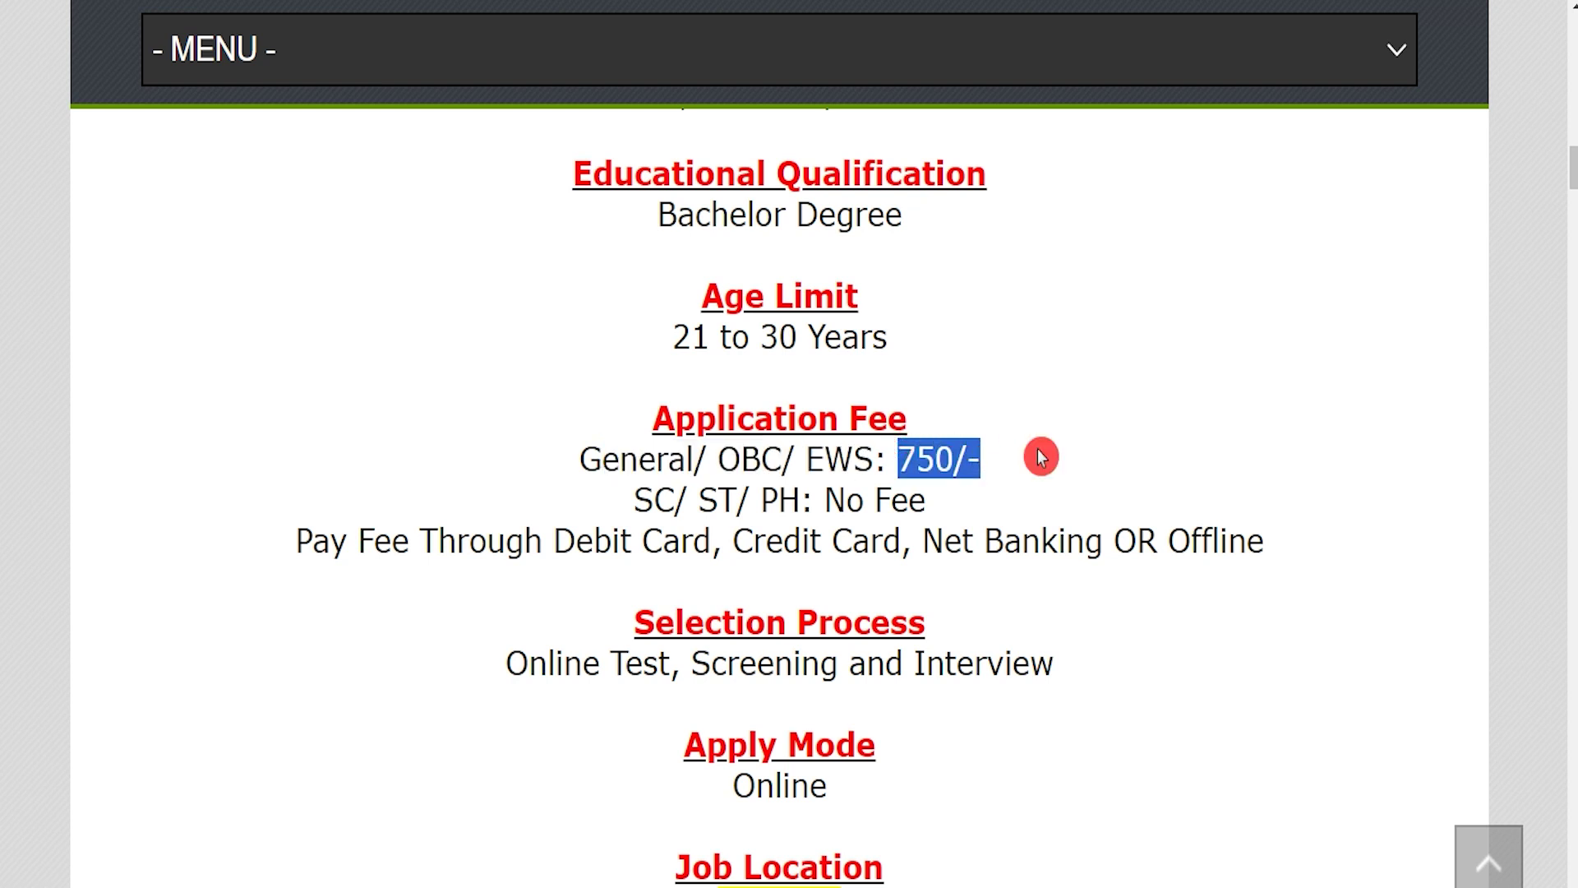
left_click_drag(628, 498, 797, 501)
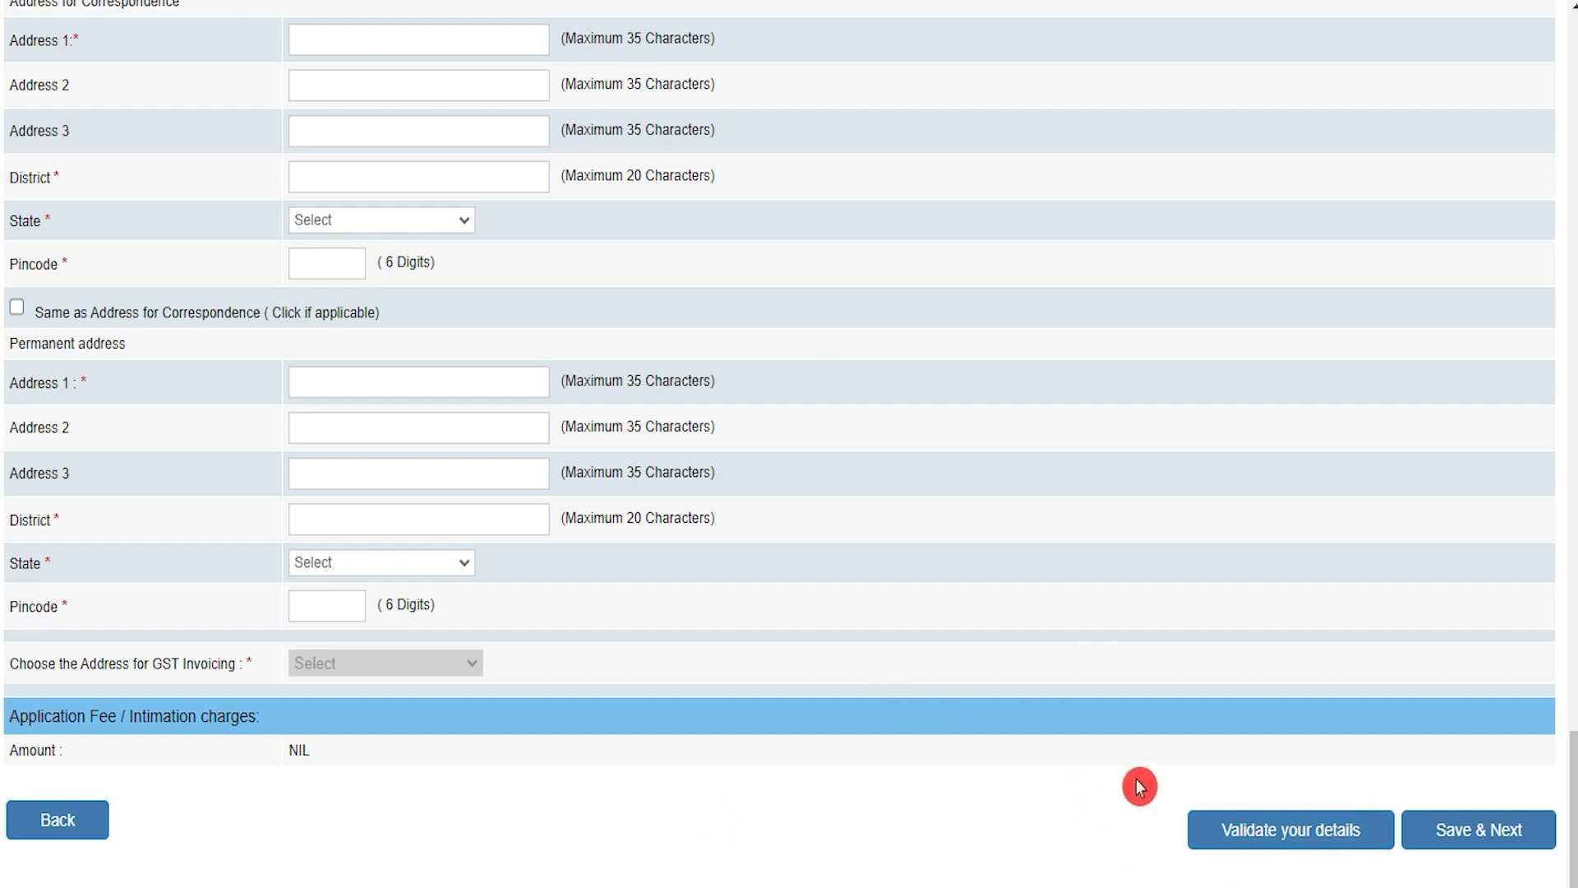
Save the Basic Details and scroll through the Qualification / Experience / Languages form
left_click(1474, 834)
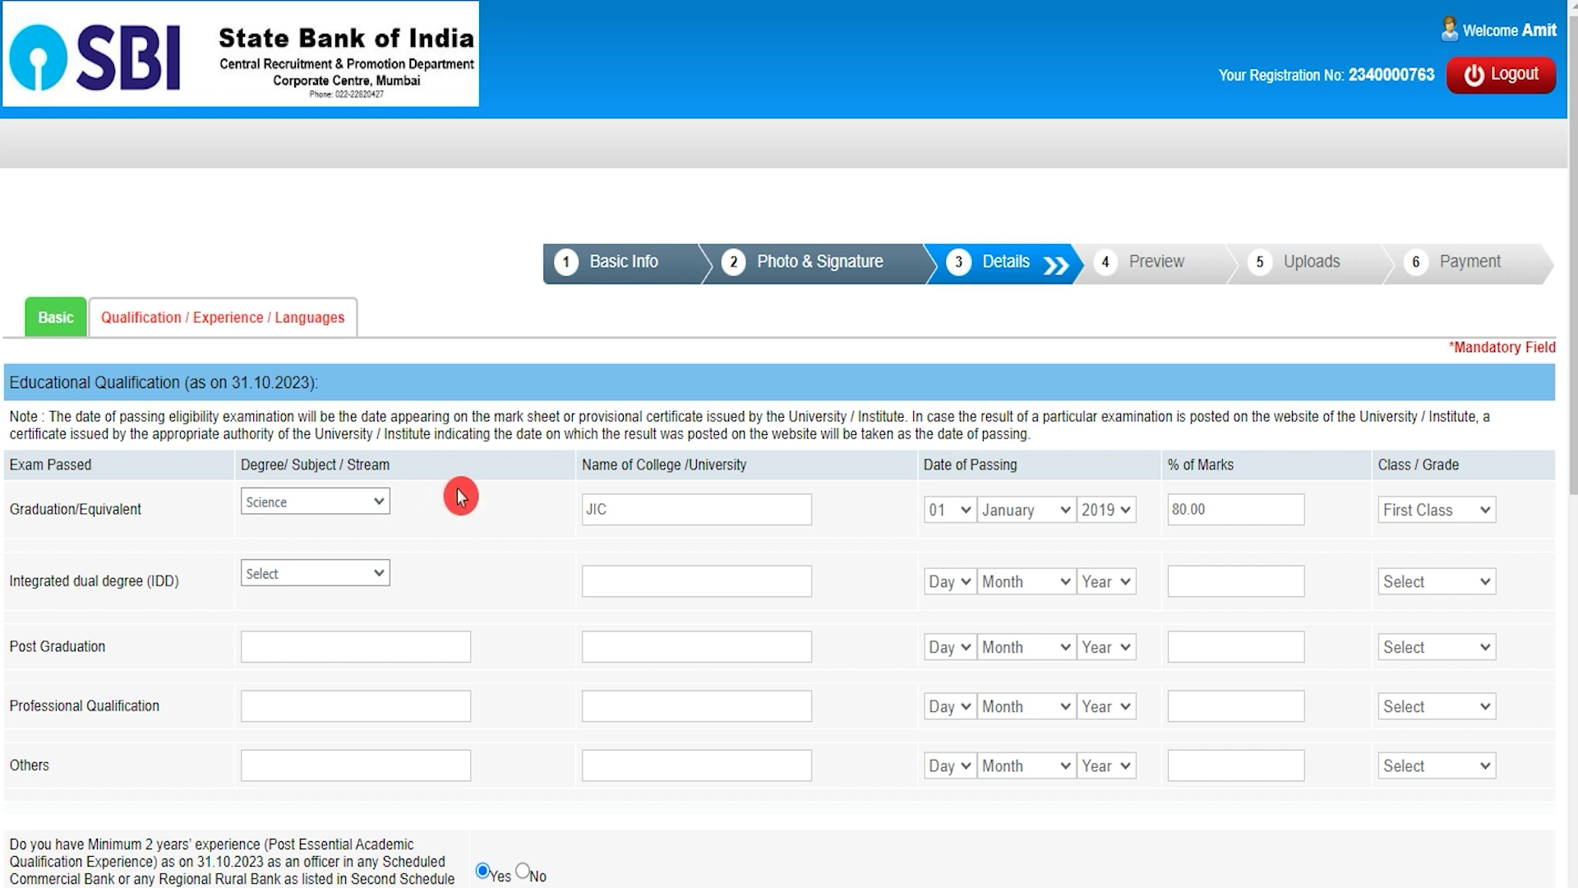
scroll(461, 496, "down", 4)
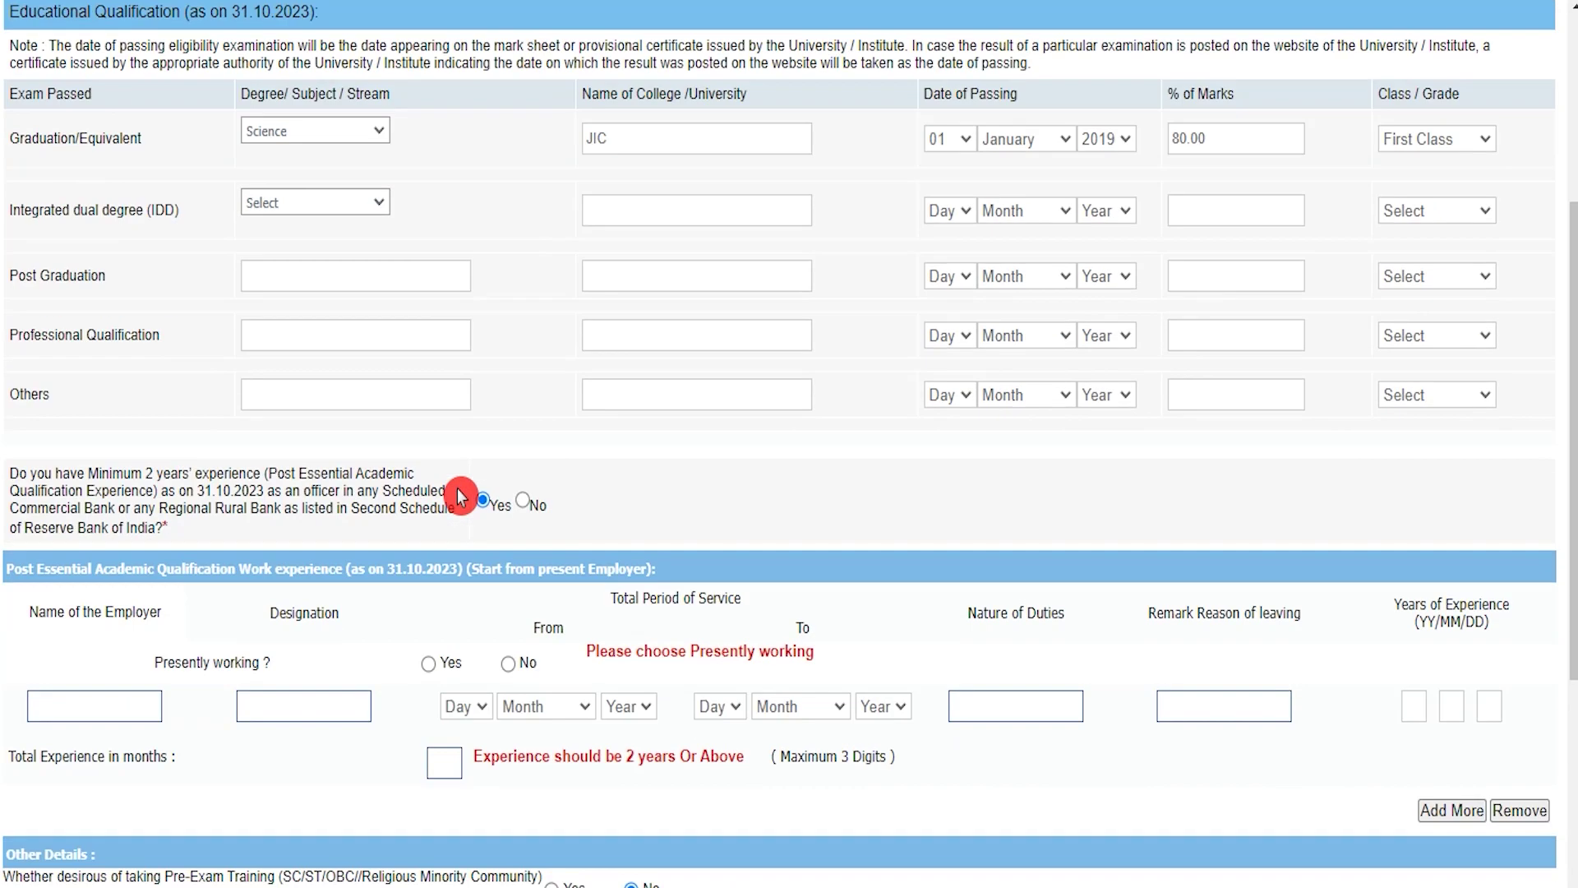
scroll(460, 496, "up", 4)
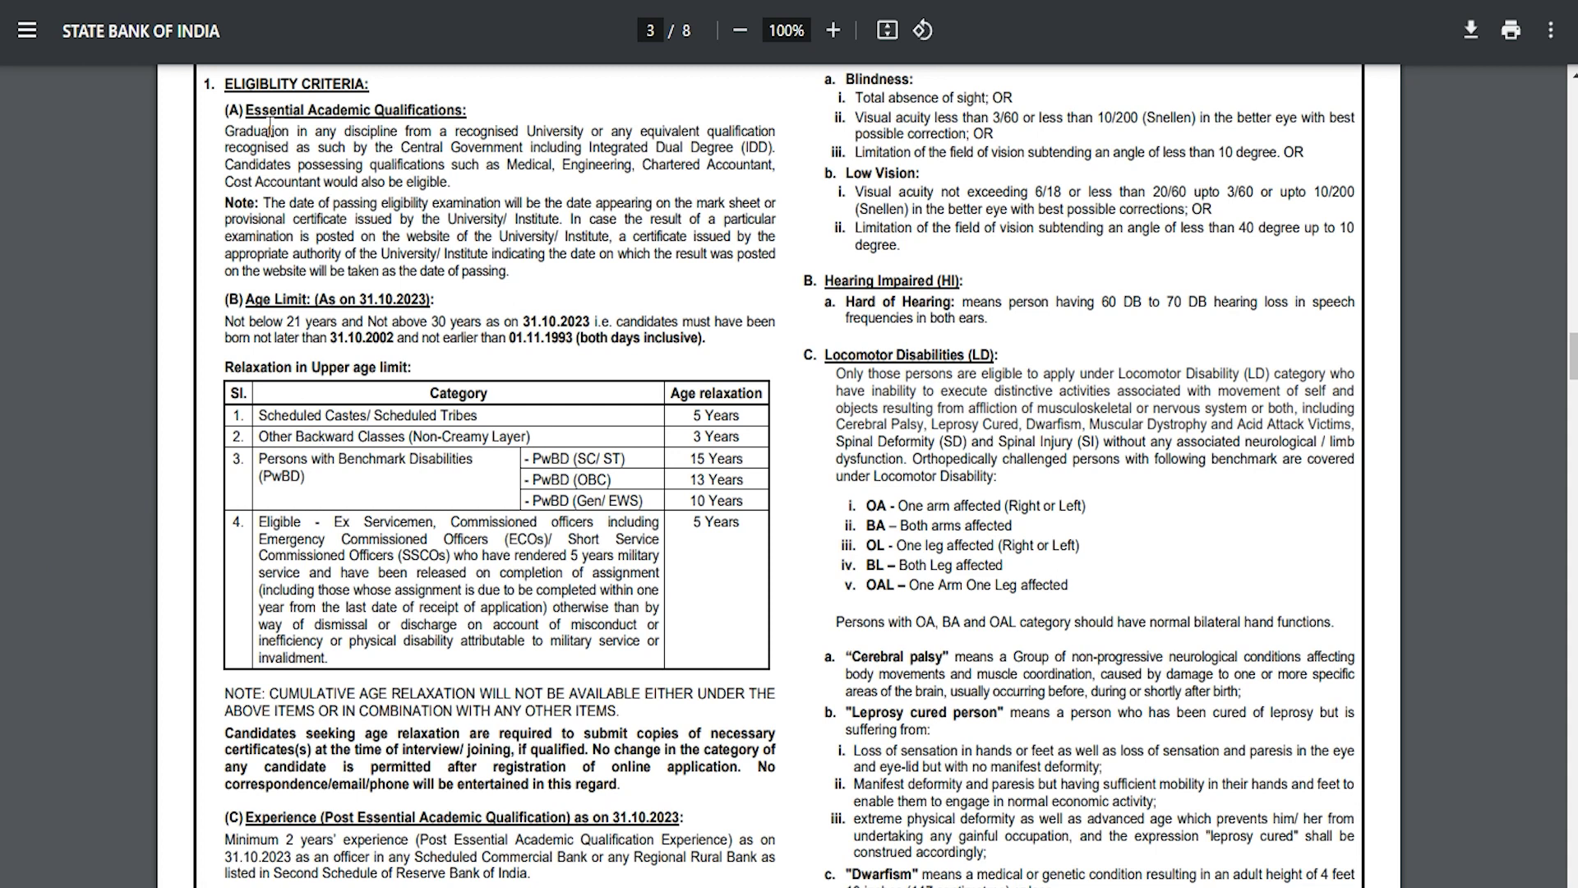
left_click_drag(240, 130, 562, 132)
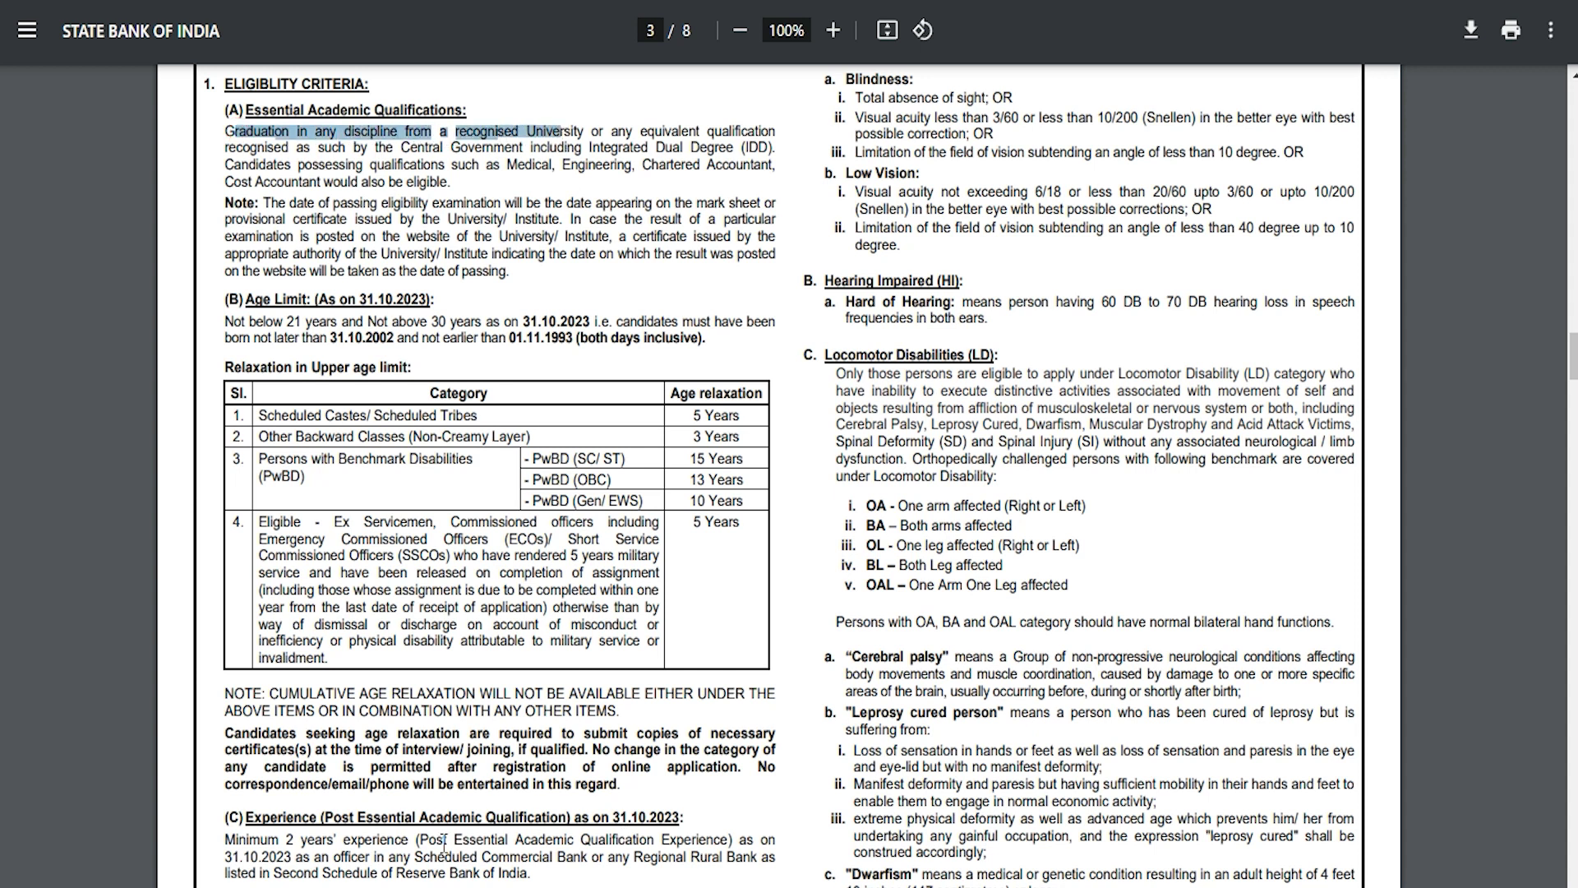
left_click(265, 842)
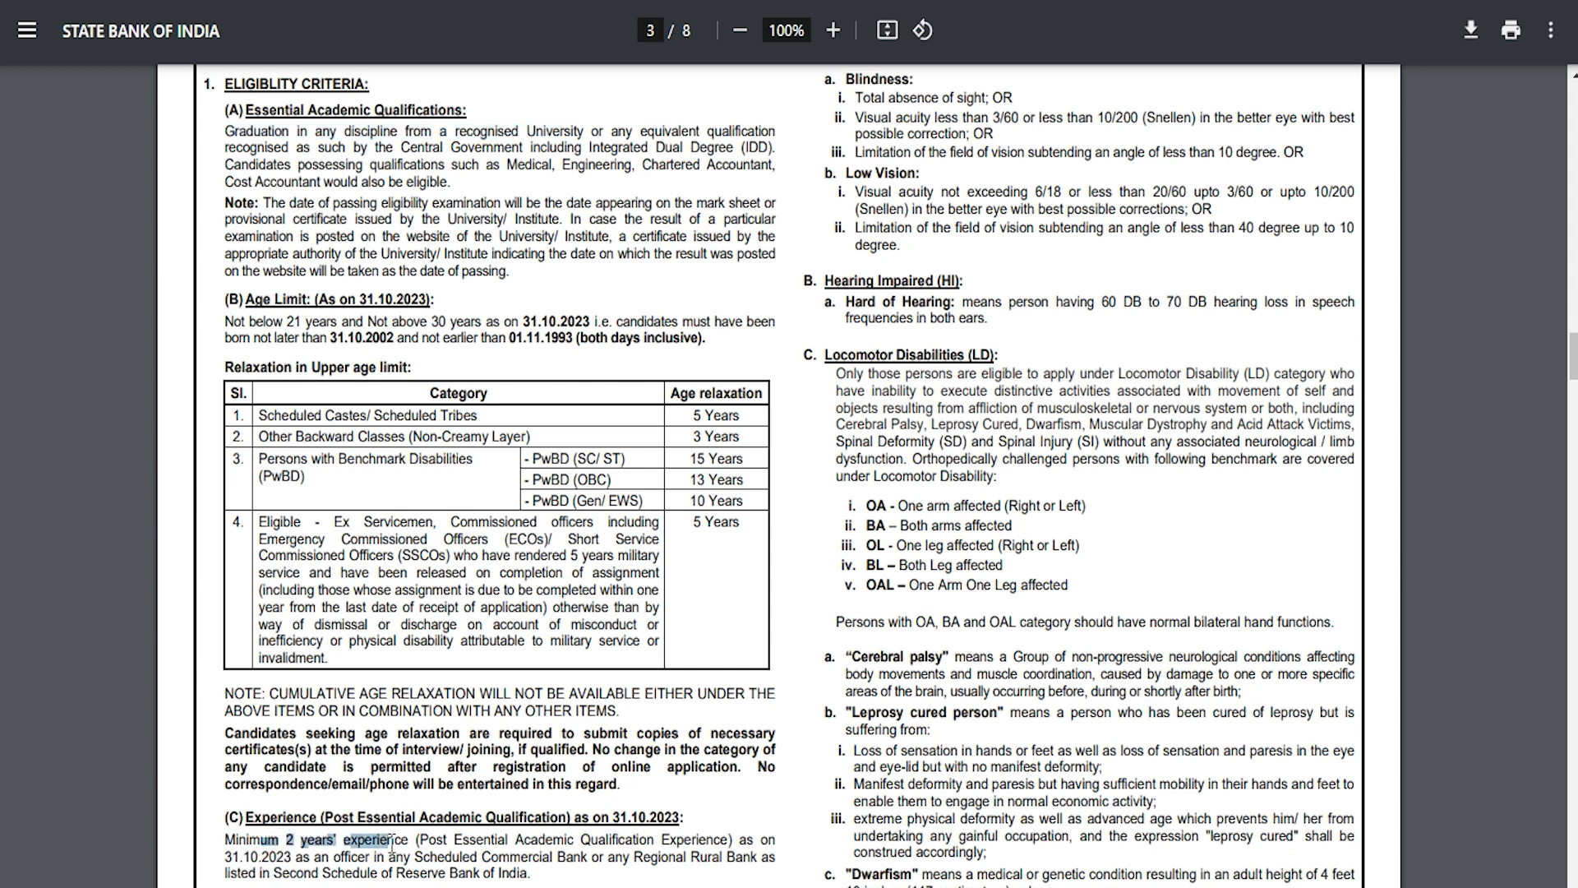
left_click_drag(438, 839, 702, 834)
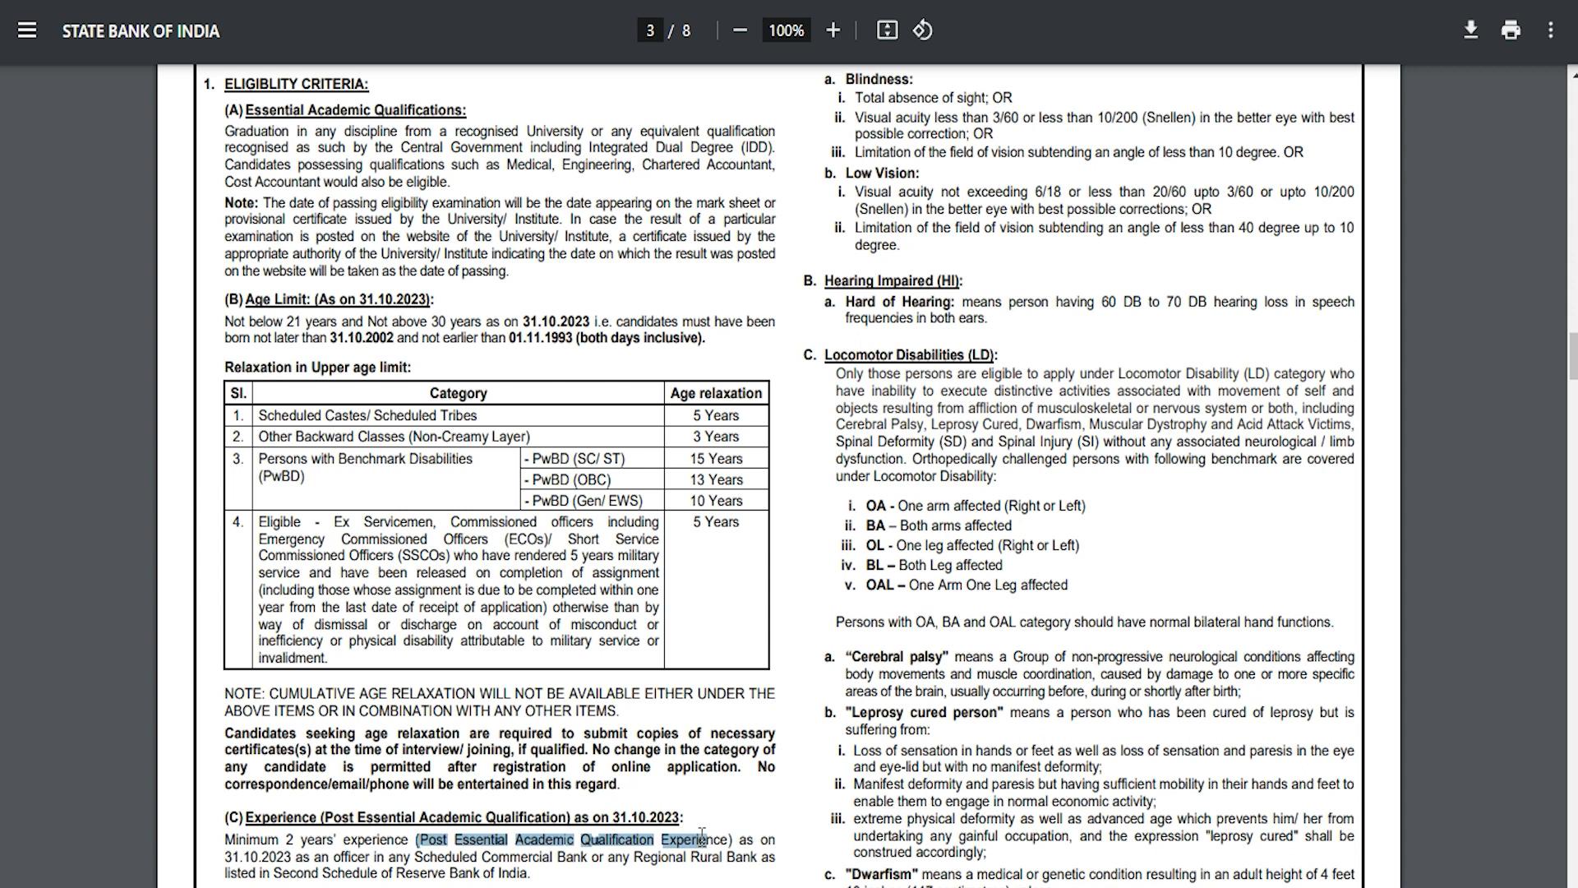
left_click(263, 856)
double_click(320, 857)
left_click_drag(357, 856, 696, 854)
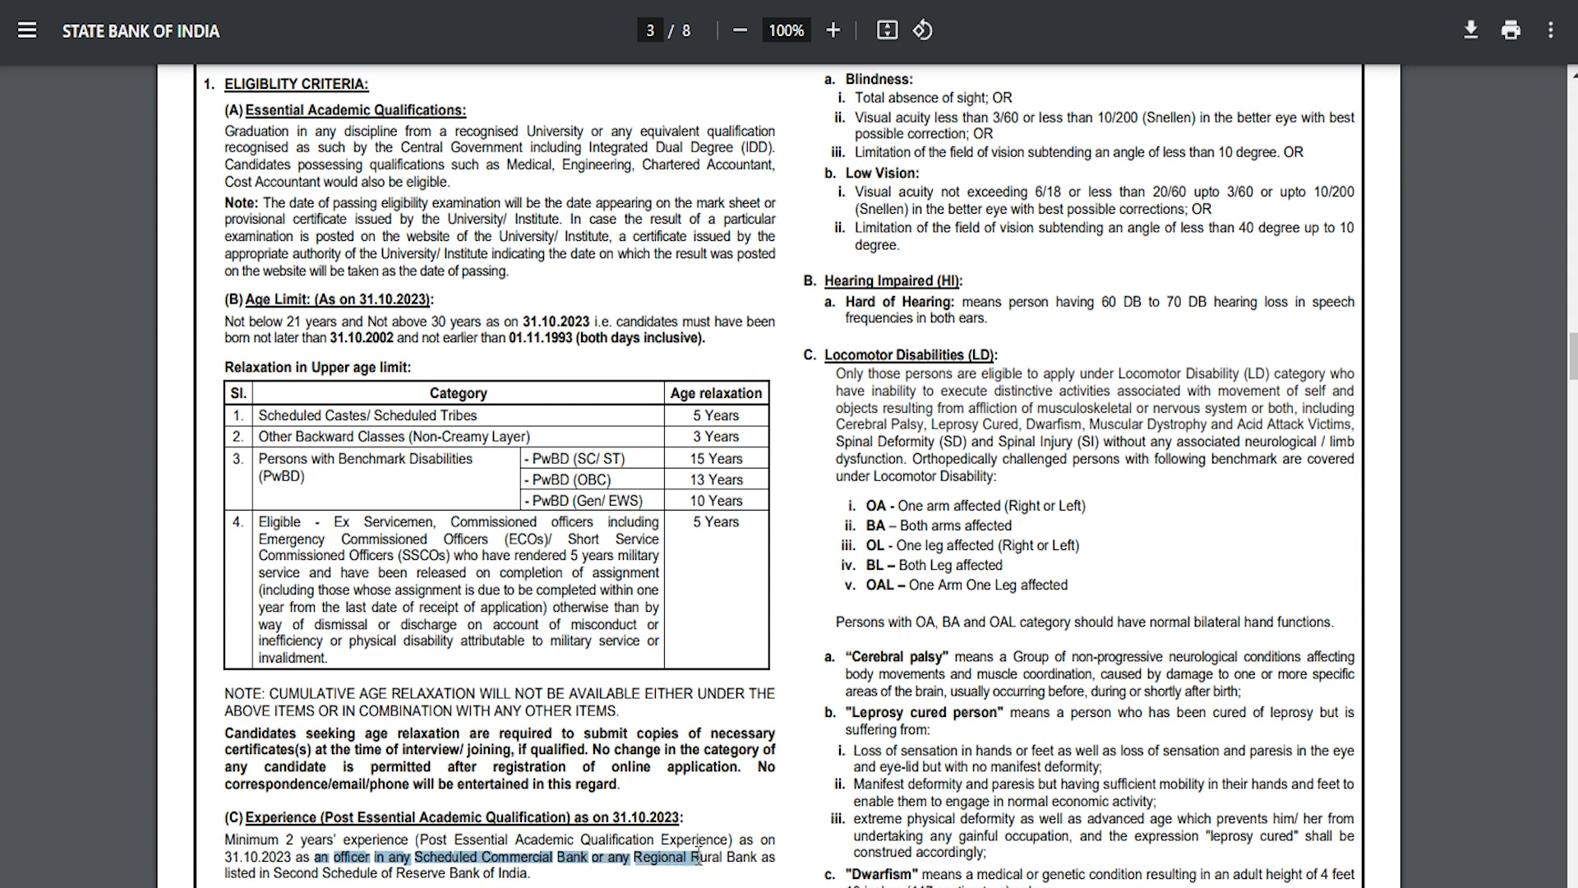
left_click_drag(276, 871, 507, 873)
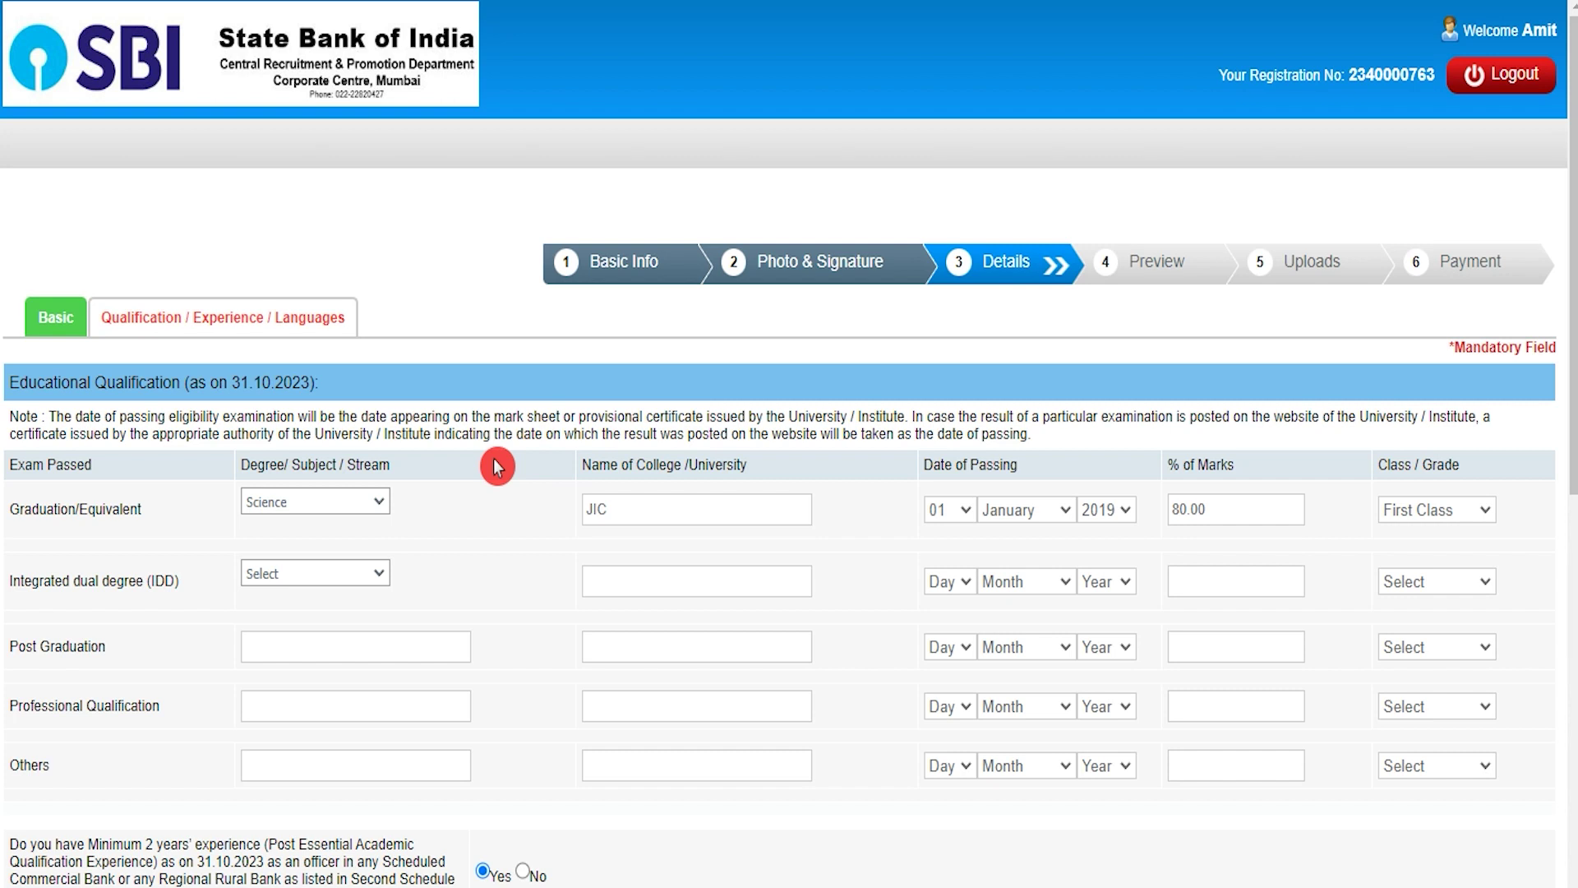
Confirm the graduation row: Science, college JIC, passed 01 January 2019, 80.00%, First Class
left_click(333, 503)
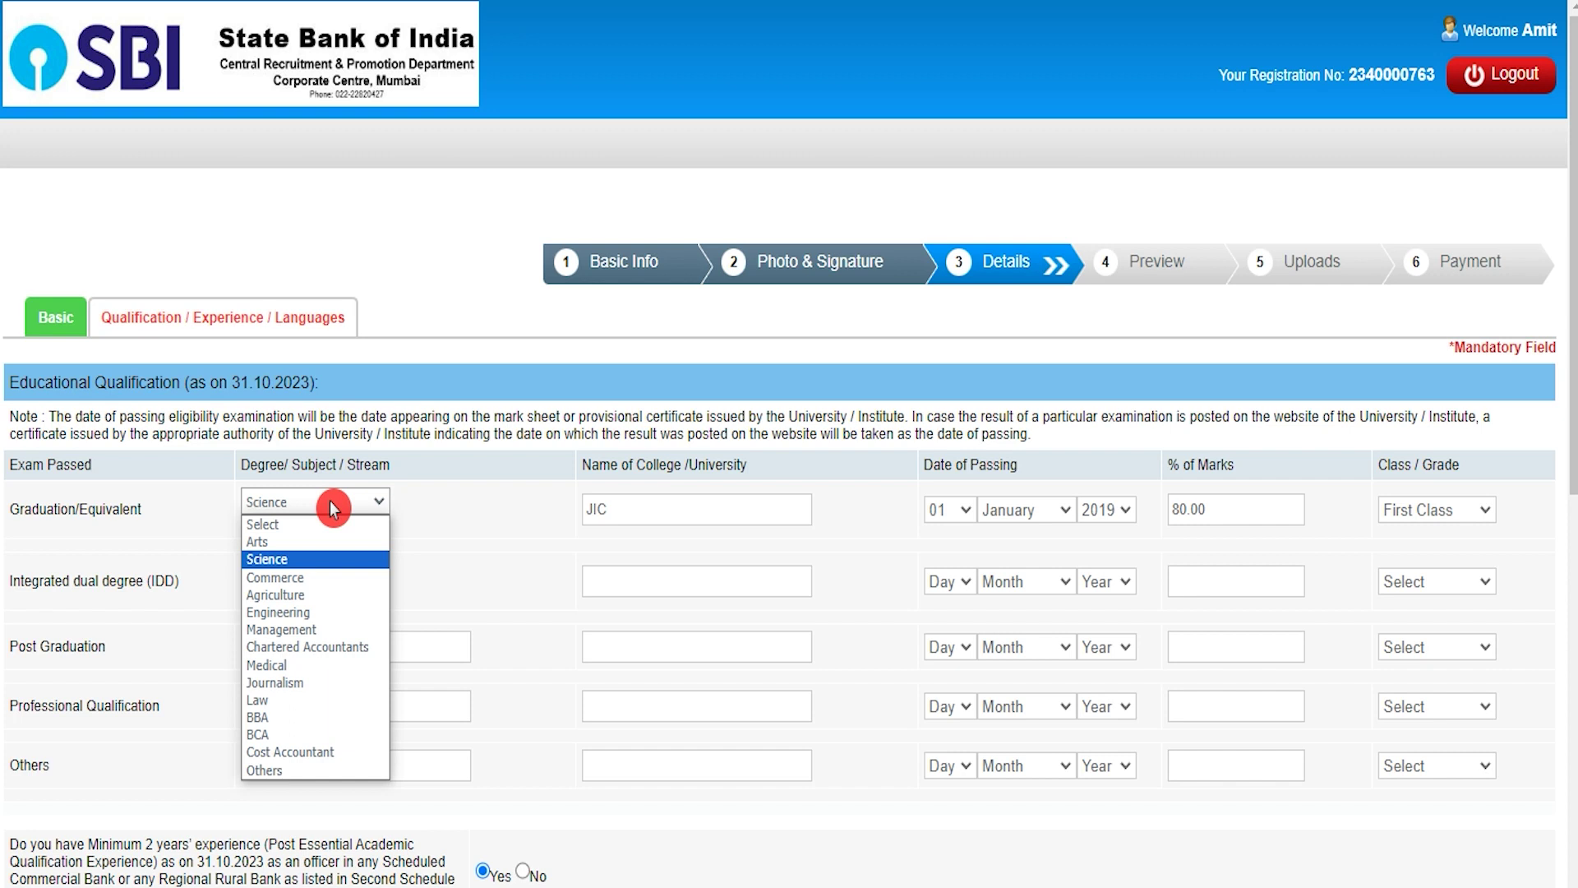
left_click(303, 559)
left_click(642, 512)
left_click(927, 517)
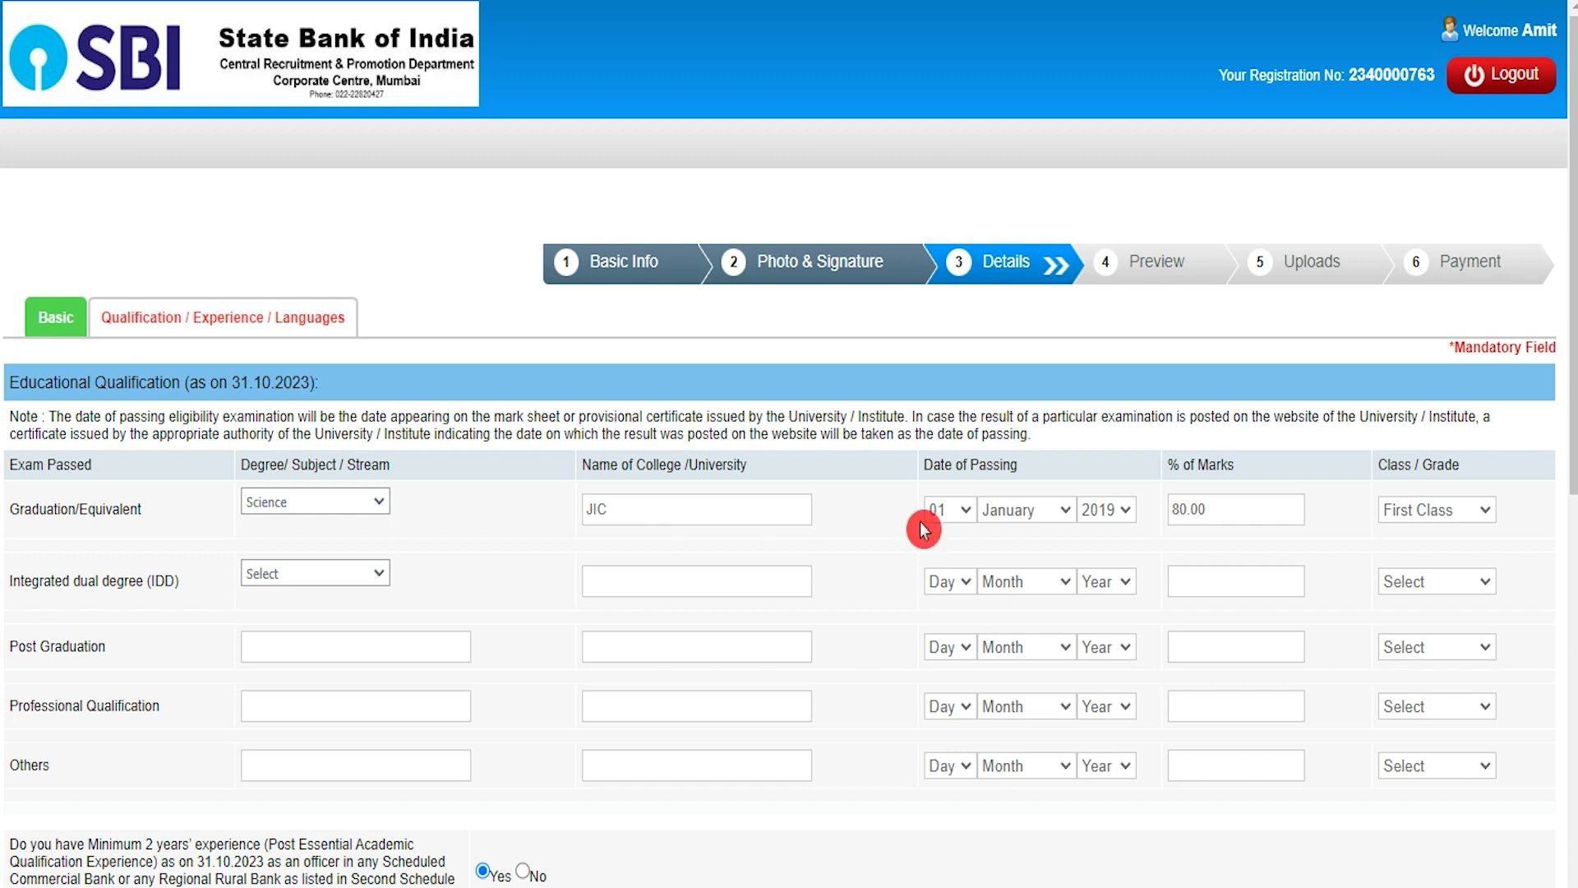
left_click(1019, 519)
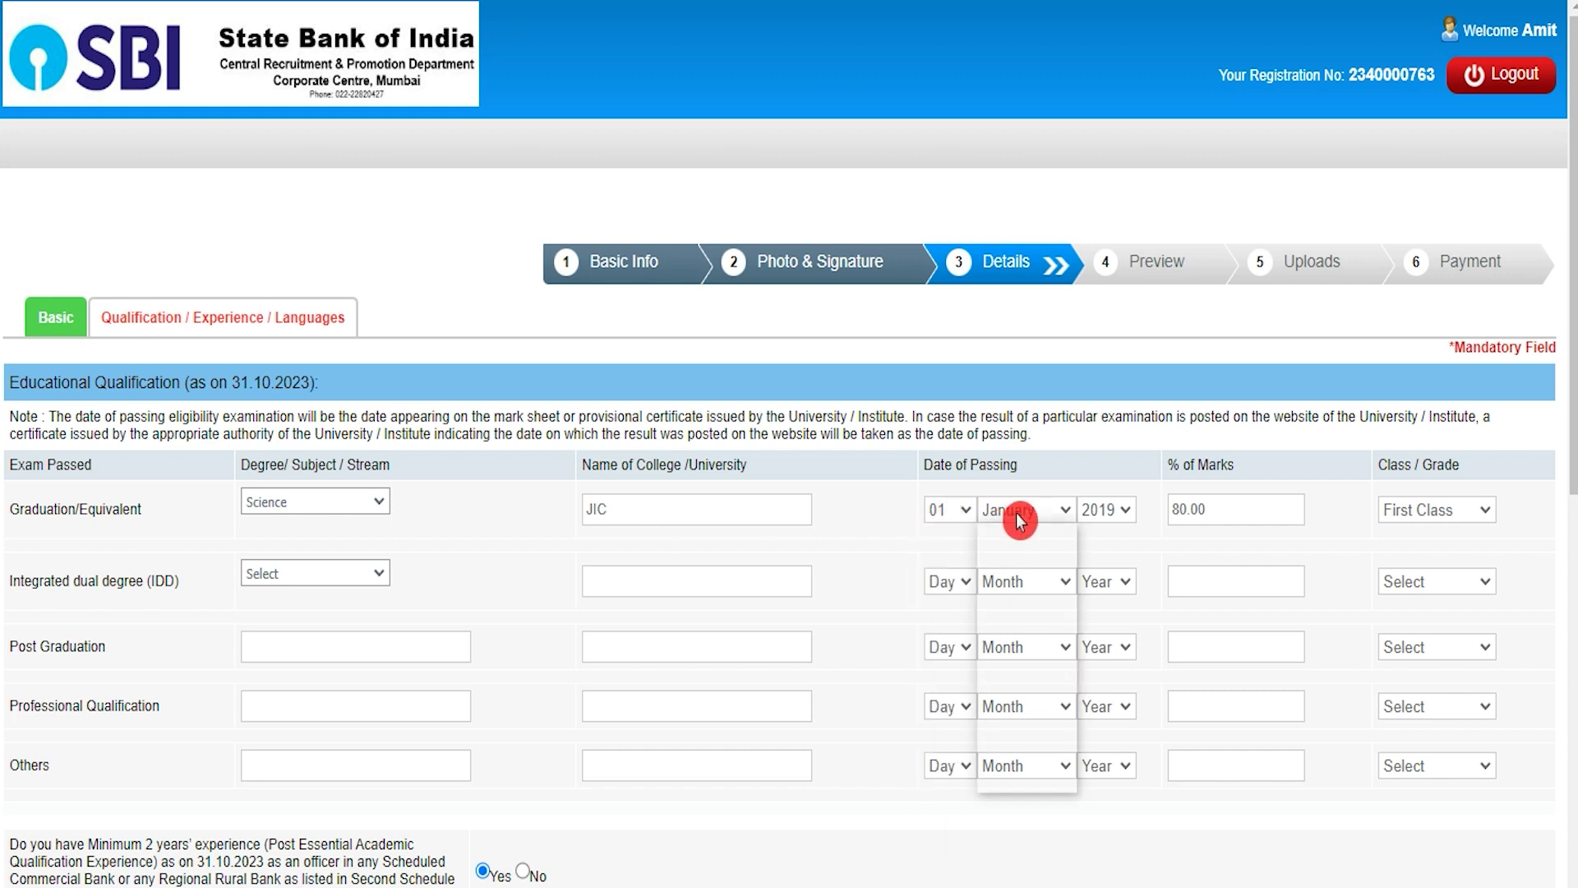
left_click(1119, 516)
left_click(1119, 516)
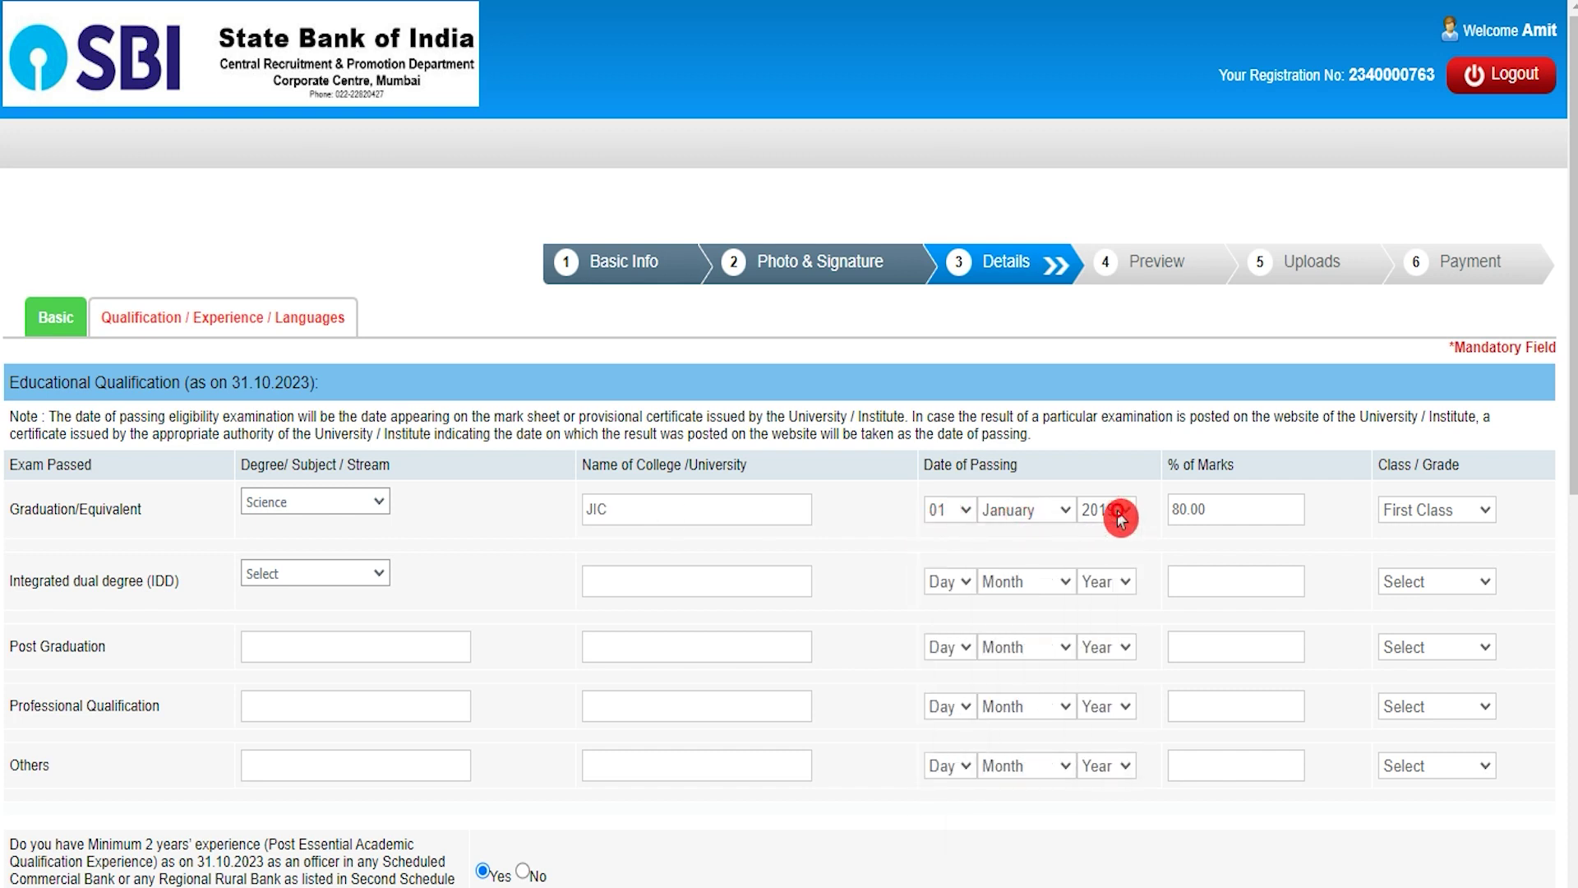
left_click(1226, 509)
left_click(1465, 513)
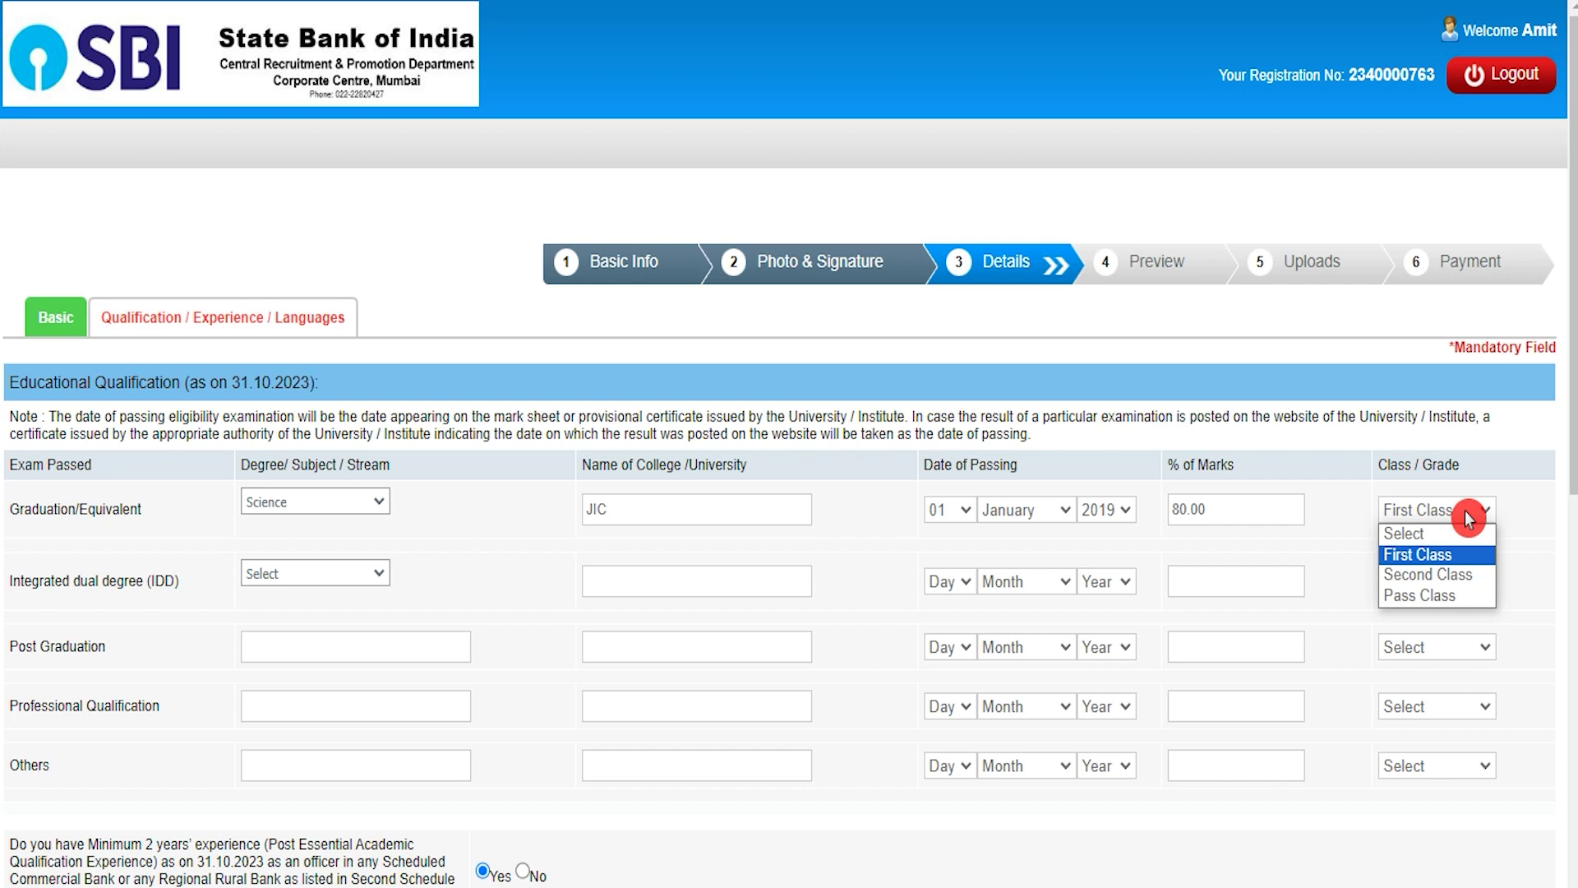
left_click(1468, 516)
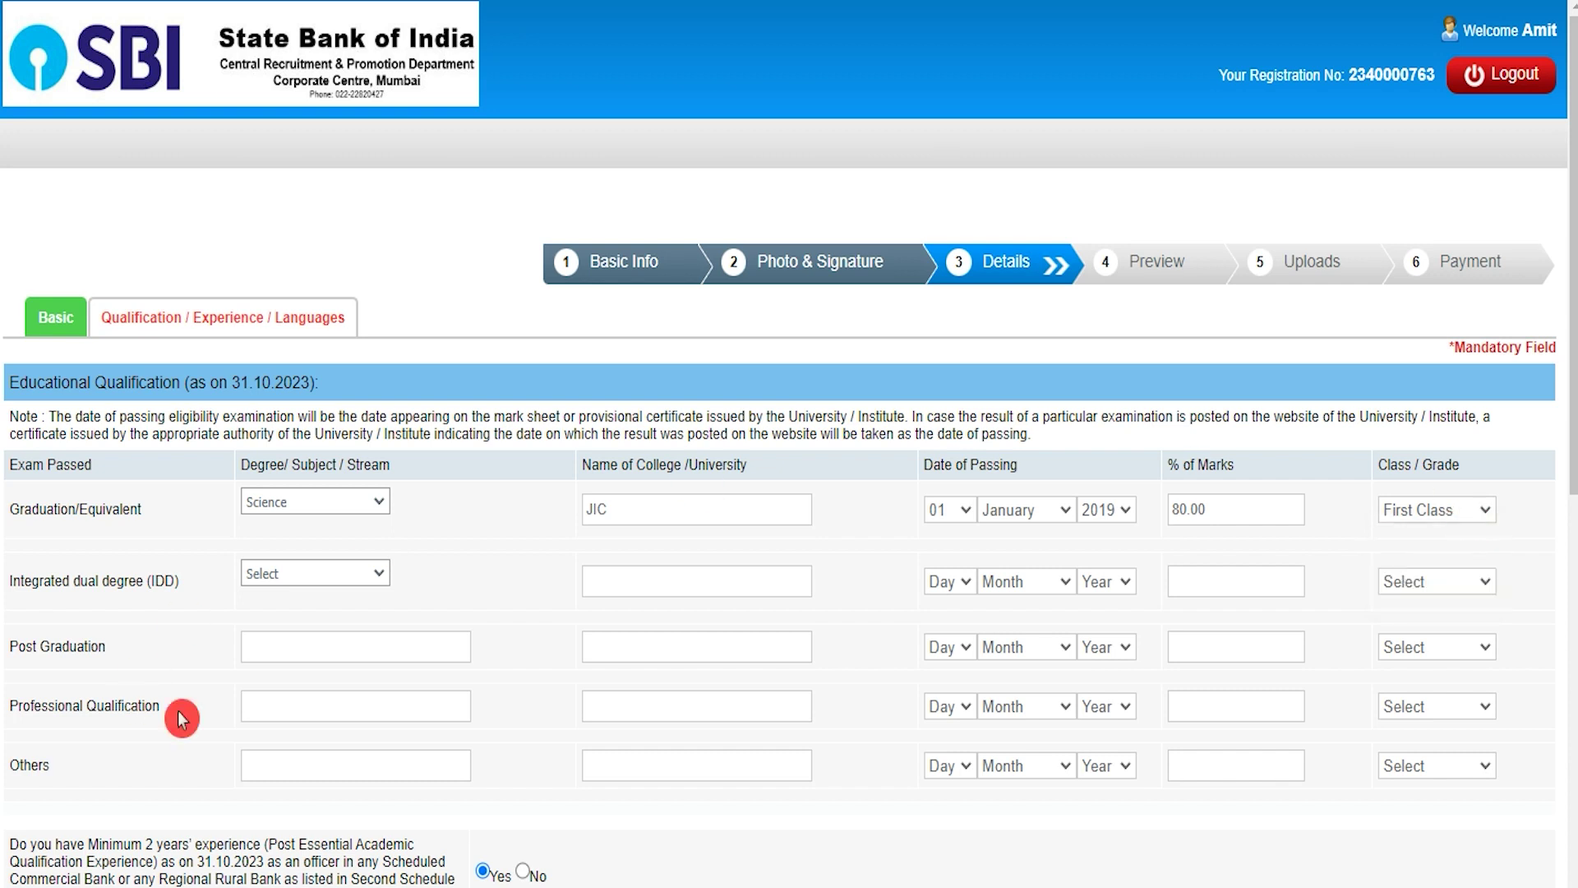
scroll(181, 719, "down", 2)
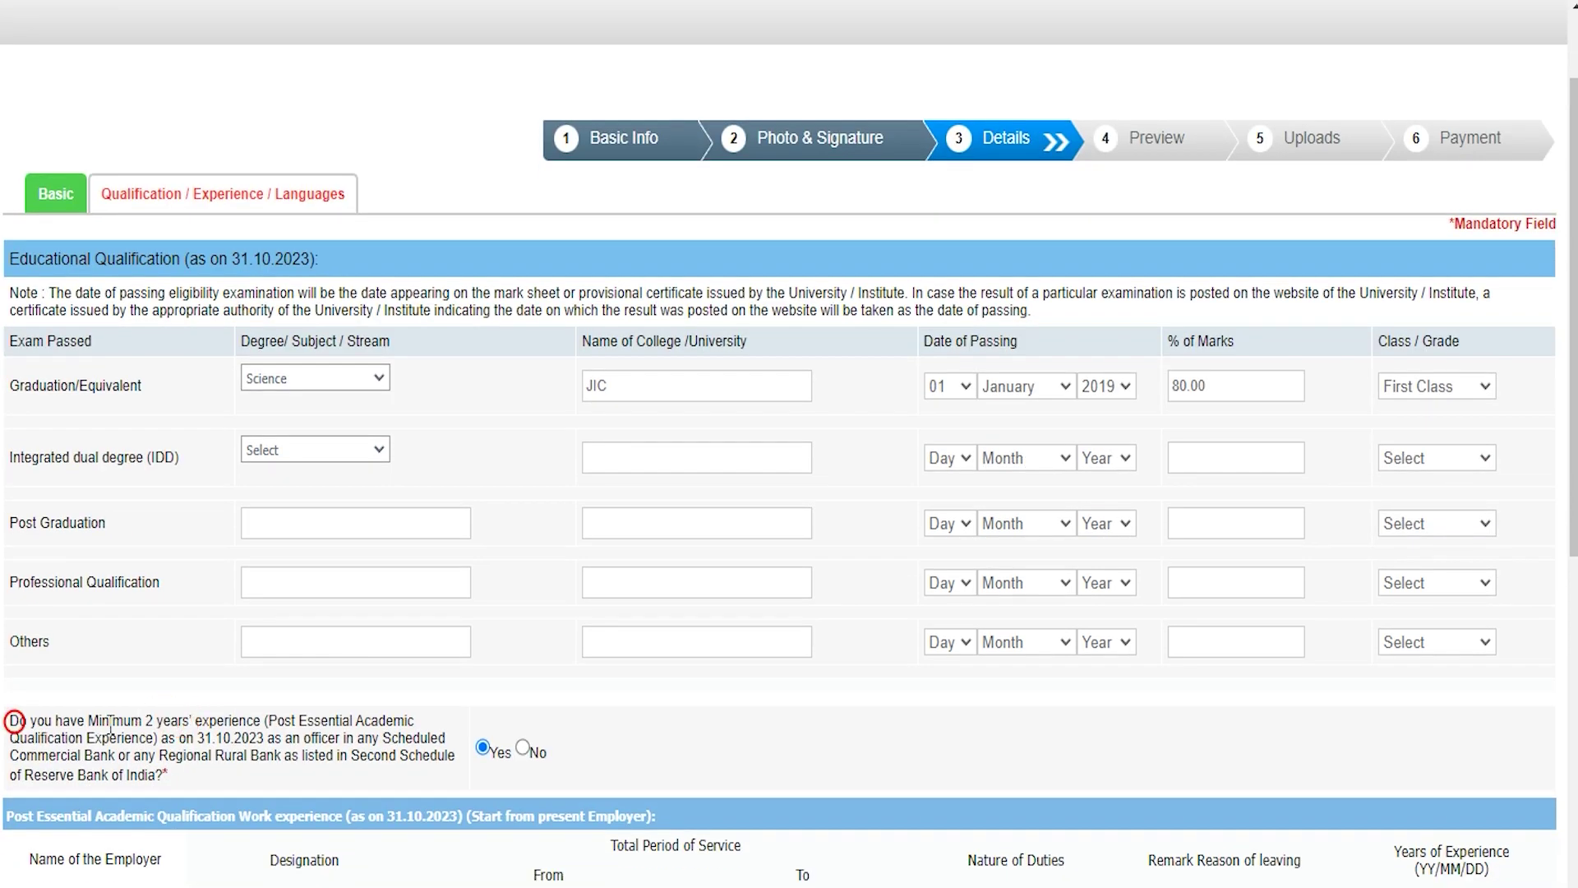
scroll(212, 724, "down", 3)
left_click(483, 503)
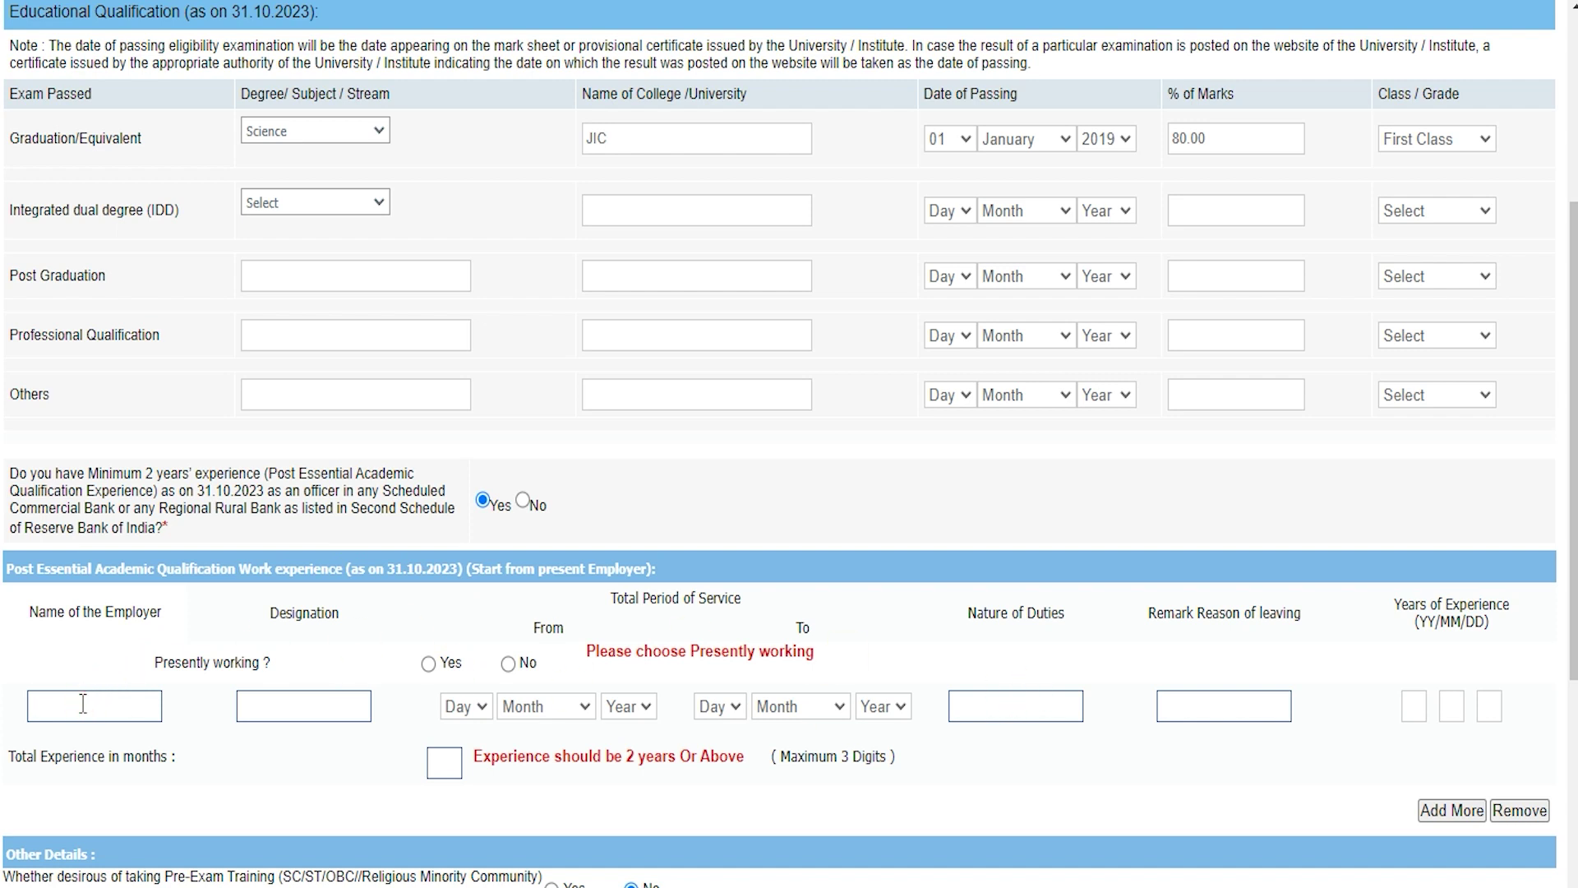
left_click(302, 701)
left_click(477, 708)
left_click(531, 708)
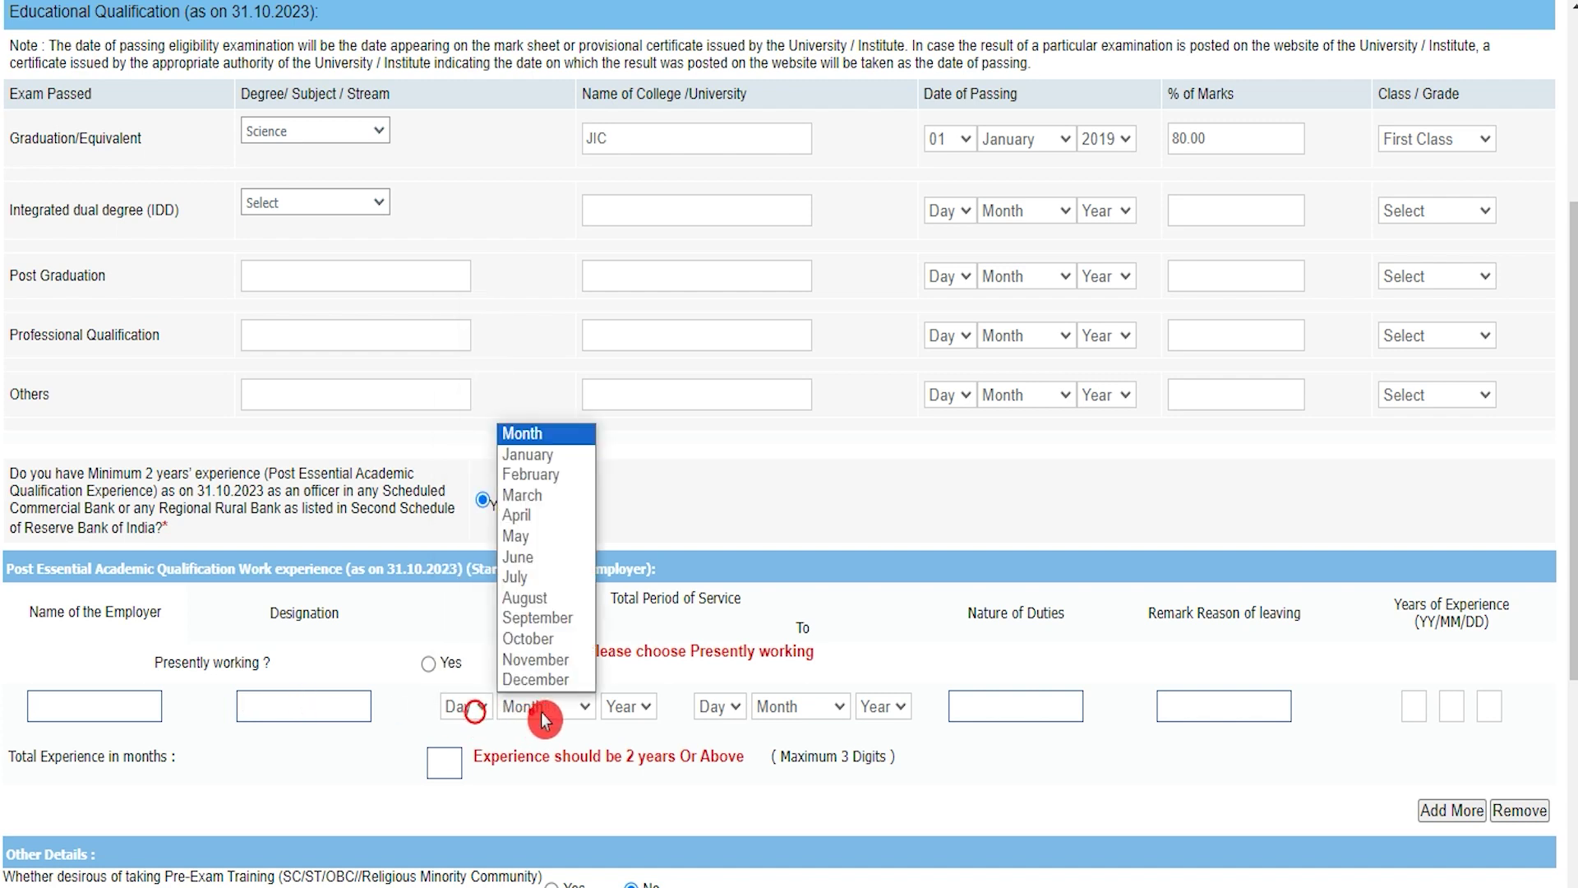
left_click(630, 708)
left_click(712, 707)
left_click(781, 708)
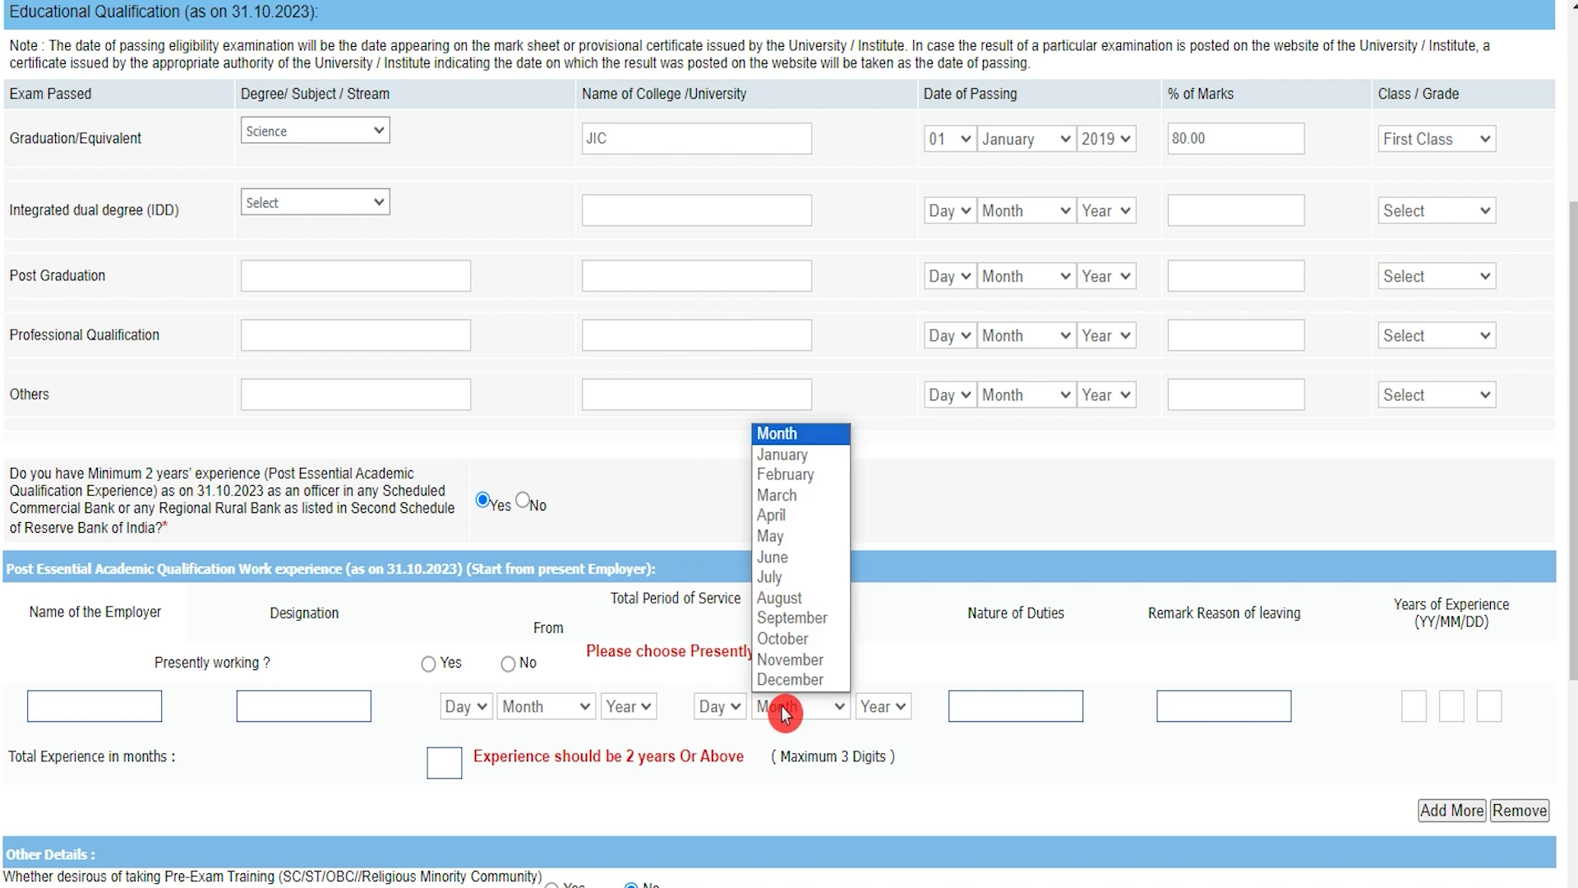
left_click(880, 708)
left_click(1026, 752)
left_click(1019, 707)
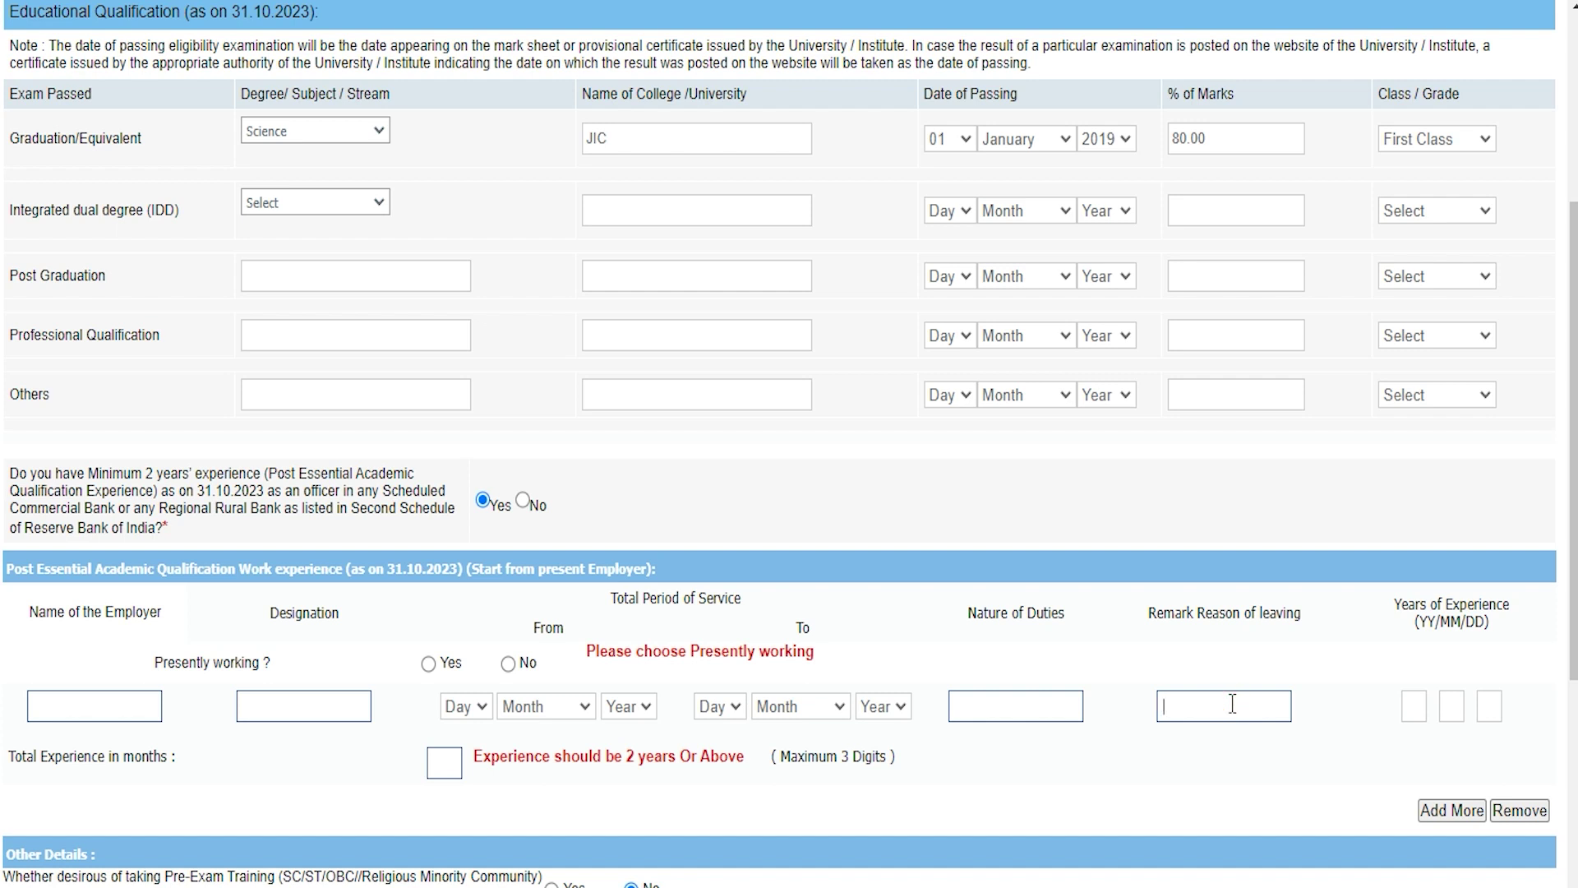
left_click(1095, 716)
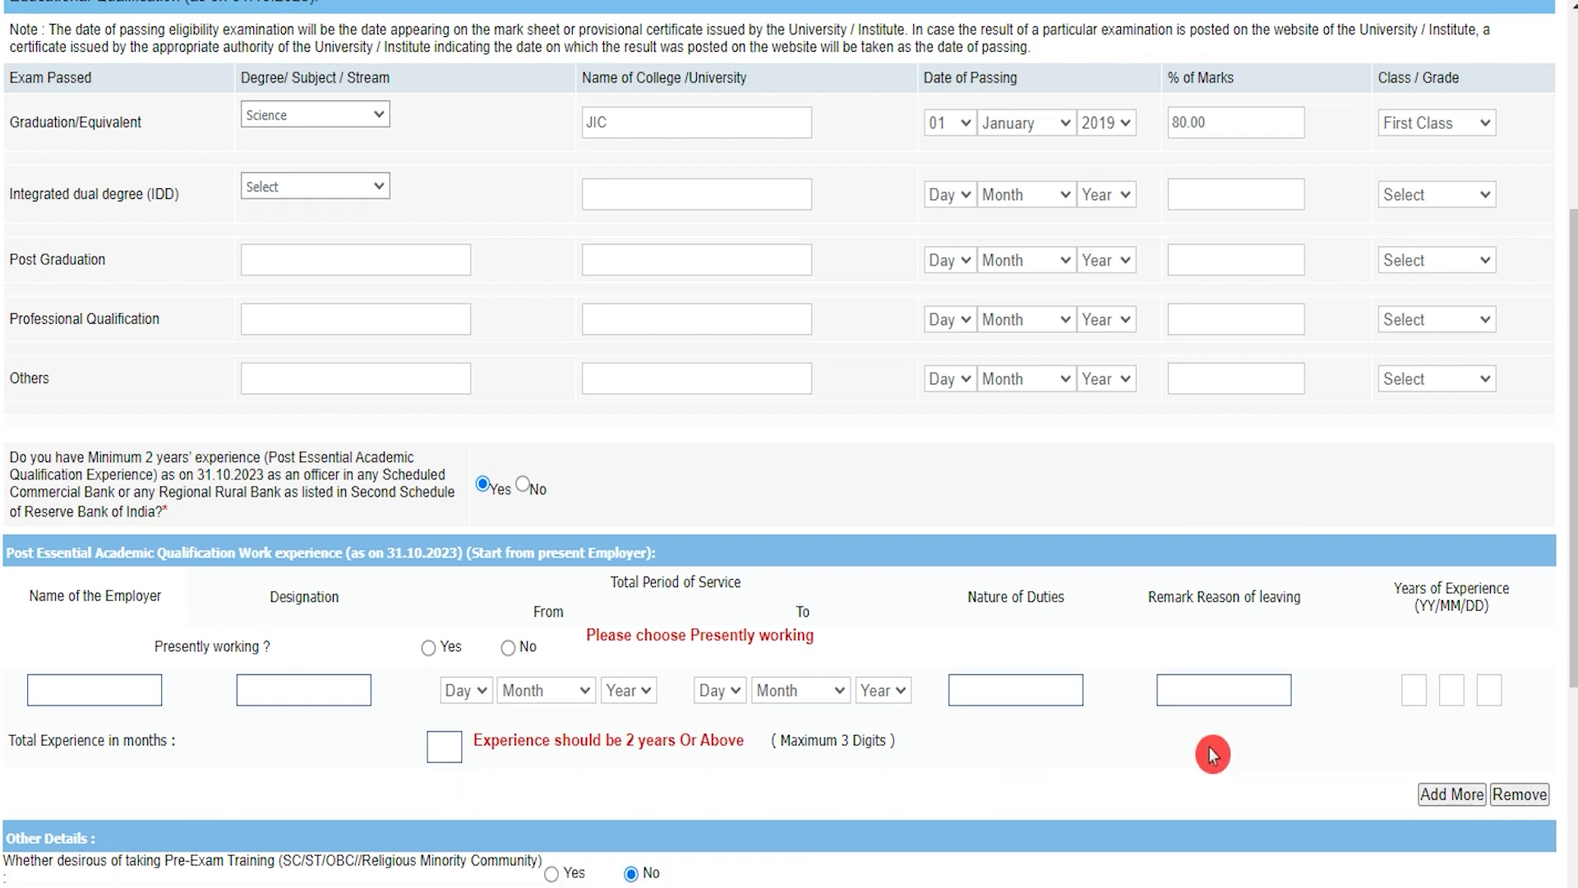
scroll(1212, 754, "down", 4)
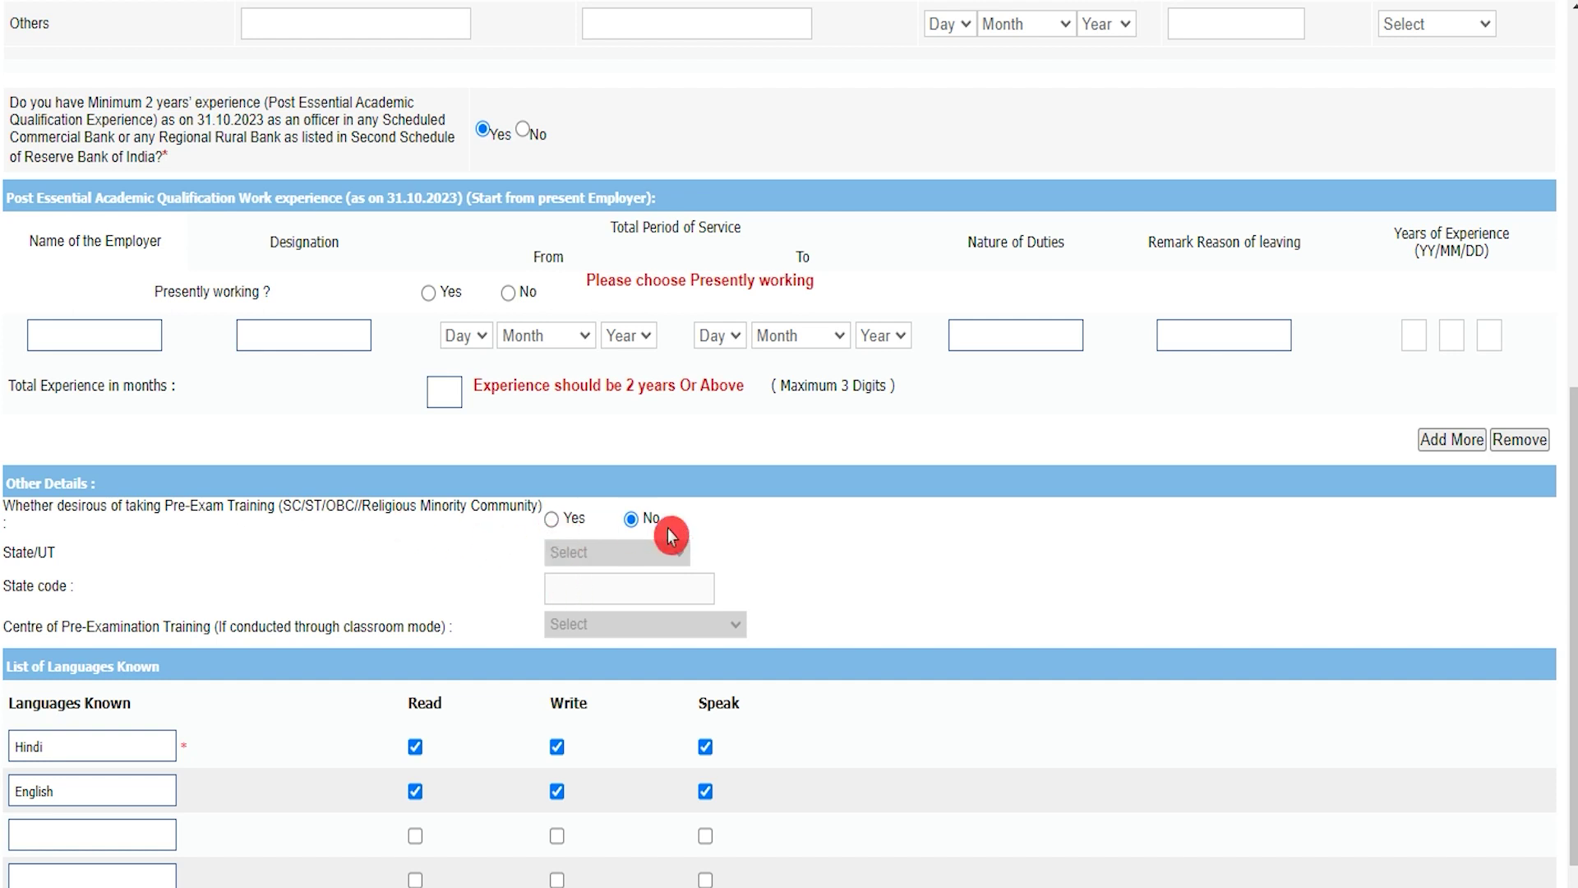
Tick Hindi and English for read, write and speak, then Save & Next
scroll(173, 662, "down", 2)
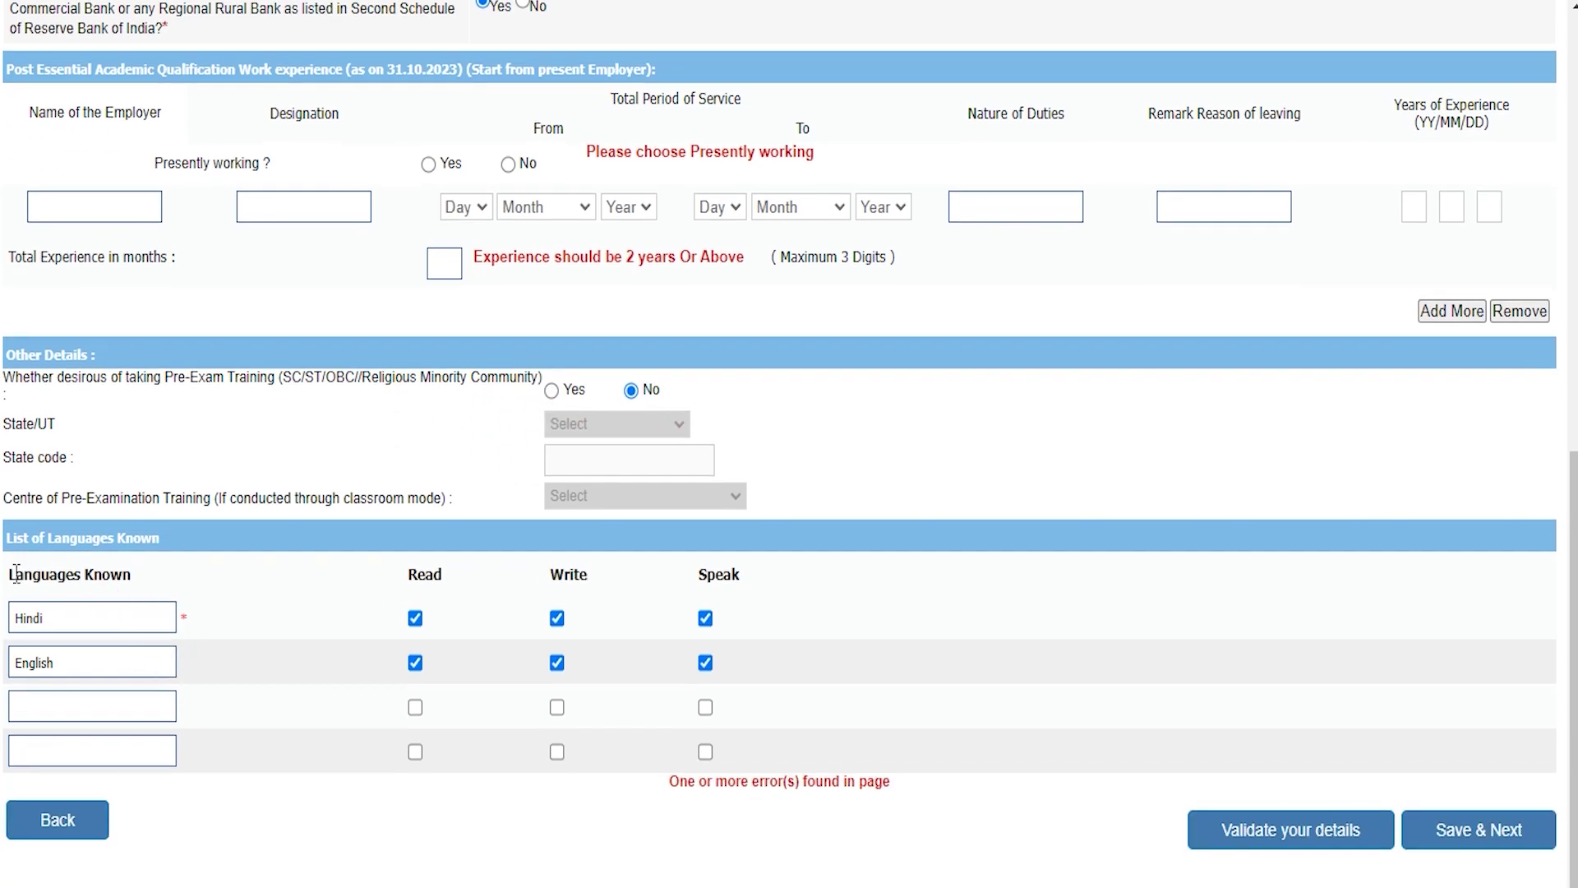
left_click(88, 628)
left_click(83, 662)
left_click(705, 665)
left_click(1500, 855)
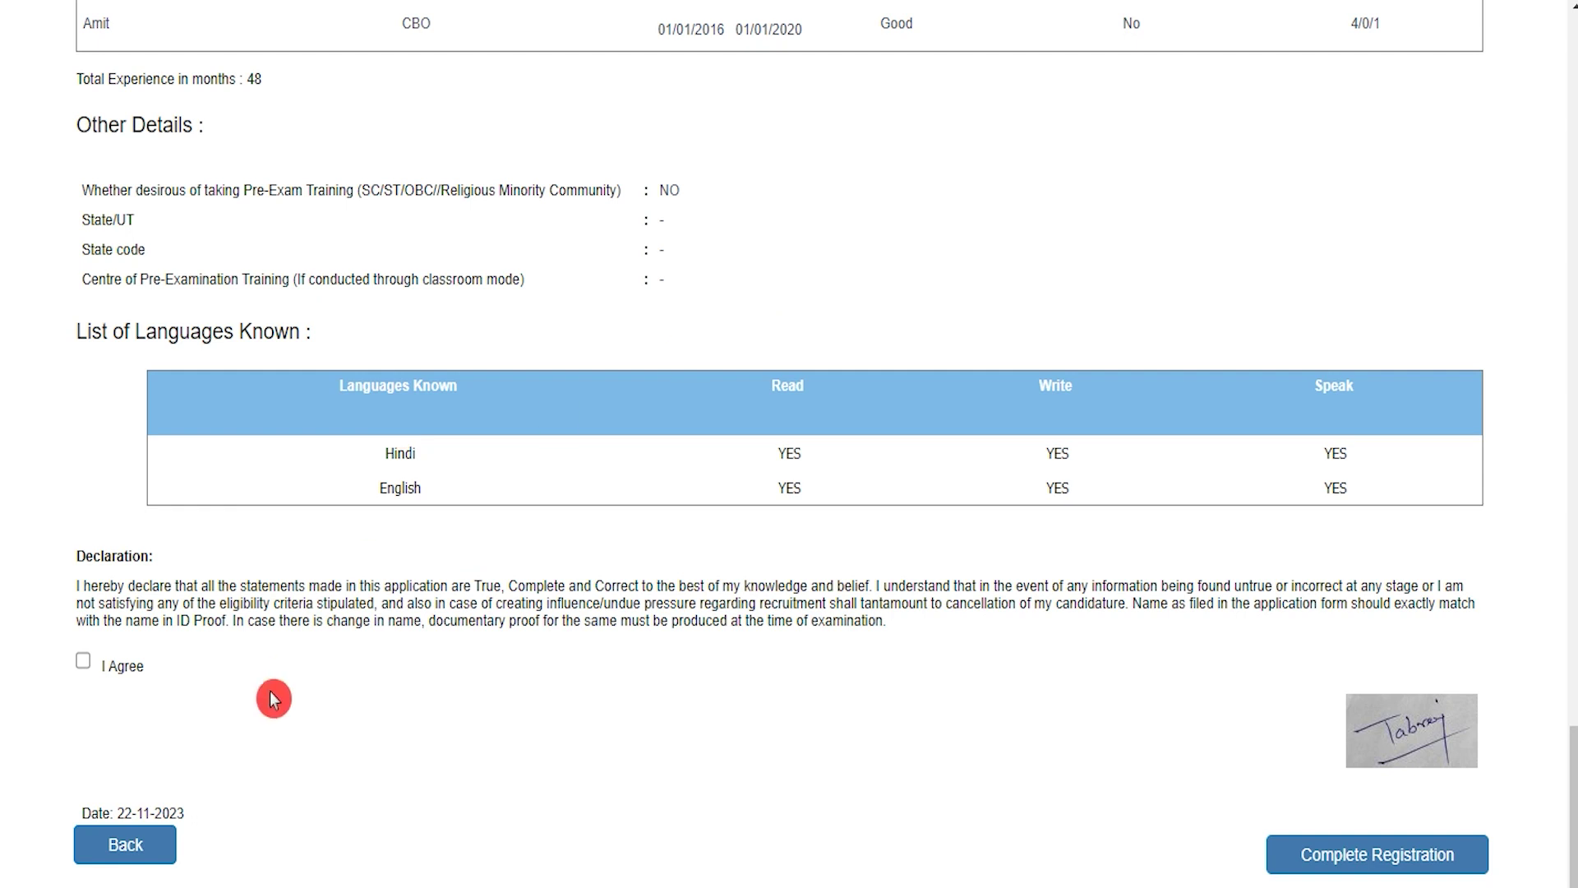
Agree to the preview page's declaration and complete the registration
left_click(568, 726)
left_click_drag(129, 556, 86, 556)
left_click_drag(277, 590, 501, 621)
left_click(87, 670)
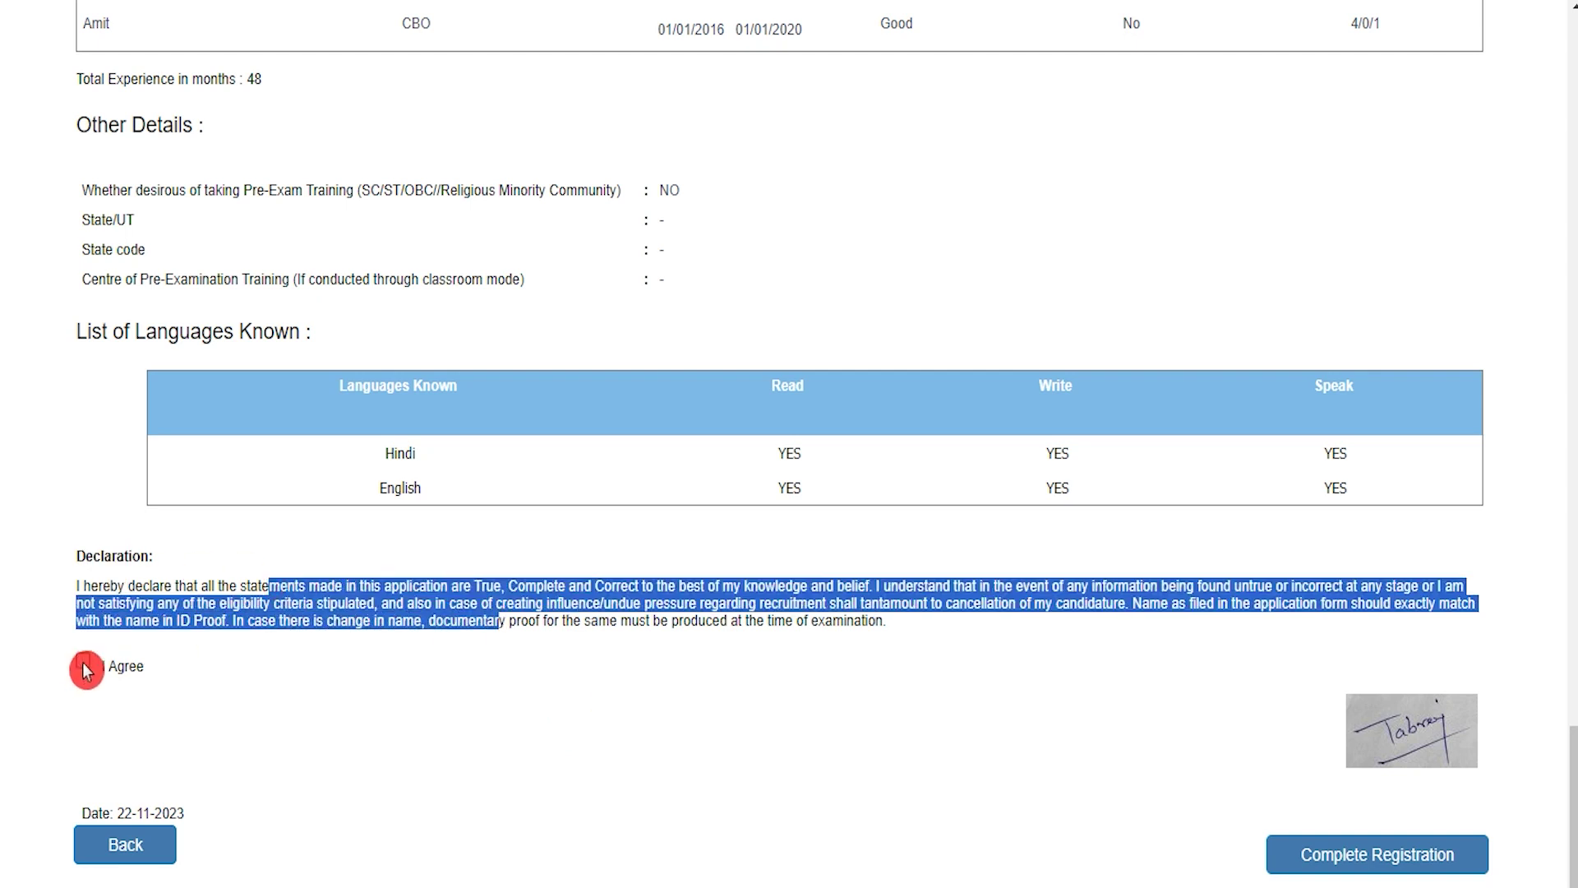
left_click(644, 707)
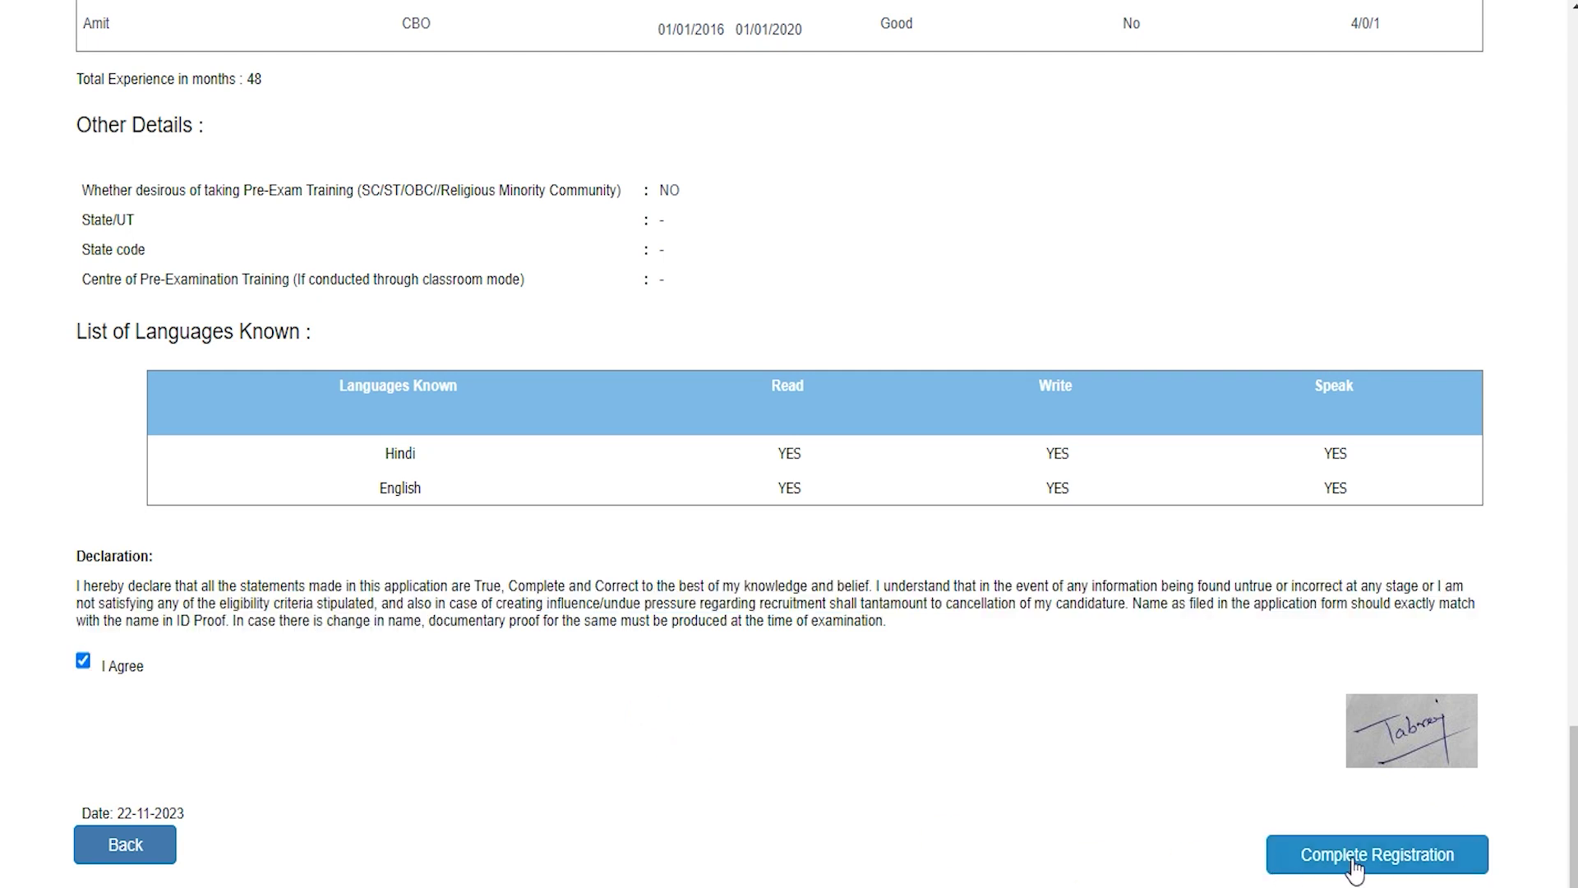
left_click(530, 422)
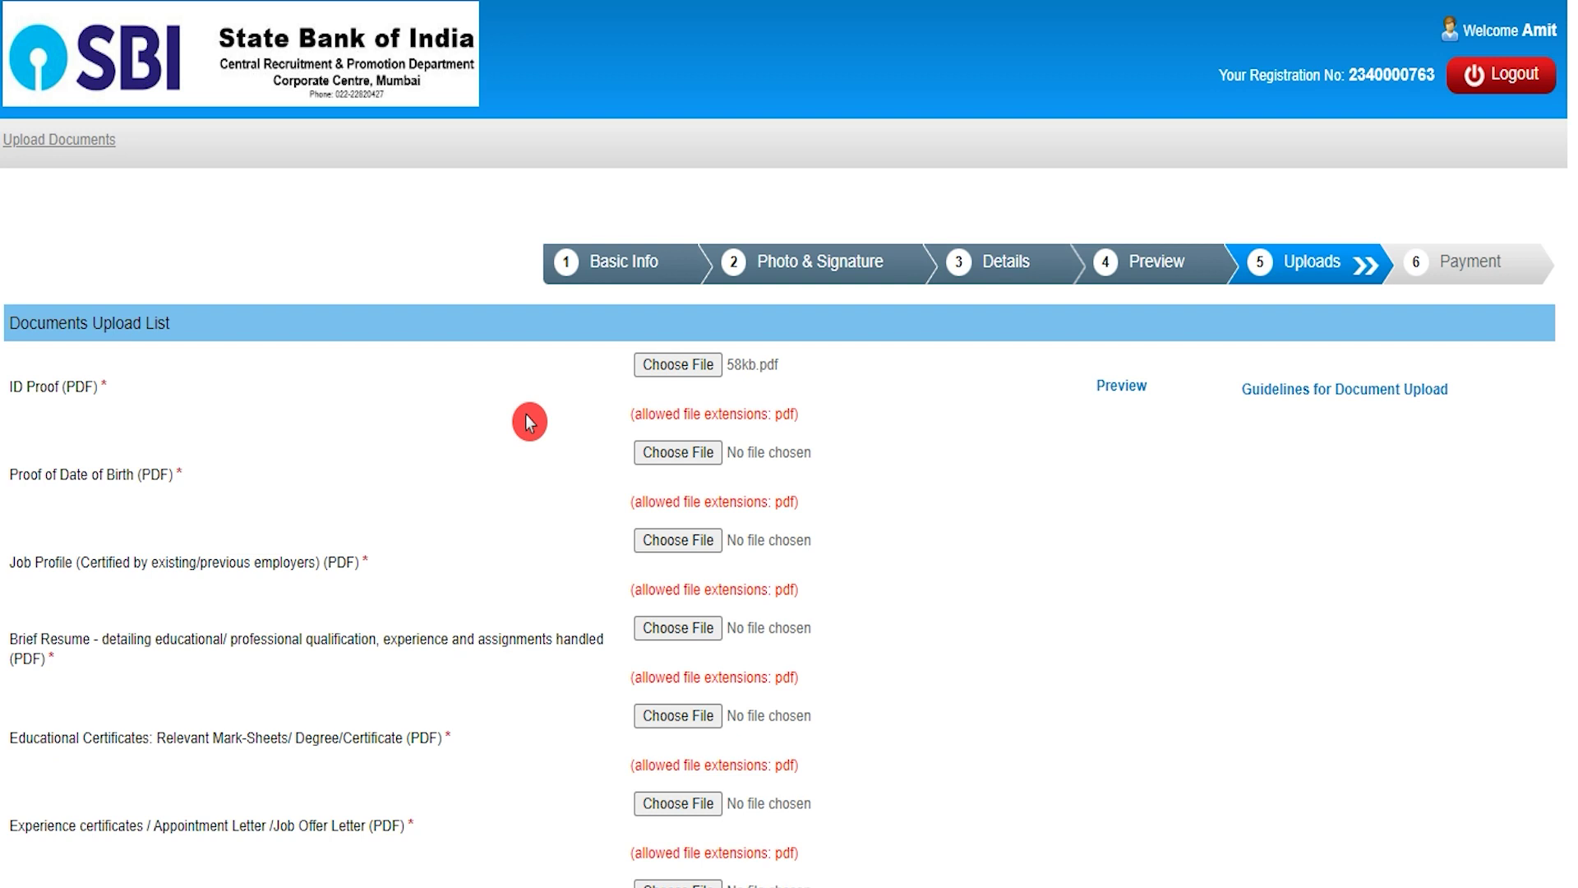
Check the upload guidelines' 500 kb PDF limit, then cancel choosing an ID Proof file
left_click(1331, 401)
left_click(1045, 205)
left_click(972, 79)
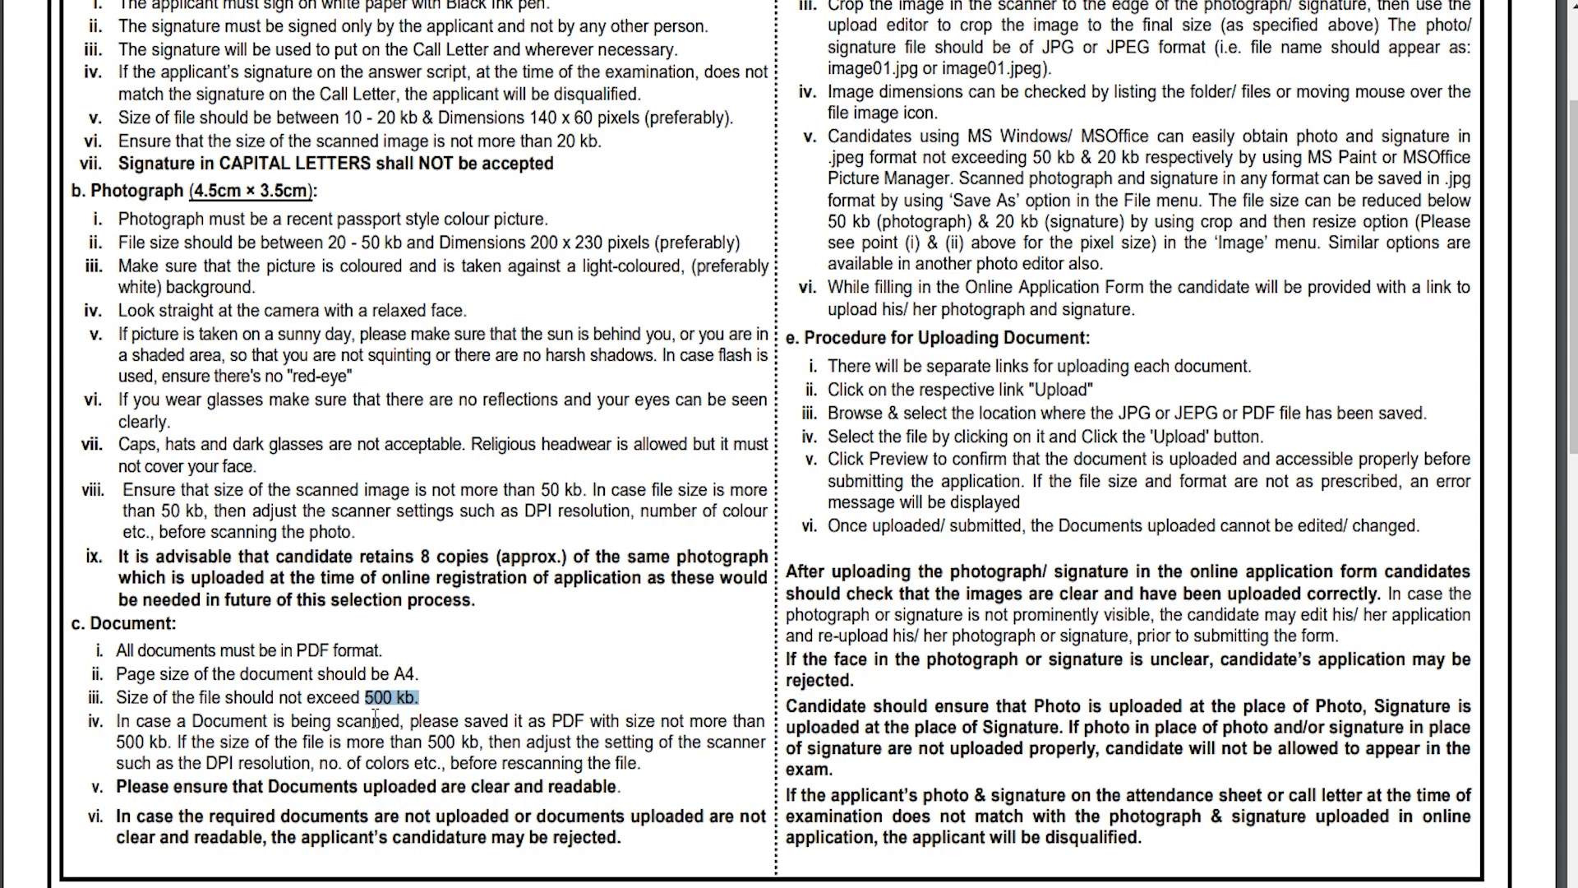
left_click_drag(371, 701, 412, 702)
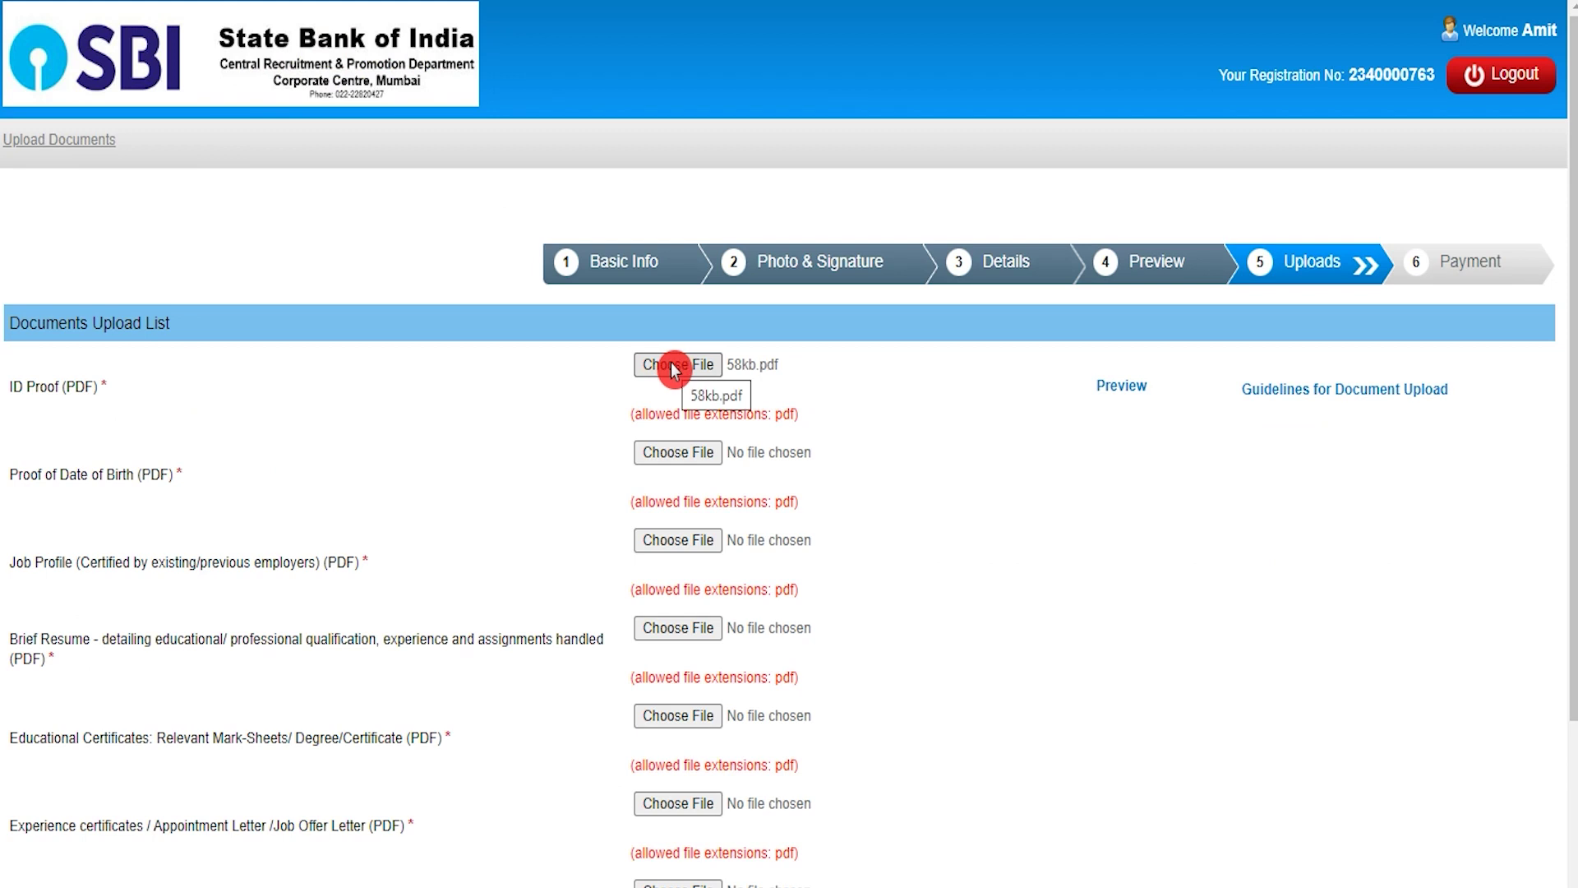
left_click(673, 367)
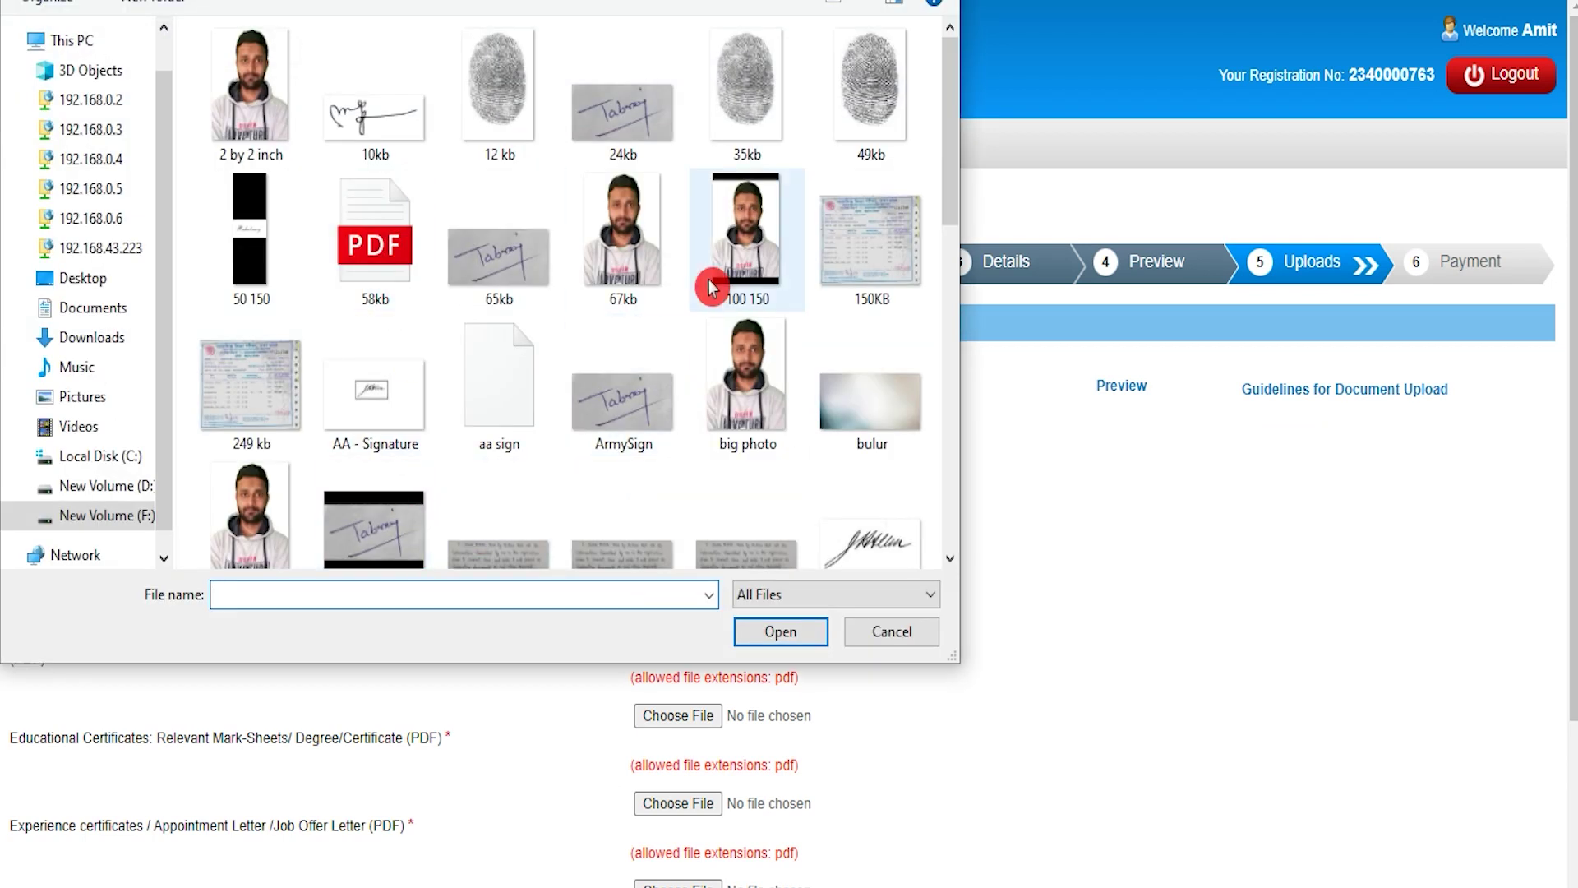
left_click(875, 637)
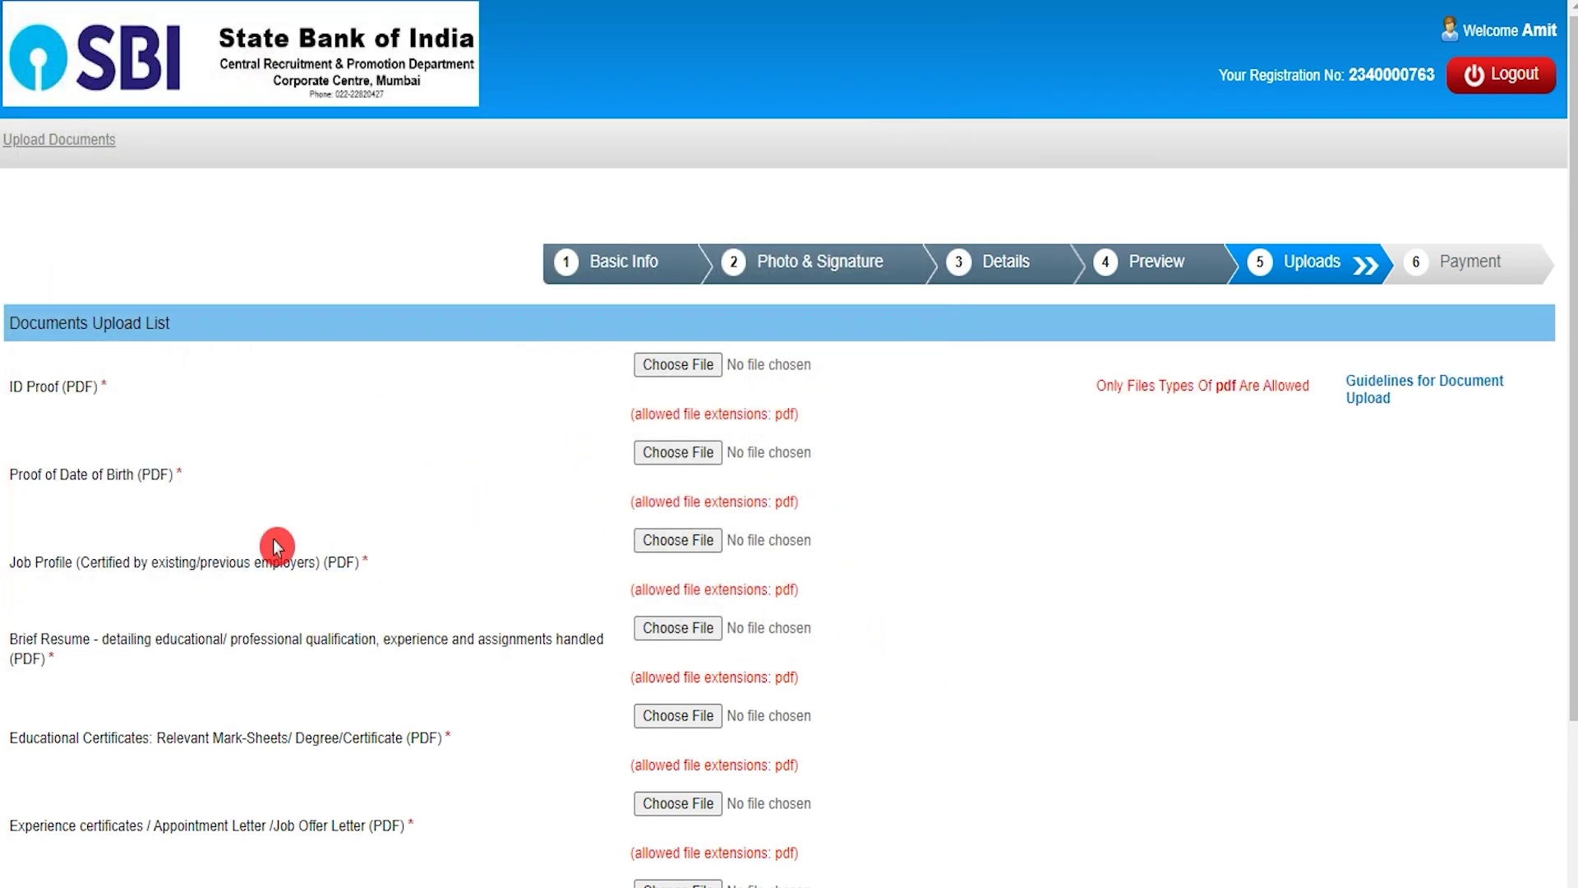
Review required documents (ID Proof, birth-date proof, resume, certificates, Form-16) and focus the security code
left_click_drag(10, 386, 94, 387)
left_click_drag(20, 478, 105, 481)
scroll(84, 528, "down", 3)
left_click_drag(35, 316, 123, 321)
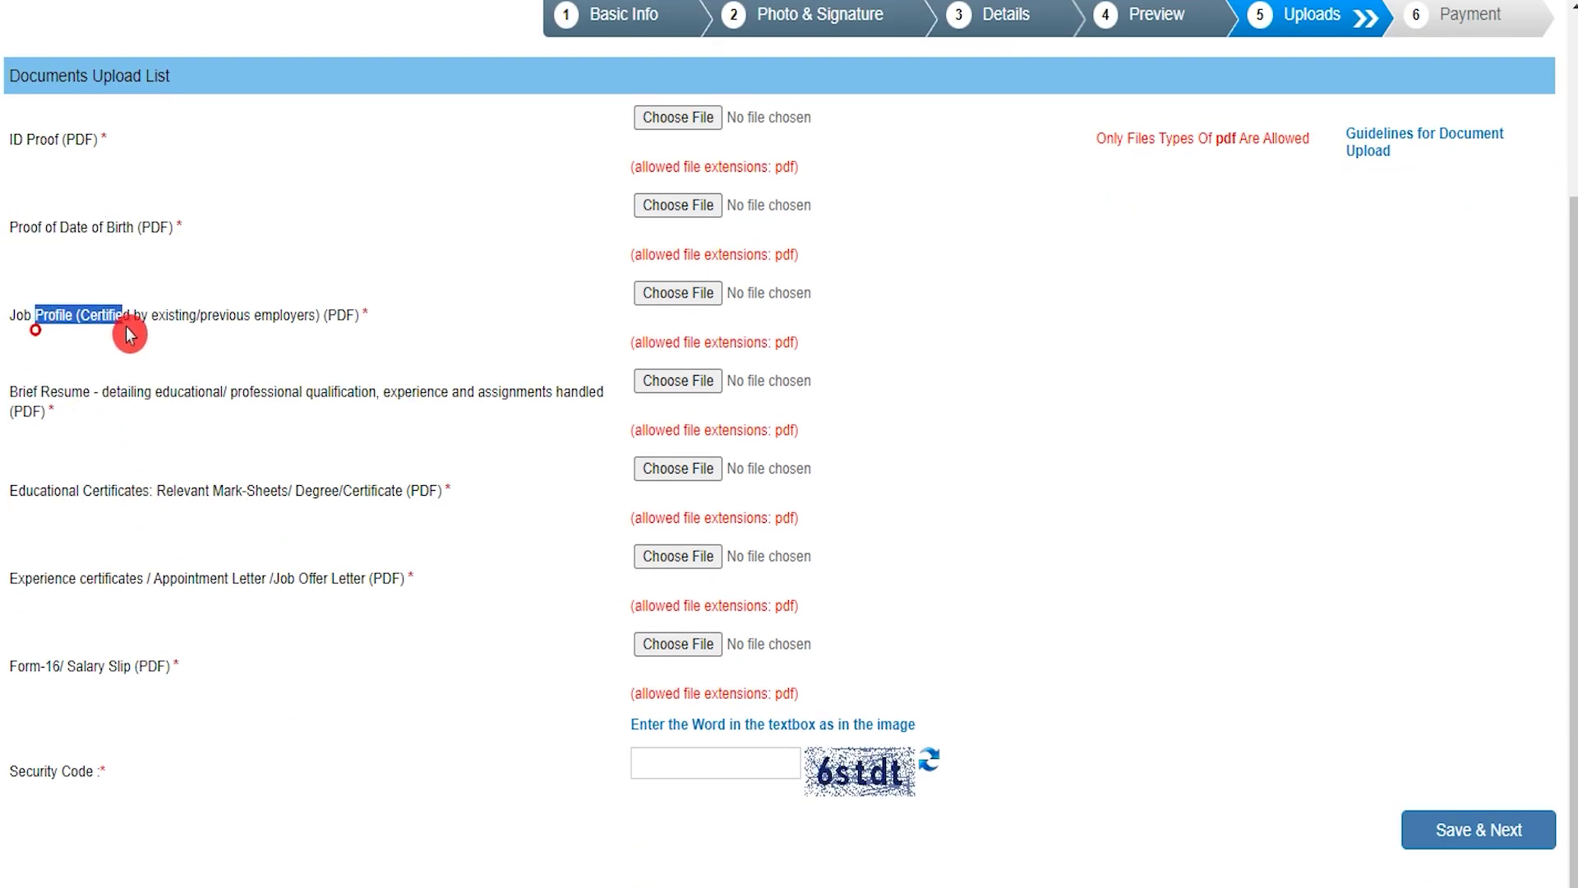
left_click_drag(24, 393, 90, 393)
left_click_drag(33, 488, 117, 490)
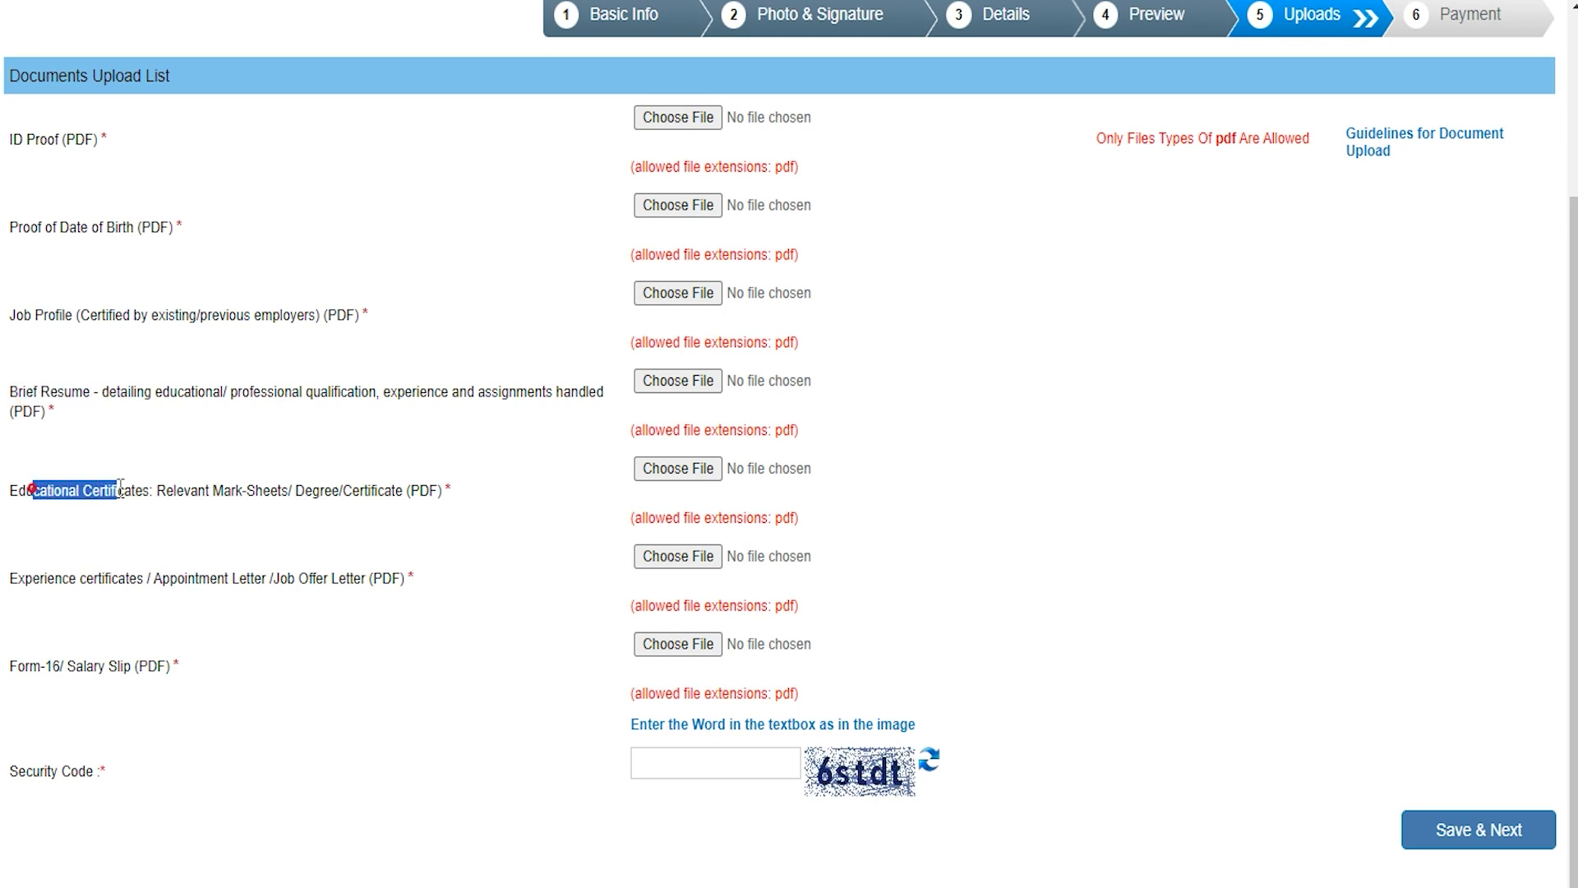
left_click_drag(25, 578, 137, 579)
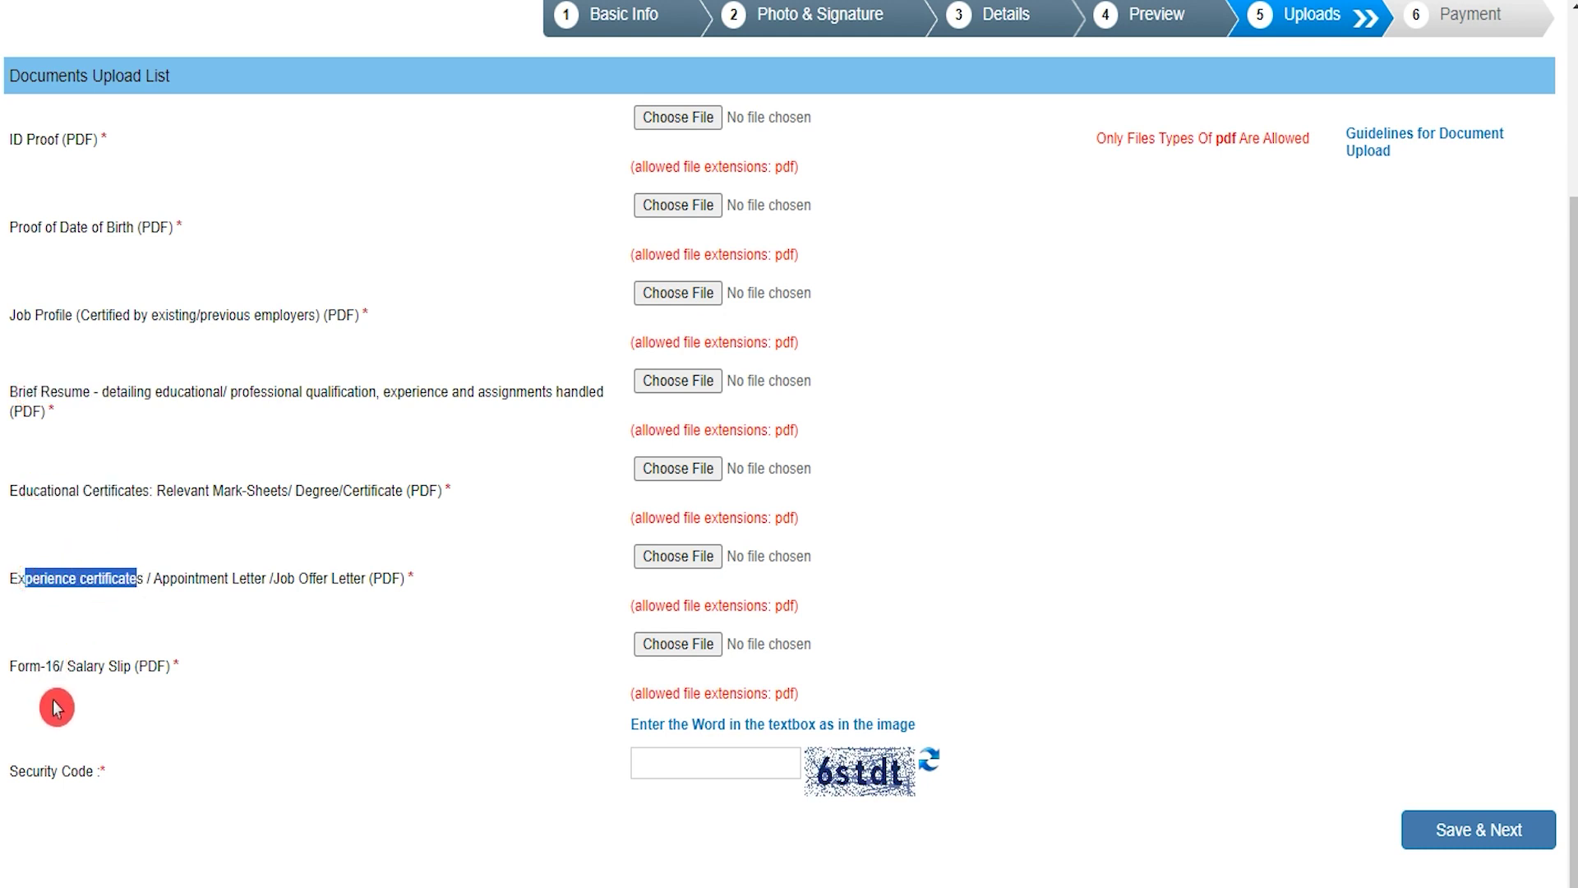
left_click_drag(11, 667, 119, 667)
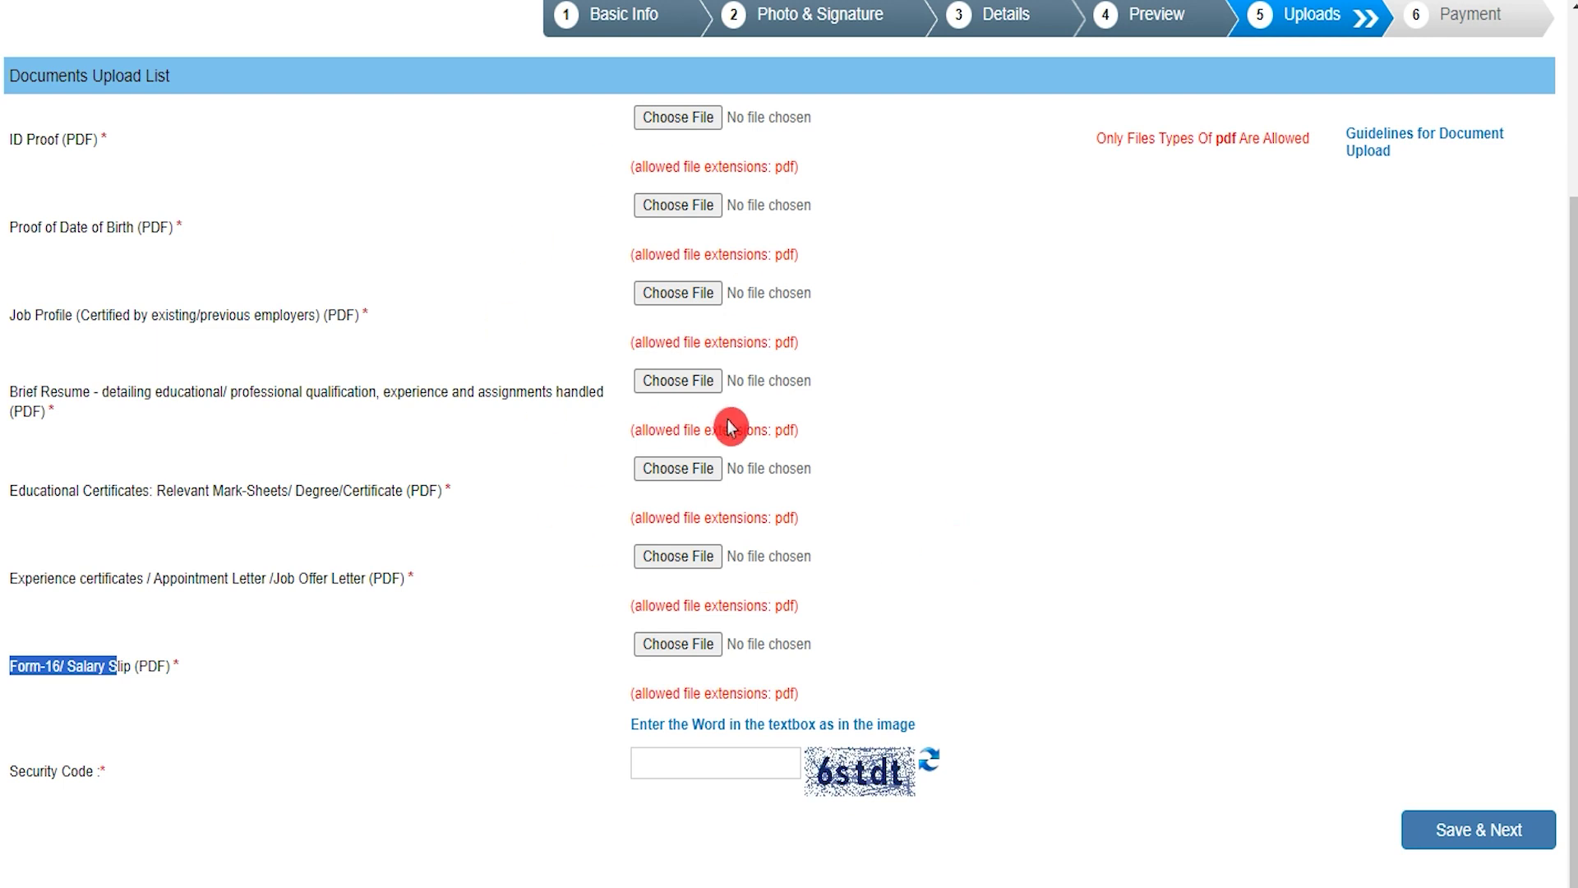
left_click(712, 760)
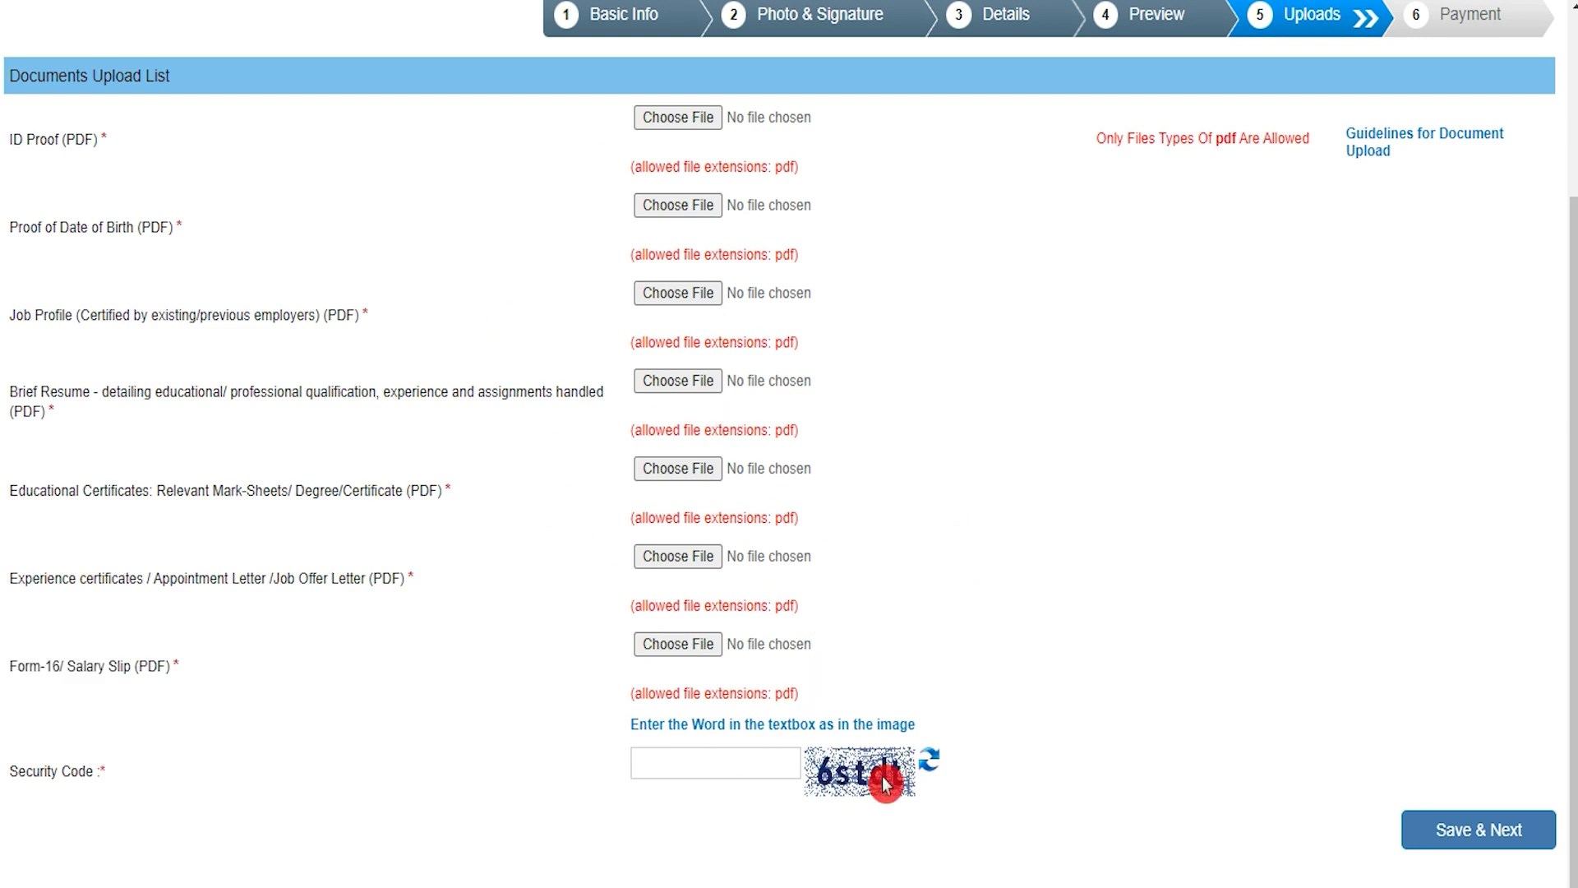
scroll(1136, 847, "down", 1)
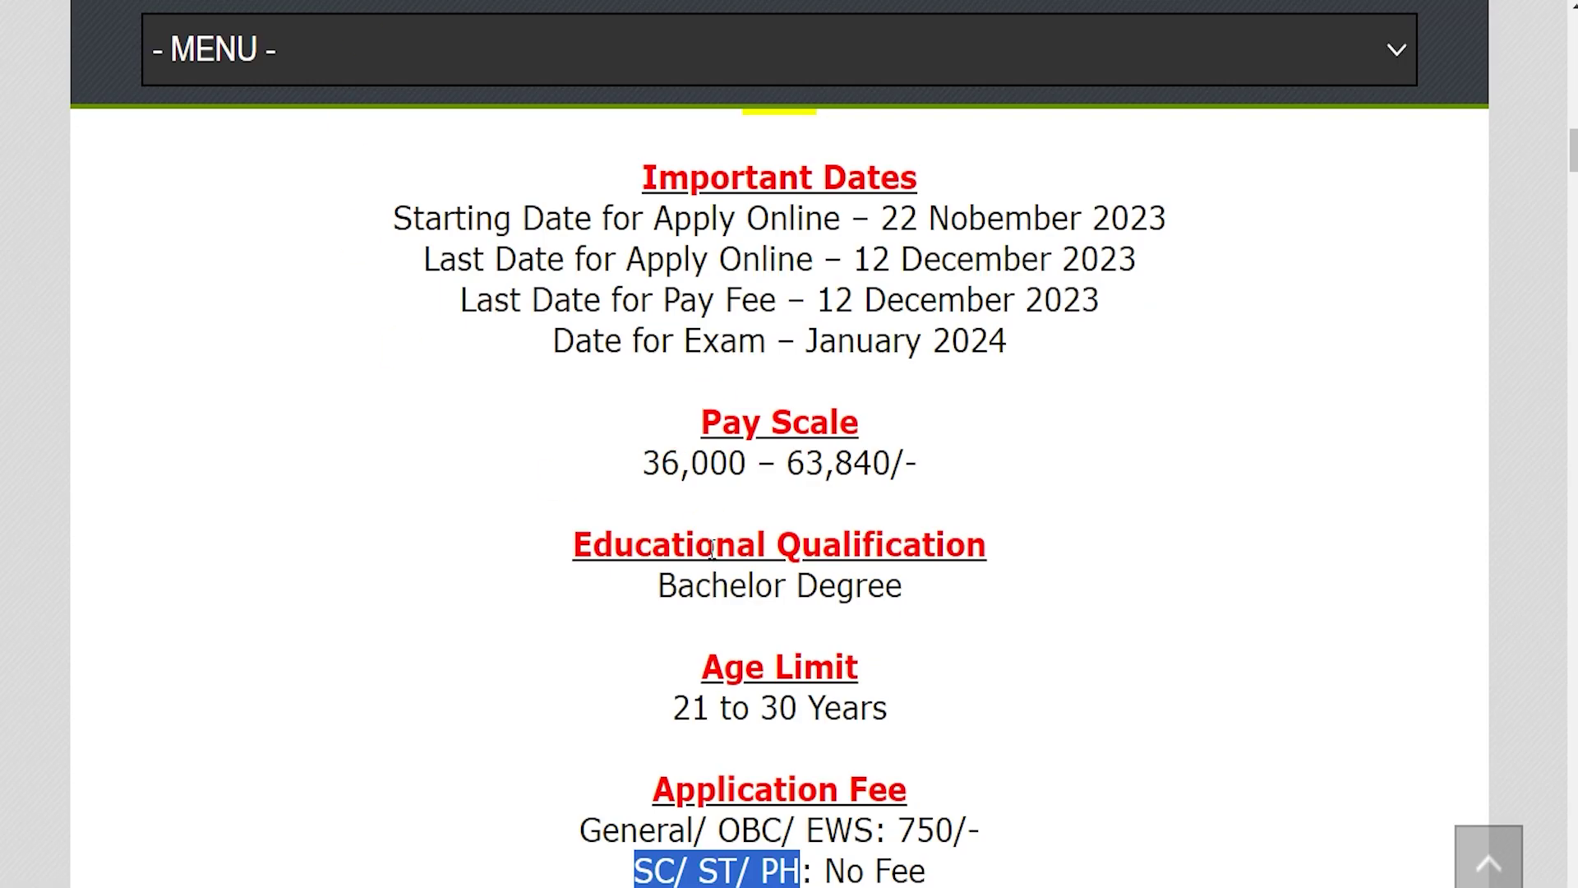
Highlight the 750/- application fee for General/ OBC/ EWS
left_click_drag(806, 830, 980, 828)
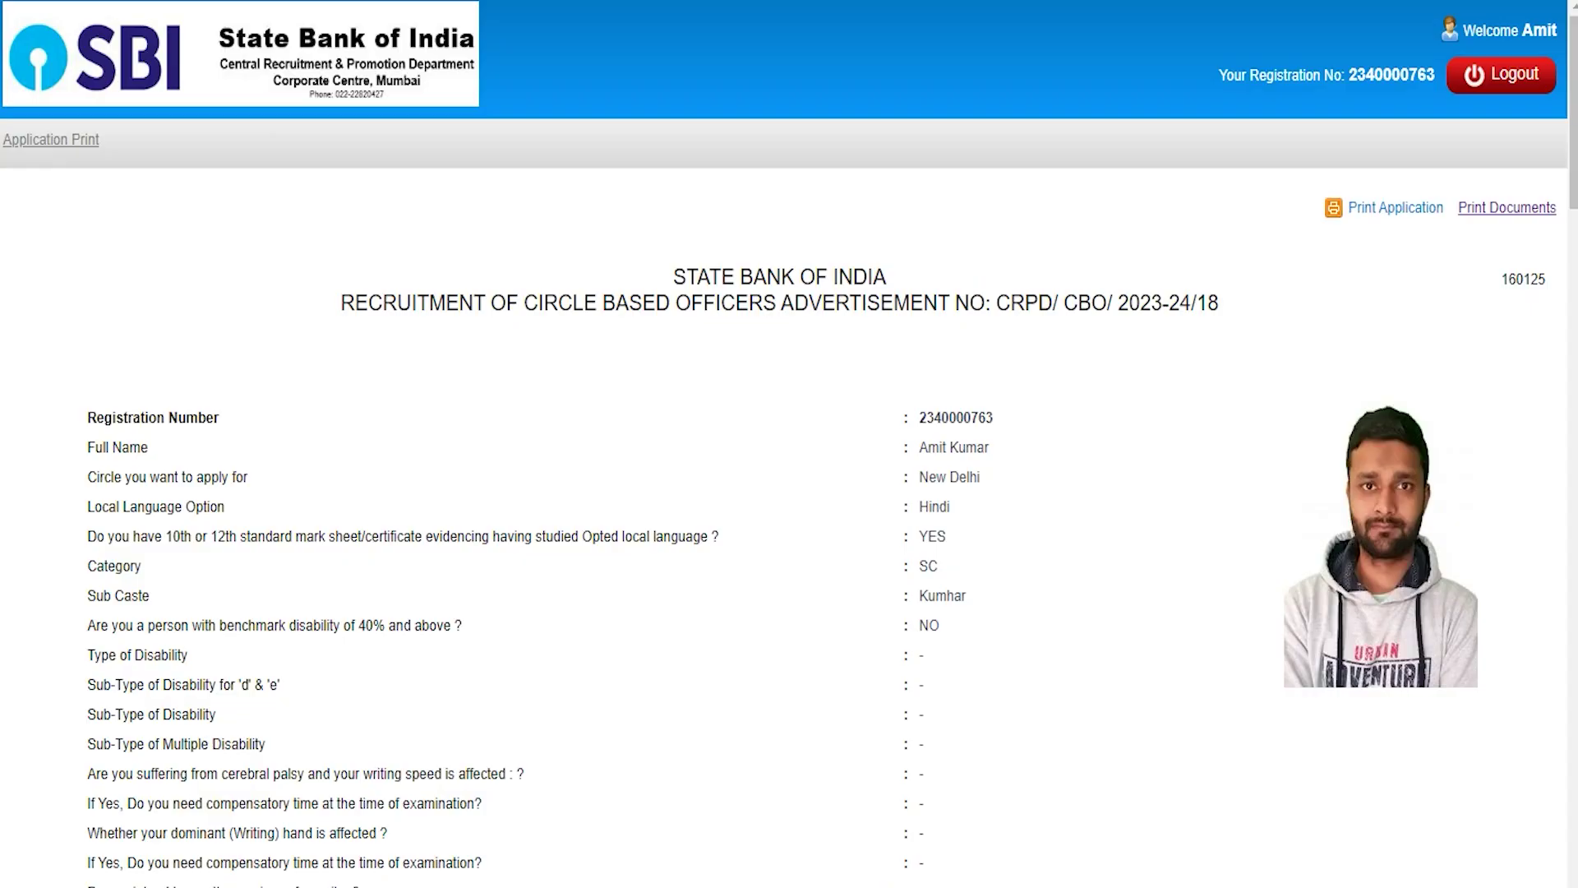
Highlight the Registration Number on the Application Print page
left_click_drag(918, 417, 1014, 413)
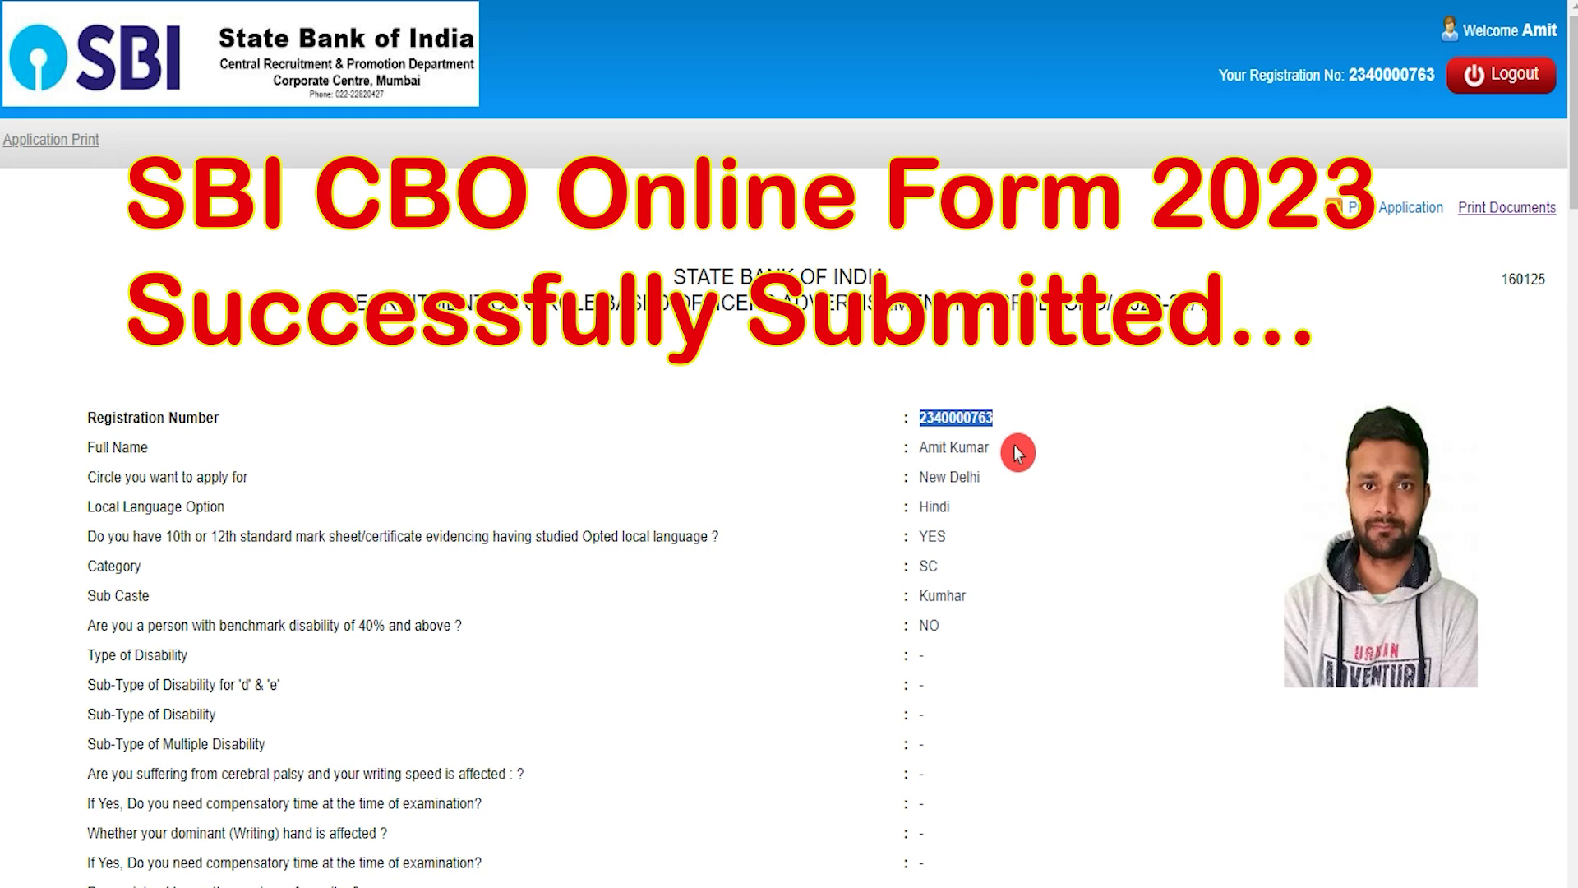
left_click(951, 555)
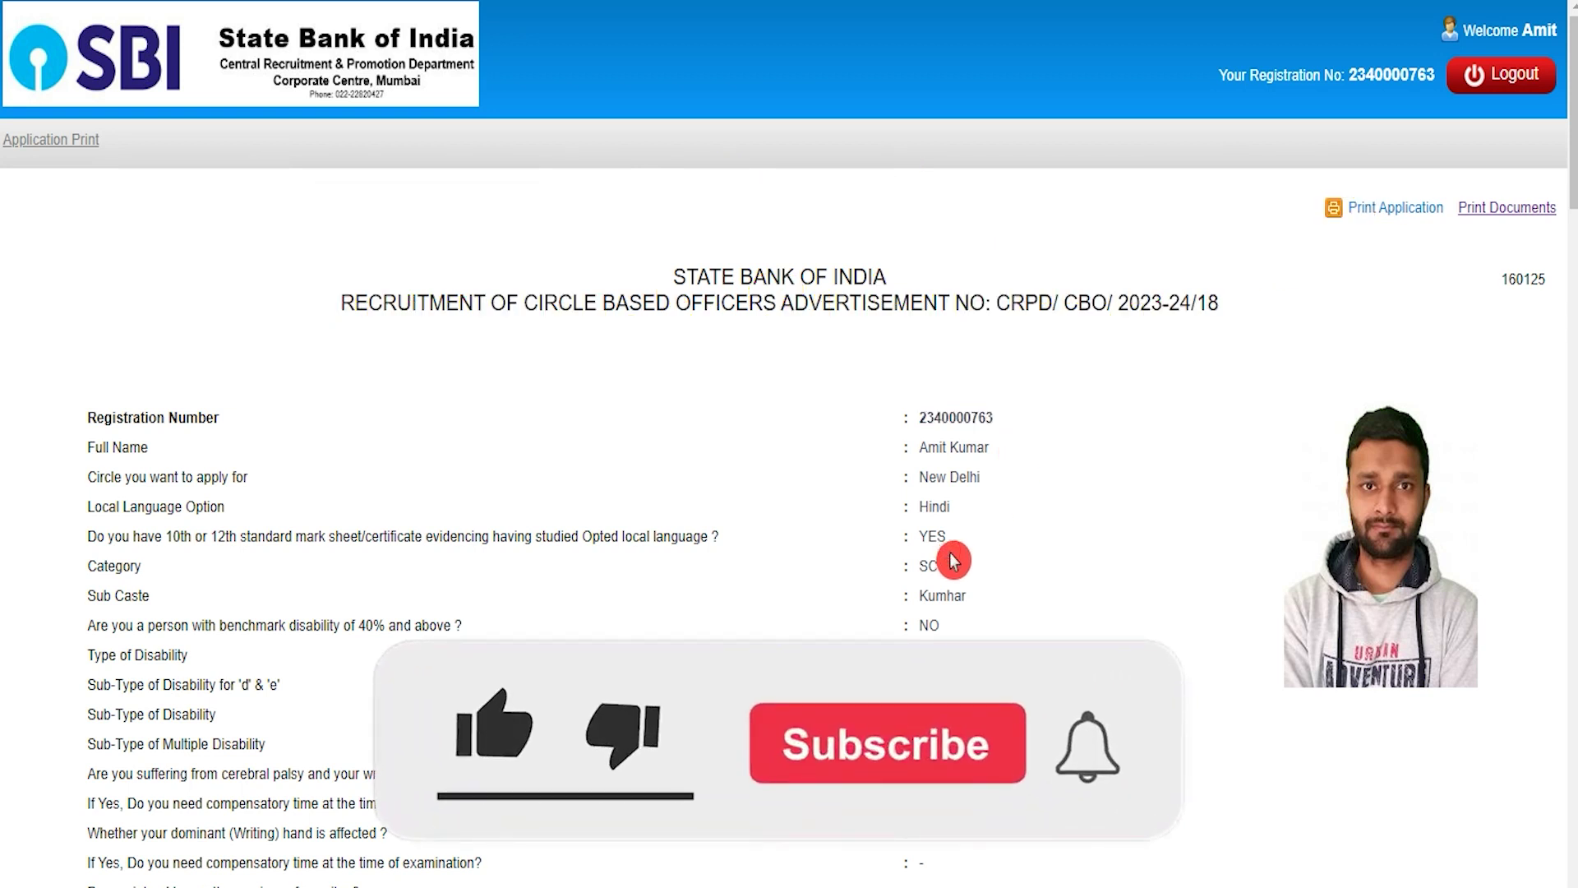